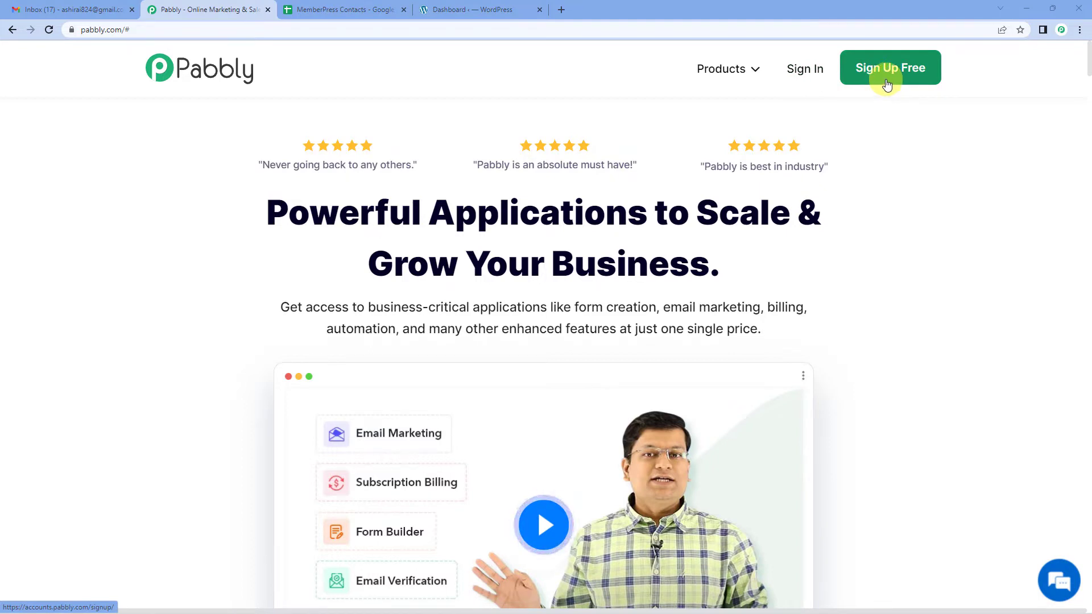
Step: Sign in to Pabbly, open Pabbly Connect and create a workflow named "MemberPress To Google Sheets"
left_click(813, 80)
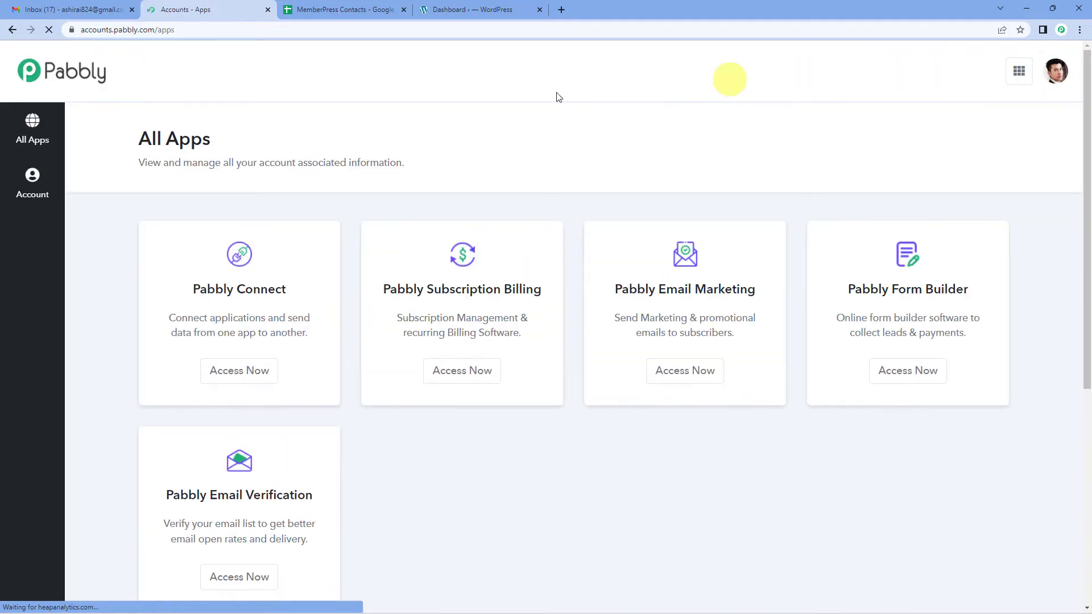
left_click(243, 373)
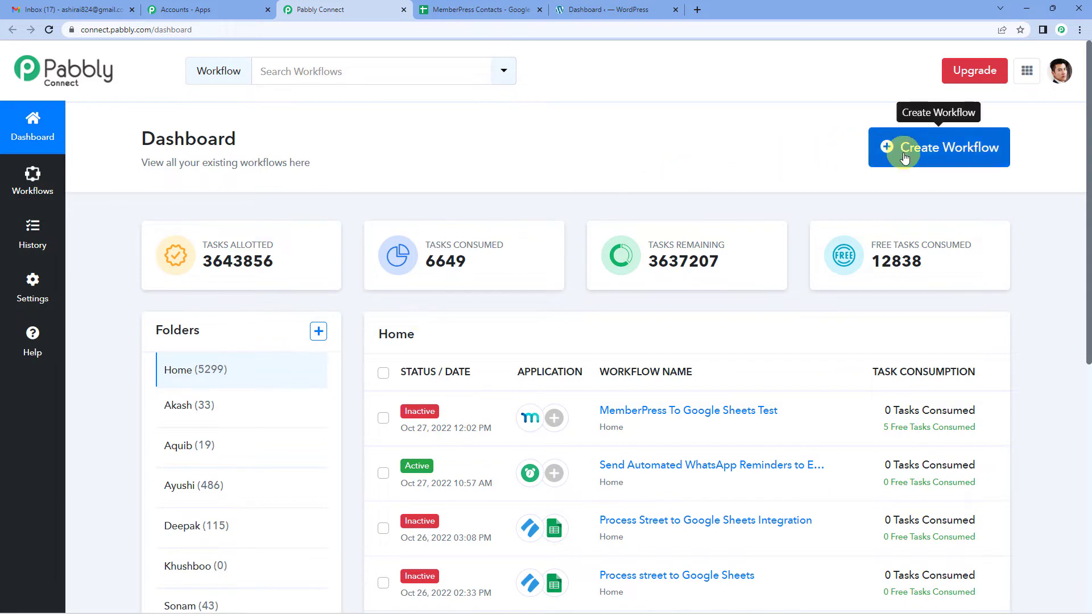
left_click(904, 159)
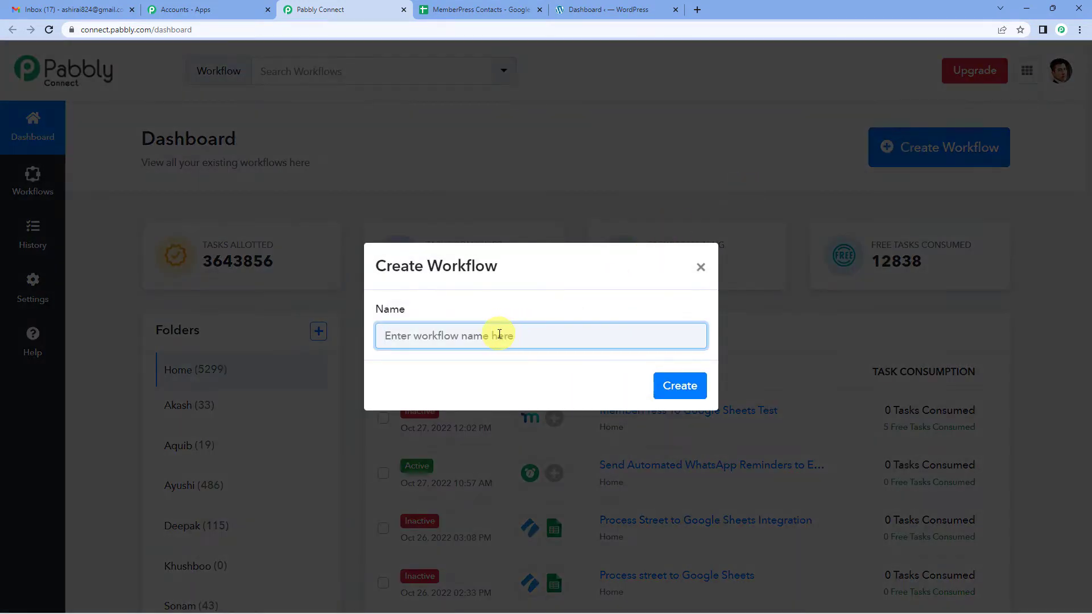
type("MemberPress To Google Sheets")
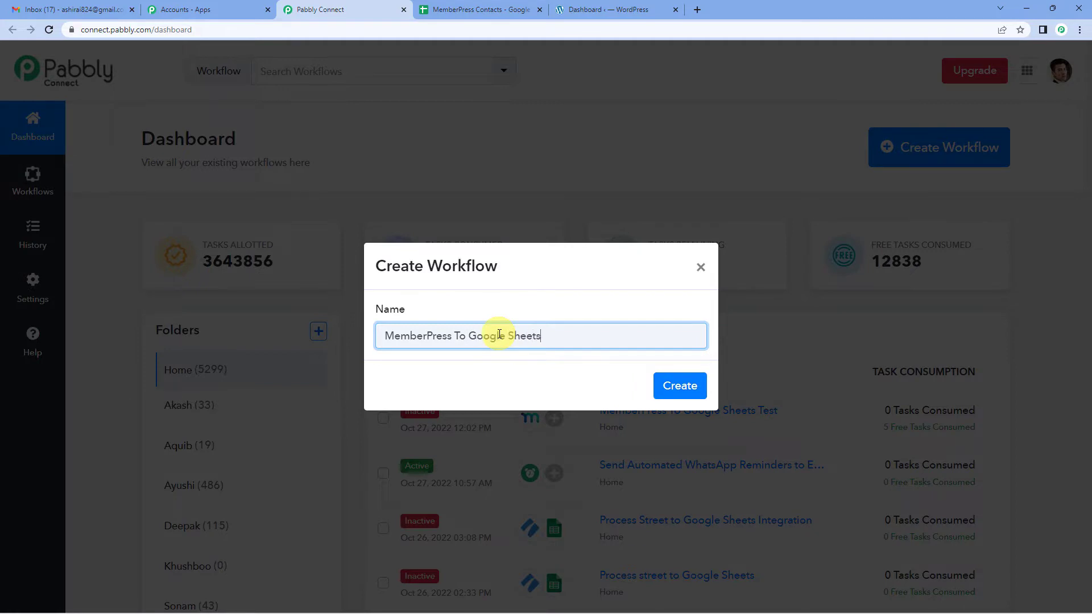
left_click(671, 385)
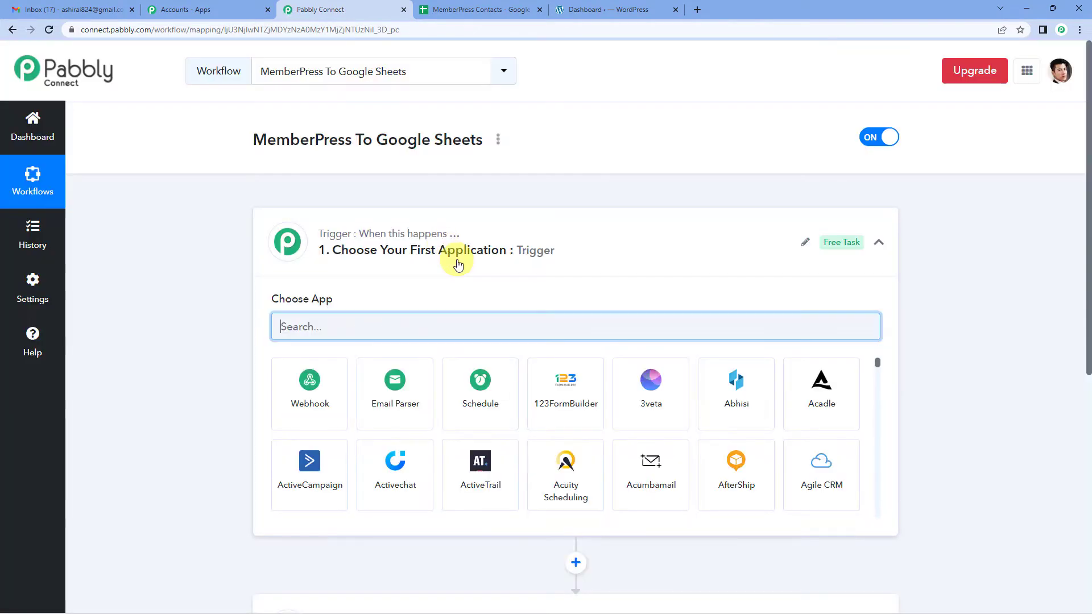
Step: Set the workflow's trigger application to MemberPress with the trigger event New Member Added
left_click(449, 251)
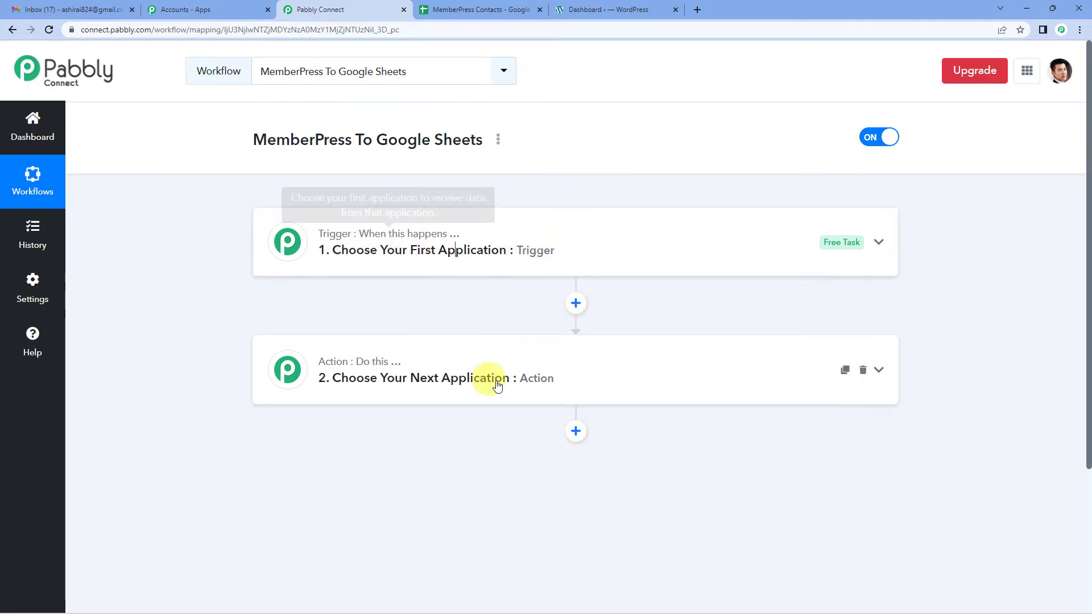
mouse_move(385, 368)
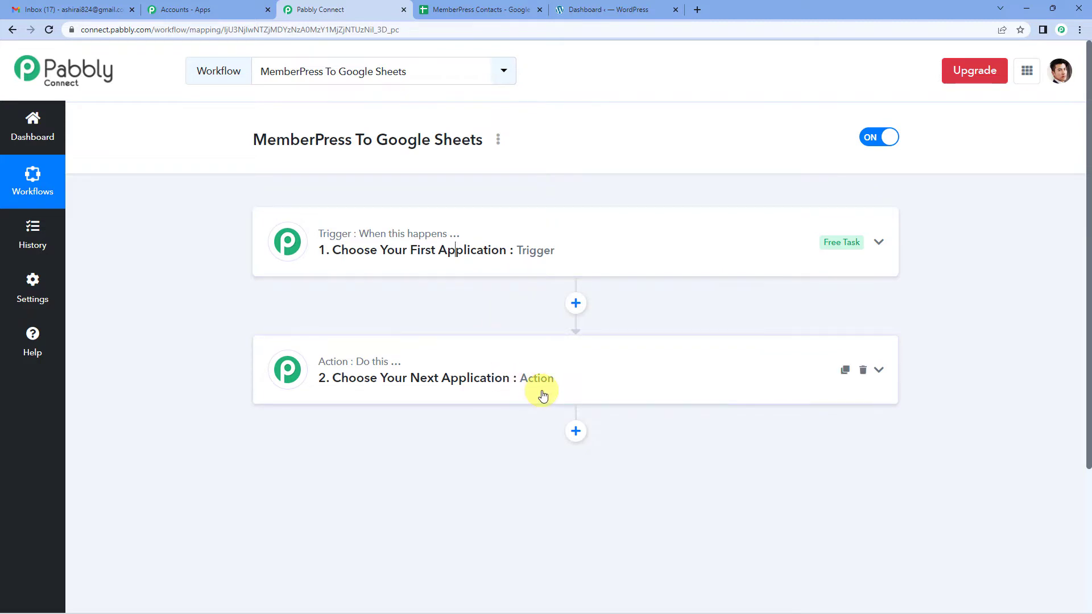
left_click(487, 254)
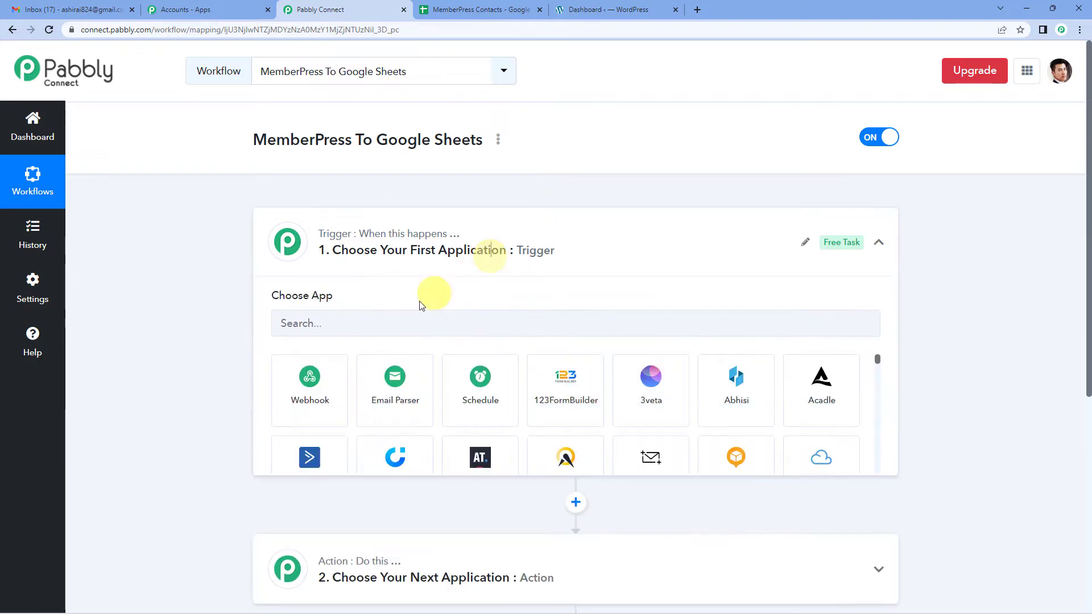
type("member")
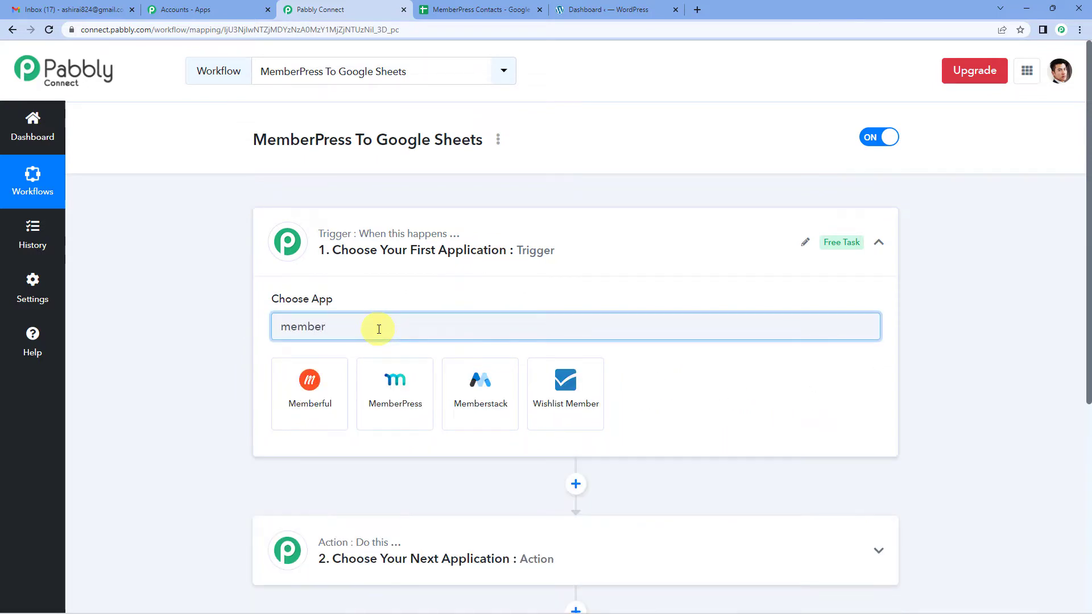
left_click(407, 380)
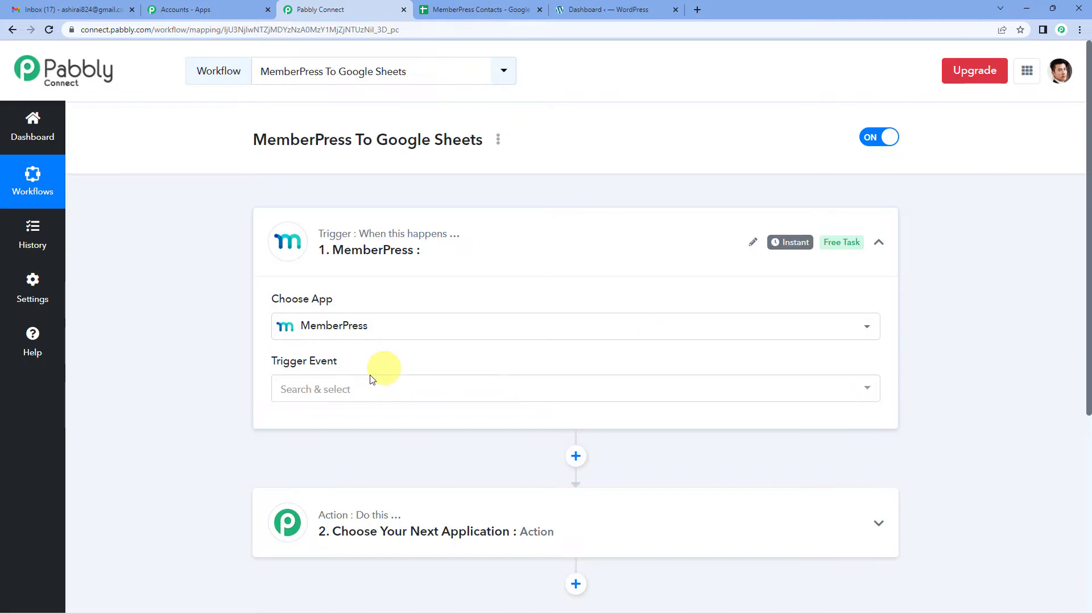
left_click(351, 386)
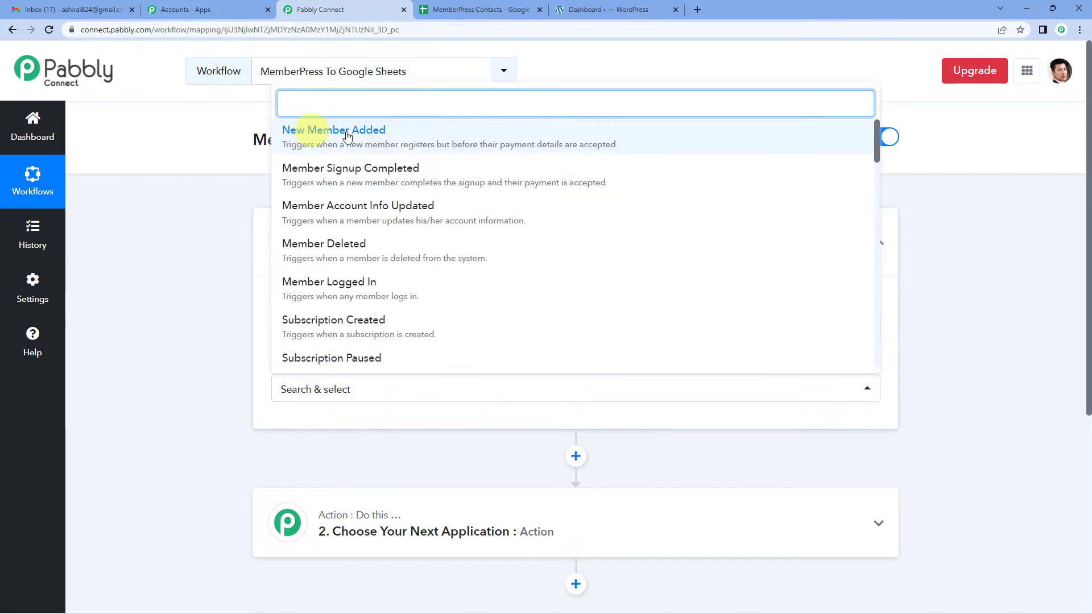
left_click(367, 144)
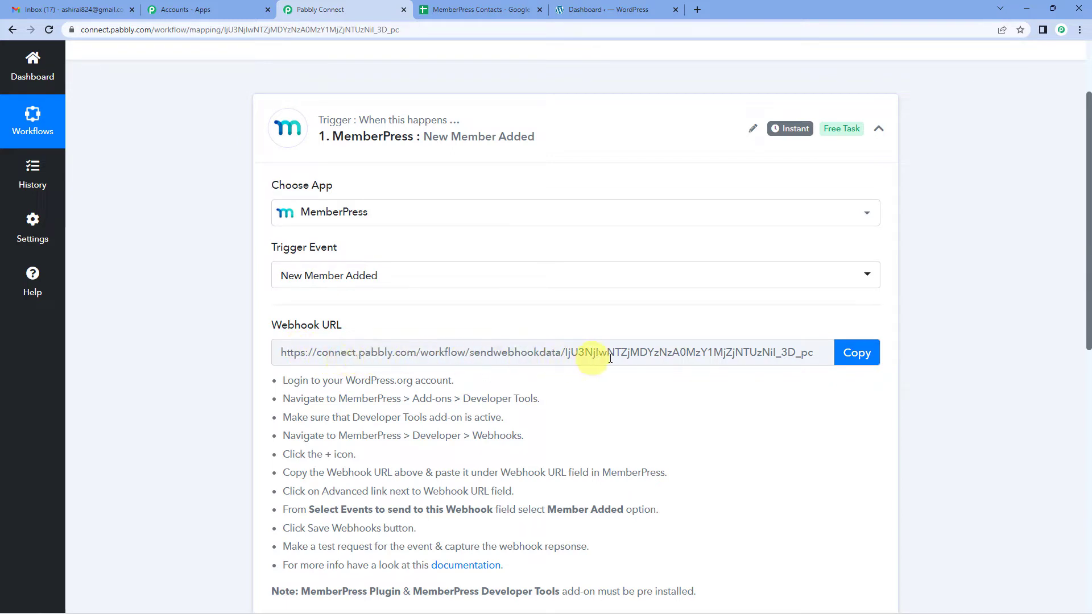
Step: Copy the MemberPress trigger's webhook URL and switch to the WordPress dashboard
left_click(862, 356)
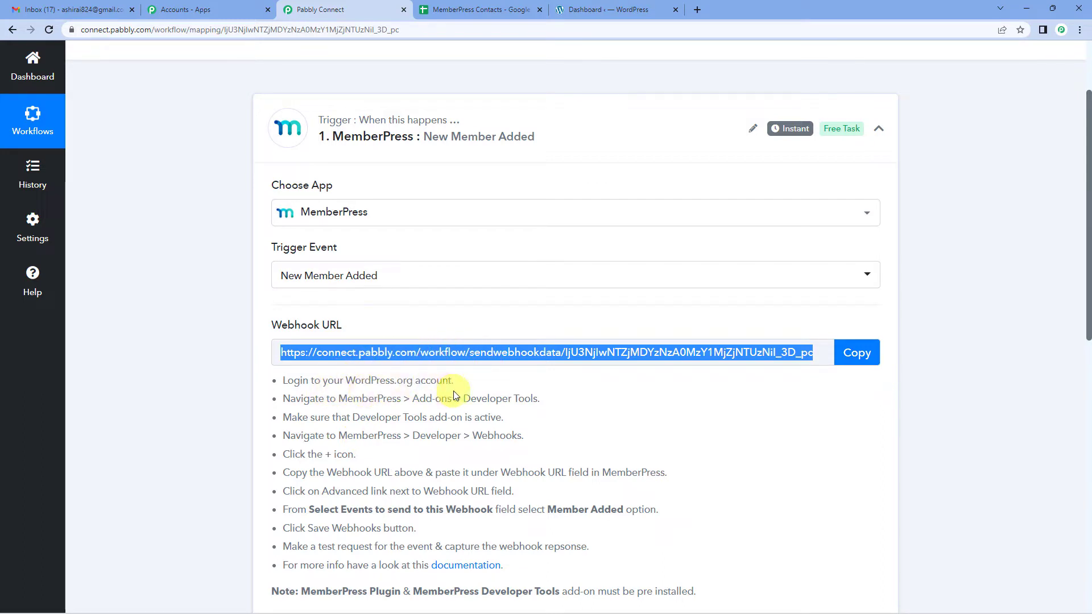
left_click(605, 12)
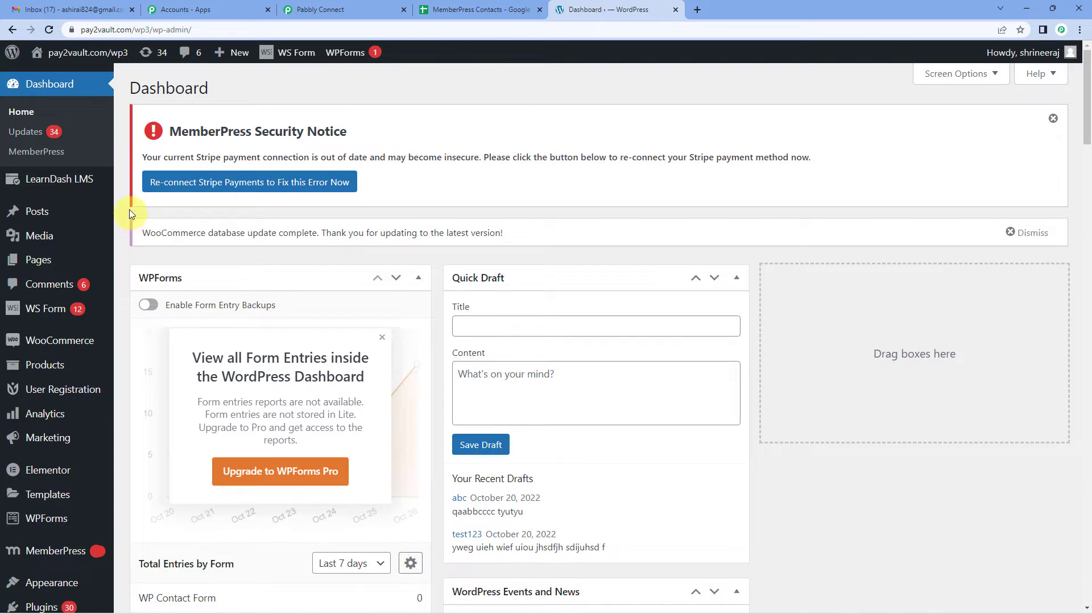
mouse_move(53, 348)
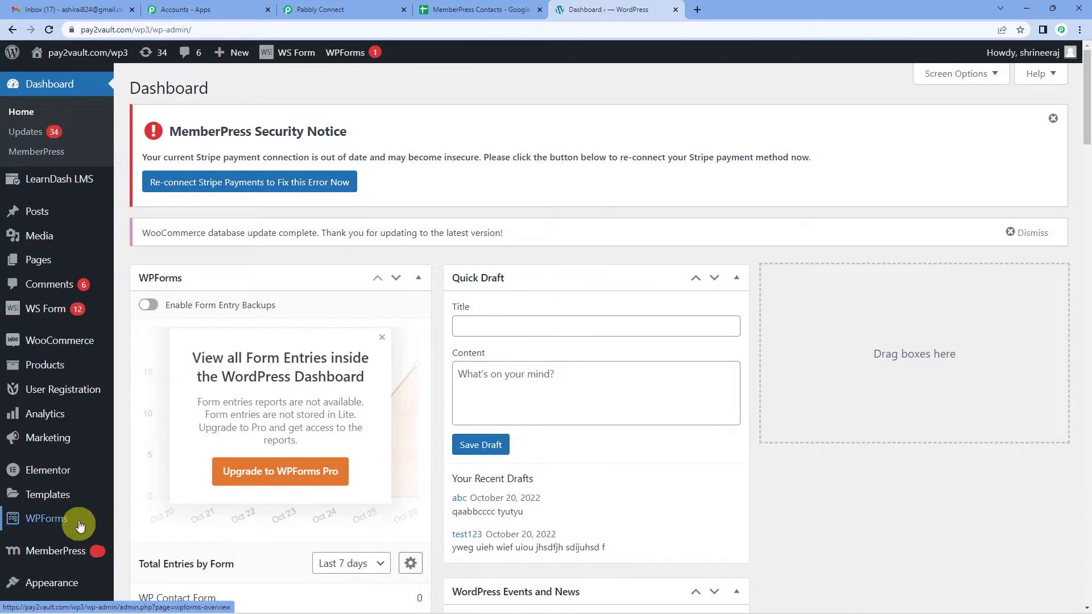
Step: Review the webhook setup instructions in Pabbly Connect against WordPress, especially the path to the MemberPress webhooks settings
left_click(377, 5)
scroll(377, 449, "down", 1)
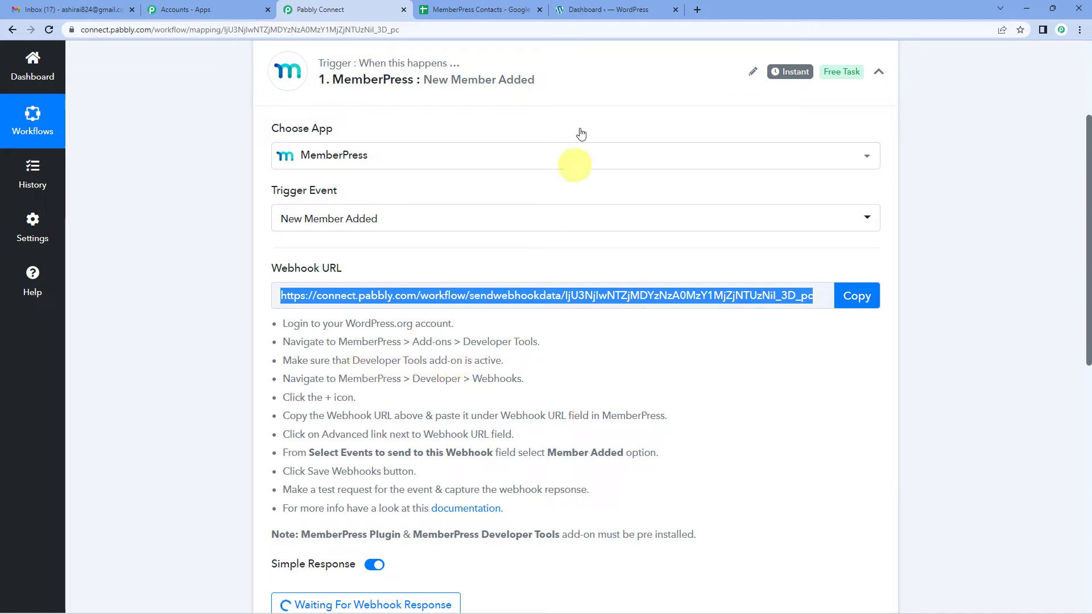
left_click(579, 10)
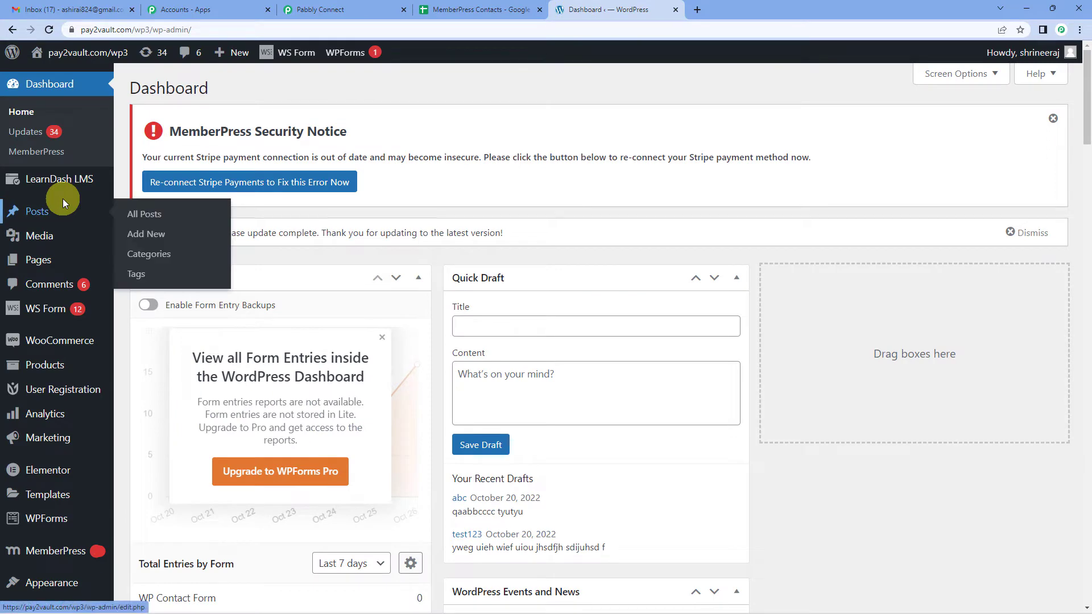
scroll(50, 559, "down", 2)
mouse_move(28, 443)
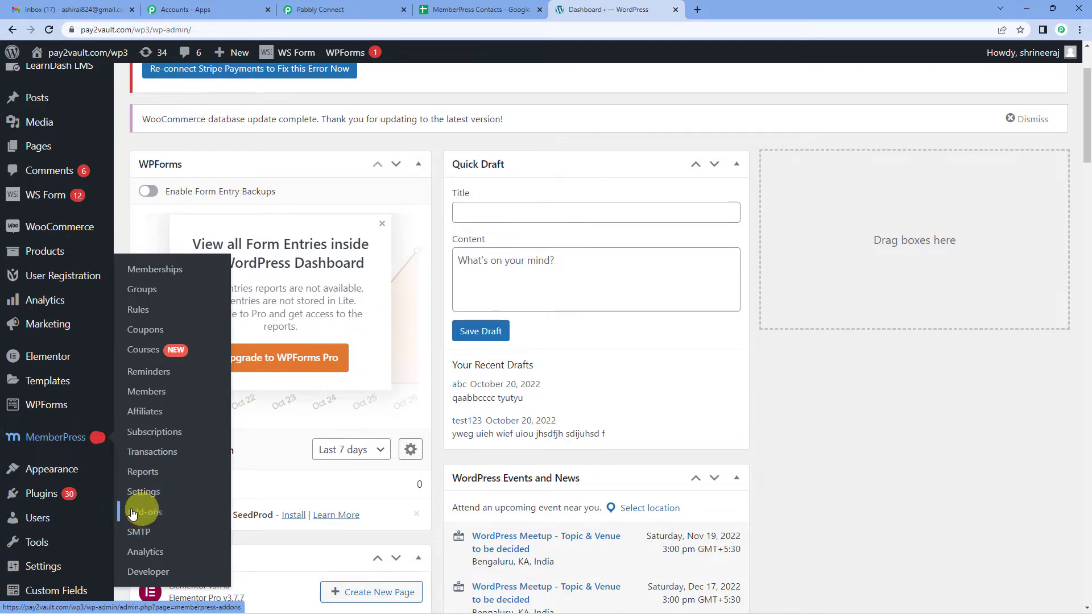
left_click(320, 10)
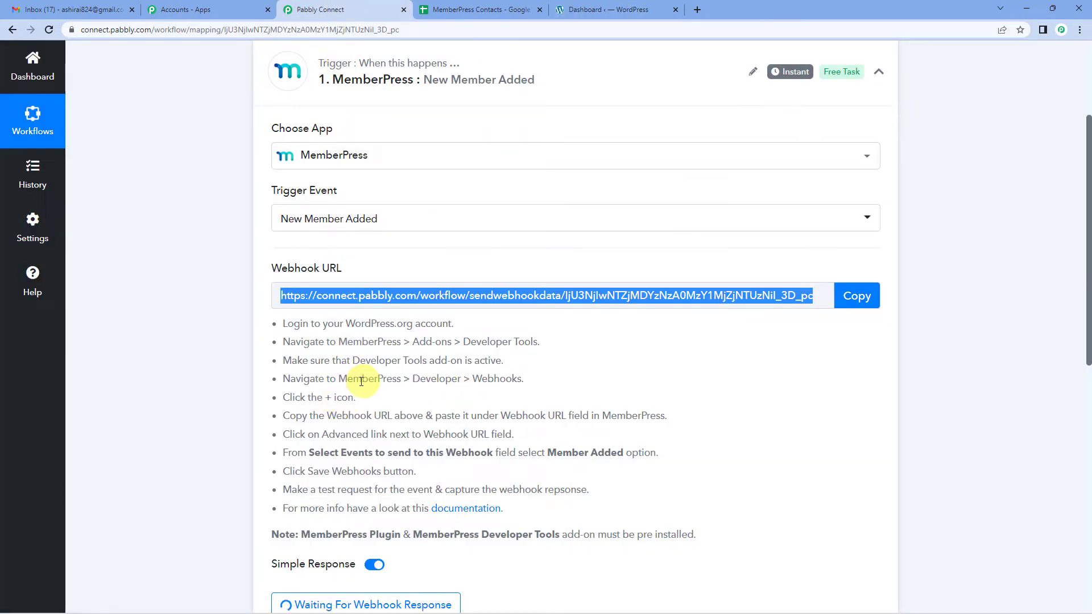
left_click_drag(337, 380, 533, 384)
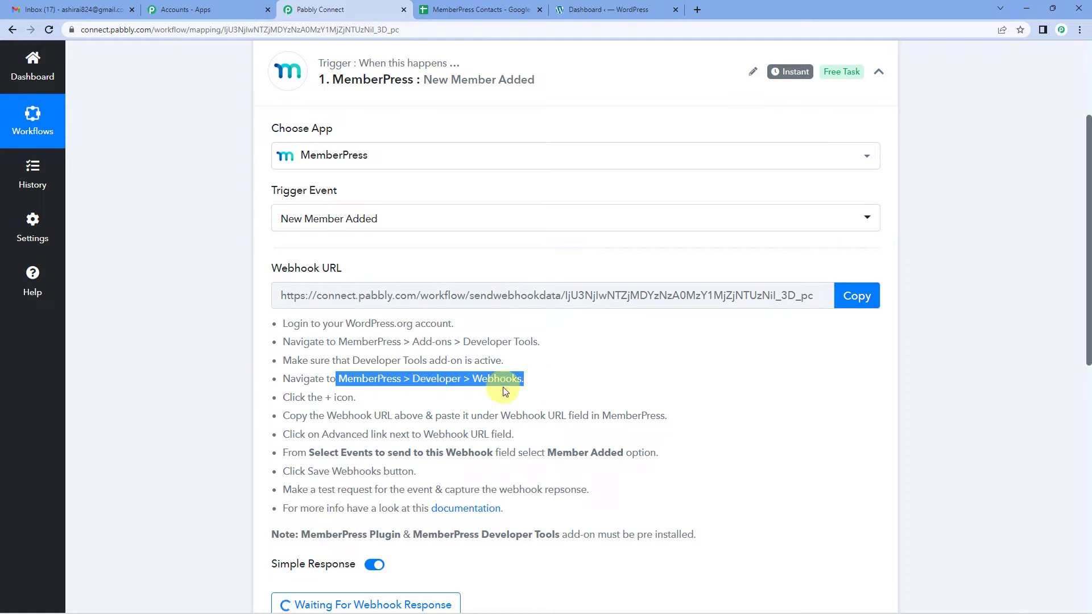
left_click(510, 393)
Step: Open the MemberPress Developer Tools webhooks page in WordPress and add a new webhook entry
left_click(632, 8)
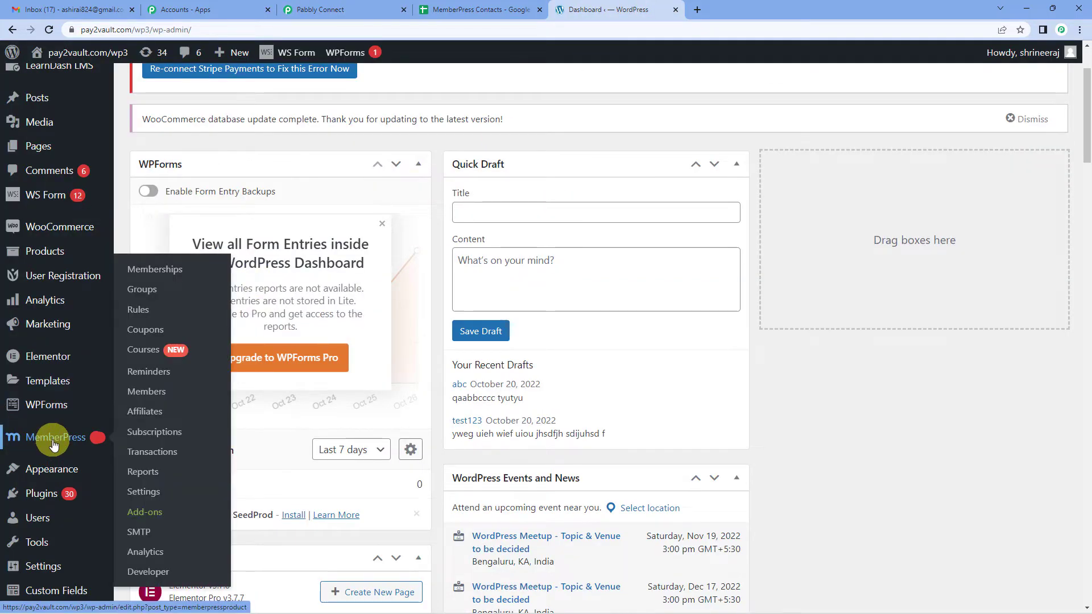
left_click(156, 578)
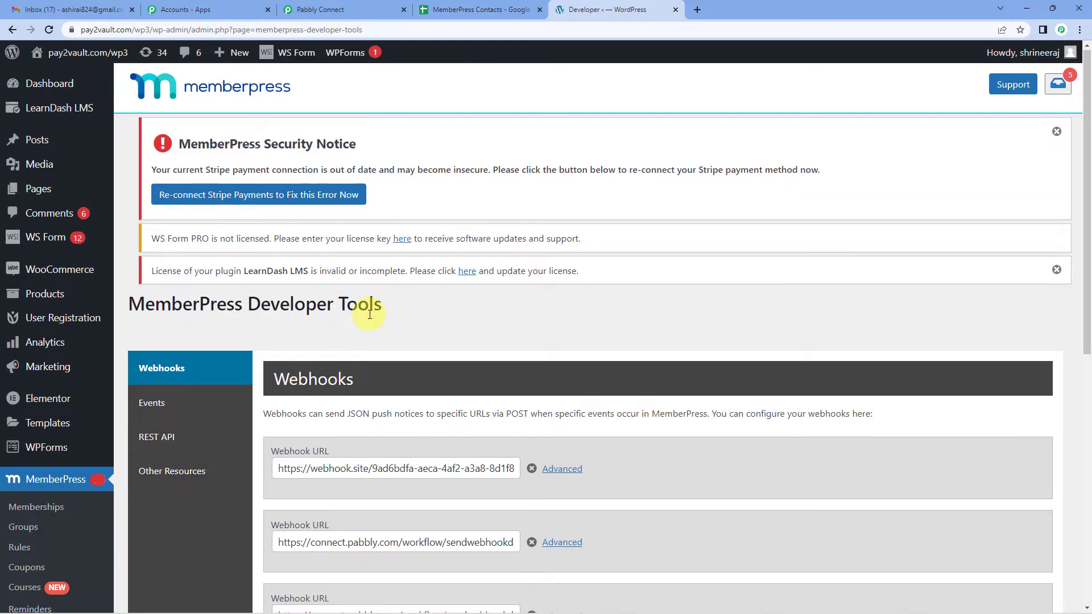
scroll(364, 310, "down", 2)
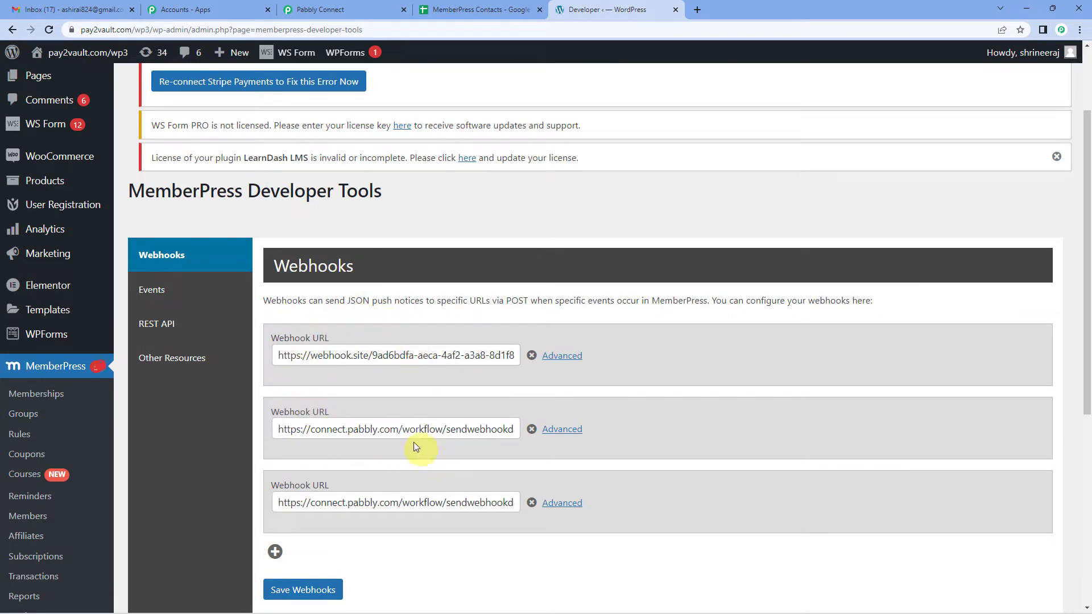
scroll(414, 444, "down", 2)
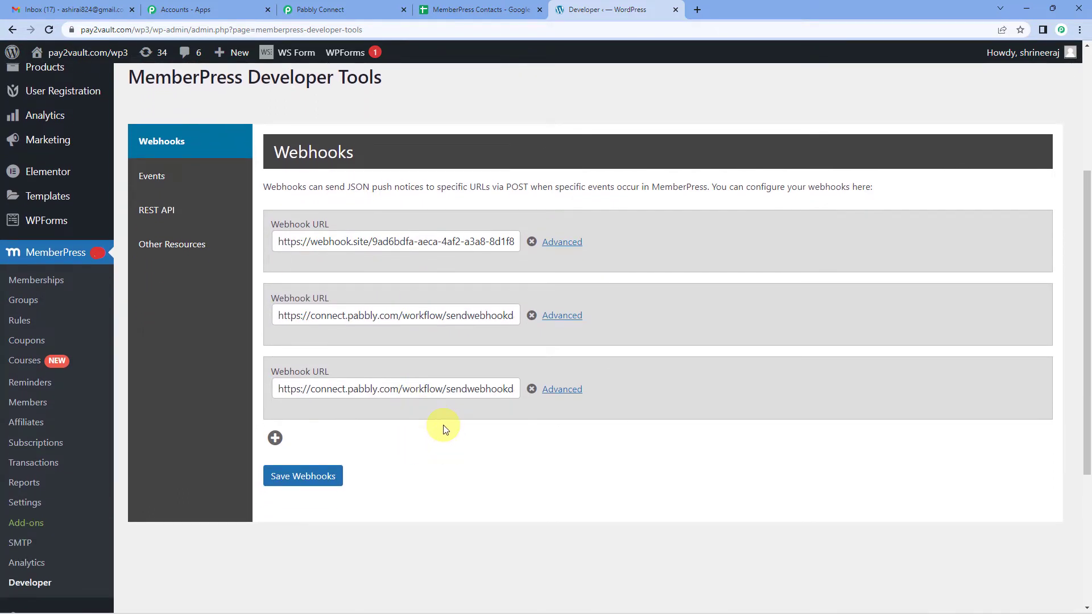
left_click(275, 439)
Step: Copy the trigger's webhook URL from Pabbly Connect and paste it into the new webhook's URL field in WordPress
left_click(352, 10)
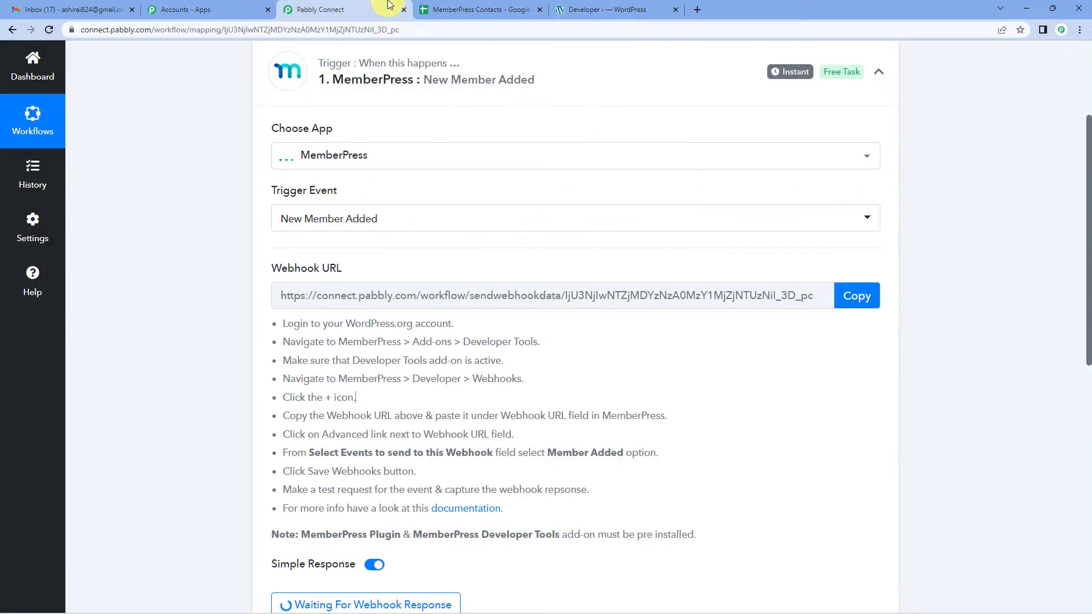
left_click(865, 295)
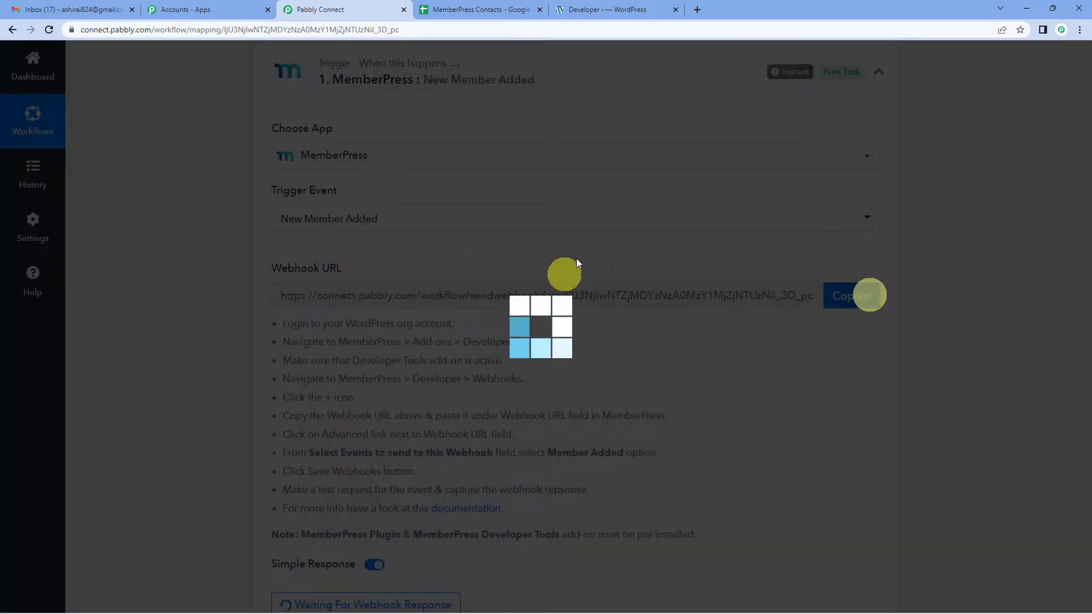
left_click(606, 9)
left_click(332, 464)
left_click(331, 466)
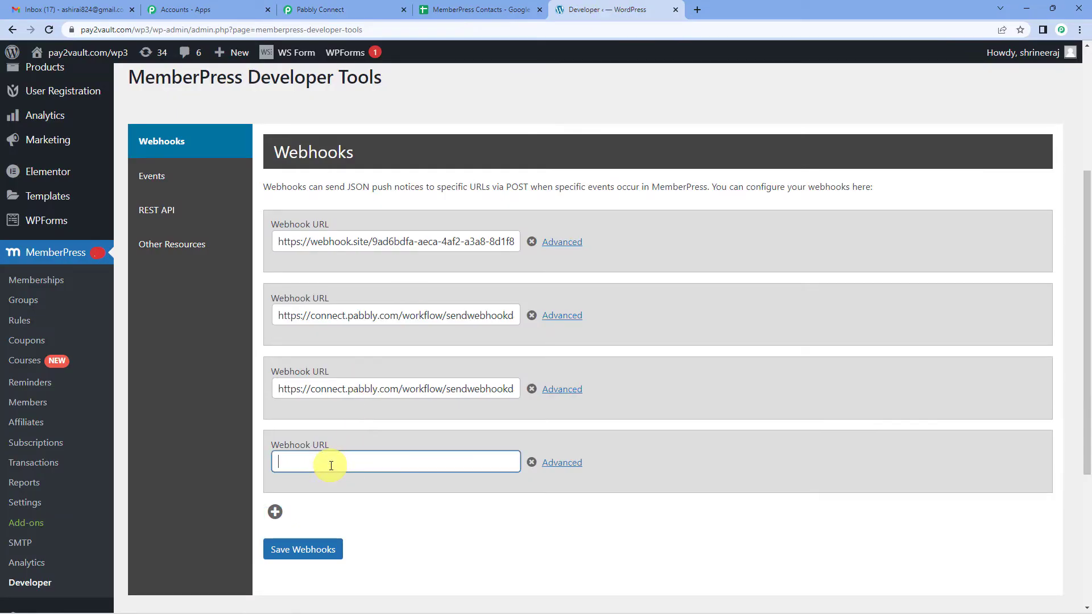
key("ctrl+v")
left_click(438, 515)
left_click(359, 461)
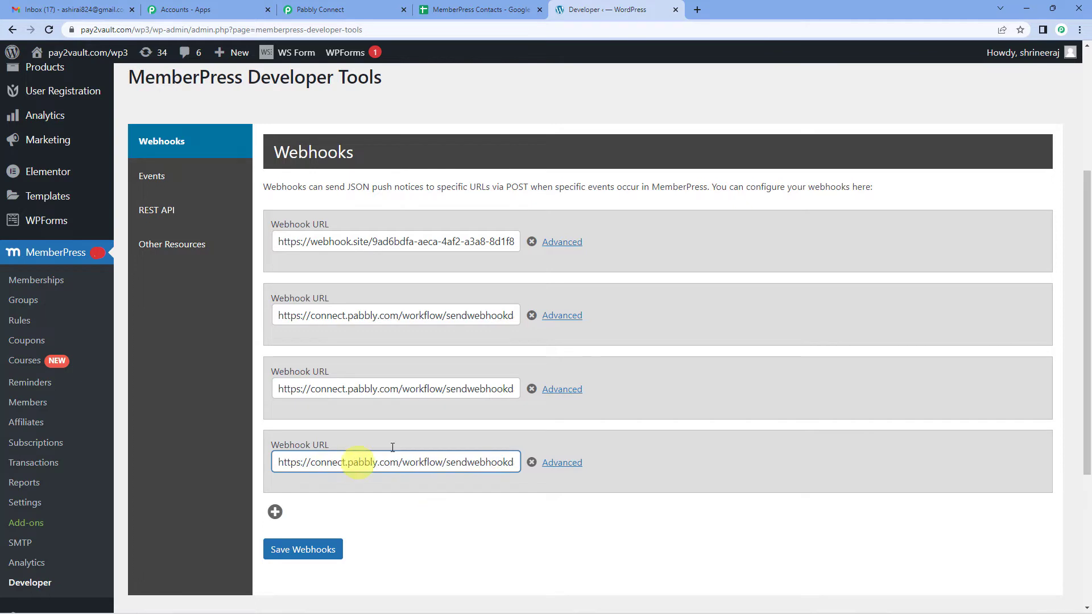
Step: Expand the new webhook's advanced event options and check the Pabbly Connect instructions for which event to select
left_click(561, 463)
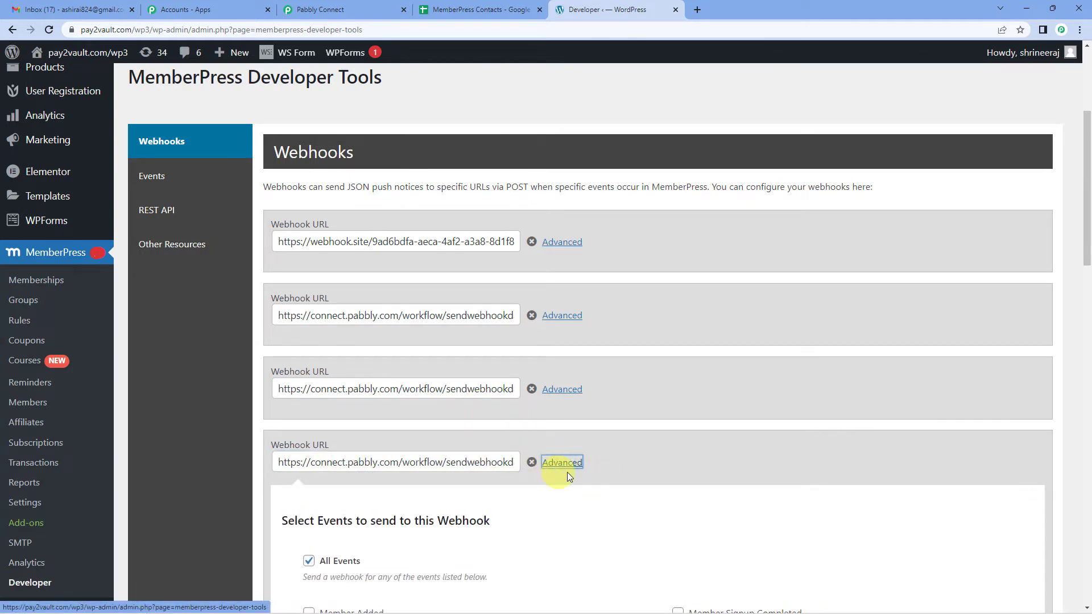
scroll(395, 418, "down", 2)
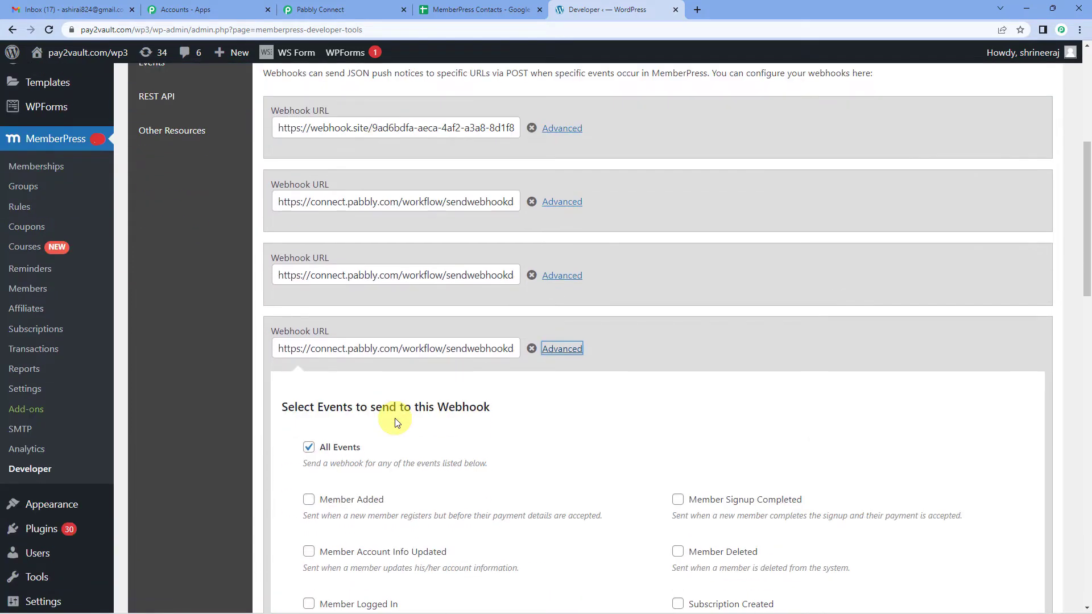
scroll(395, 418, "down", 2)
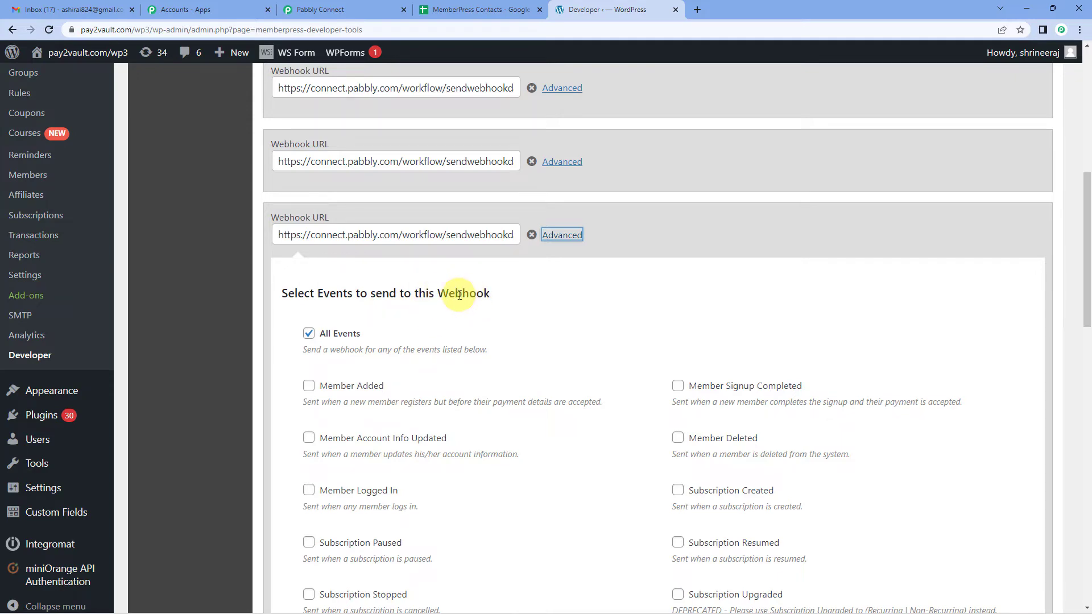
left_click(350, 5)
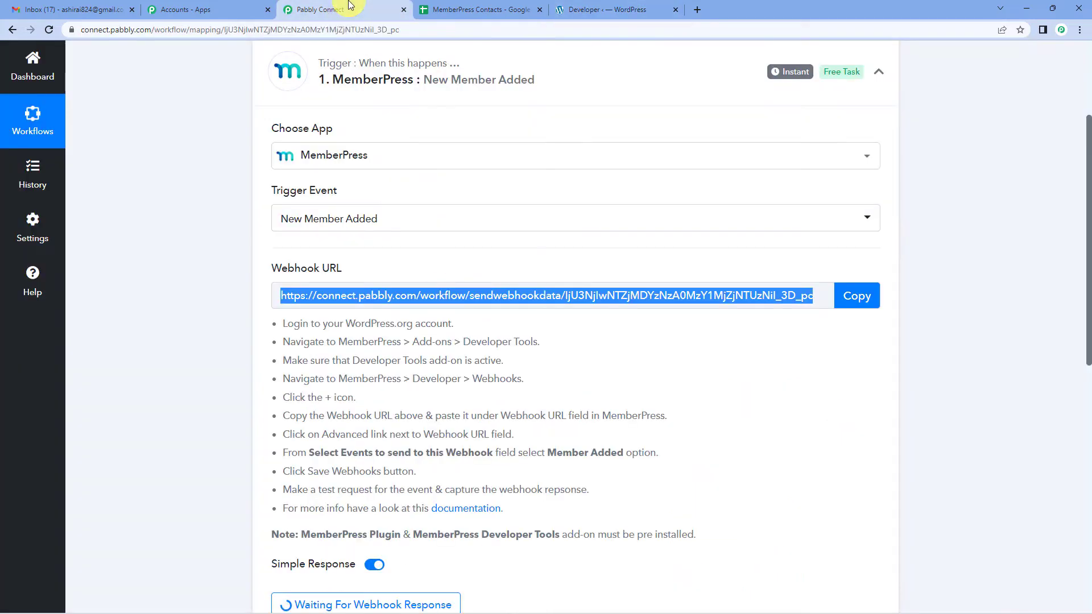
scroll(353, 434, "down", 1)
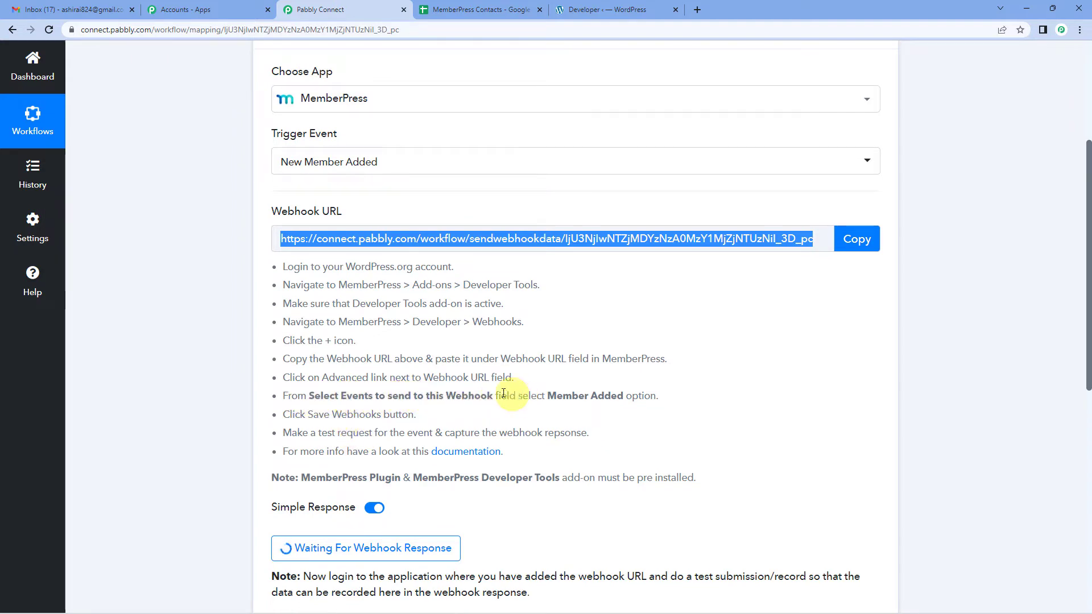
left_click_drag(495, 397, 652, 397)
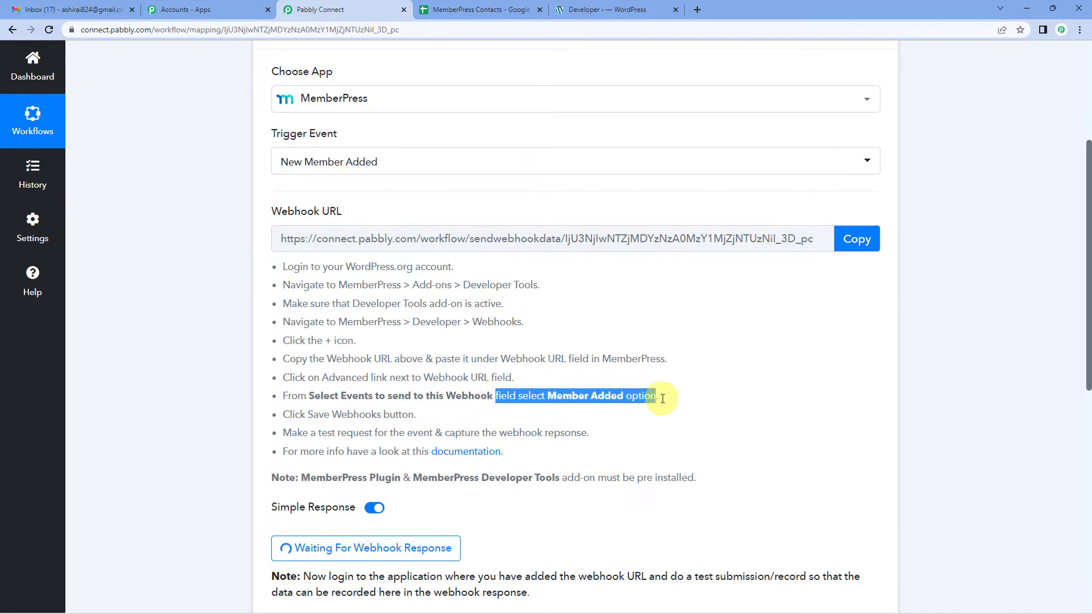
left_click(633, 406)
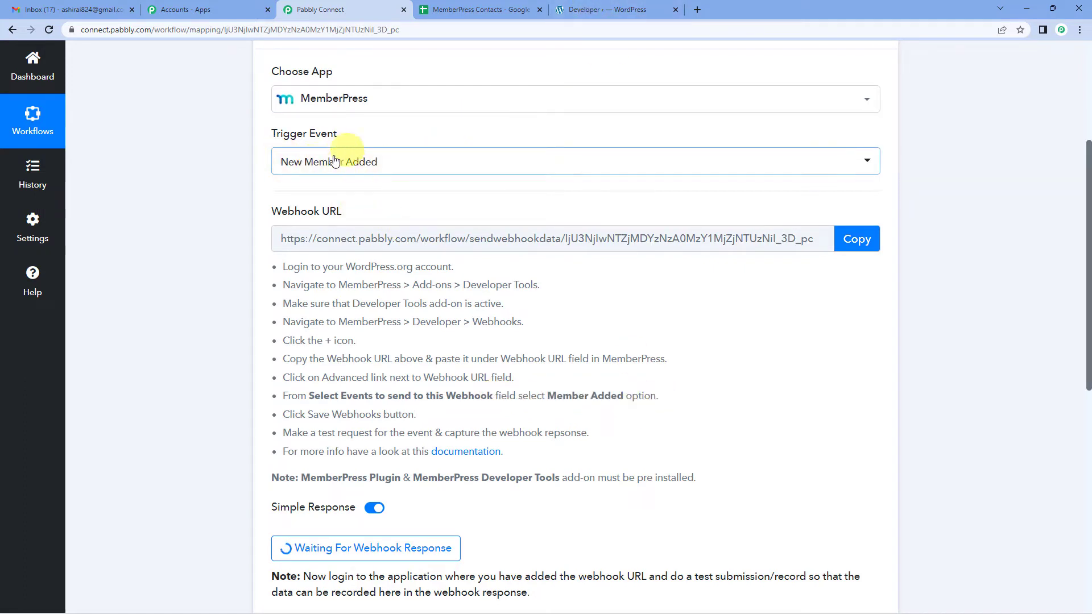
Step: Enable the Member Added event for the new webhook in WordPress and save the webhooks
left_click(666, 3)
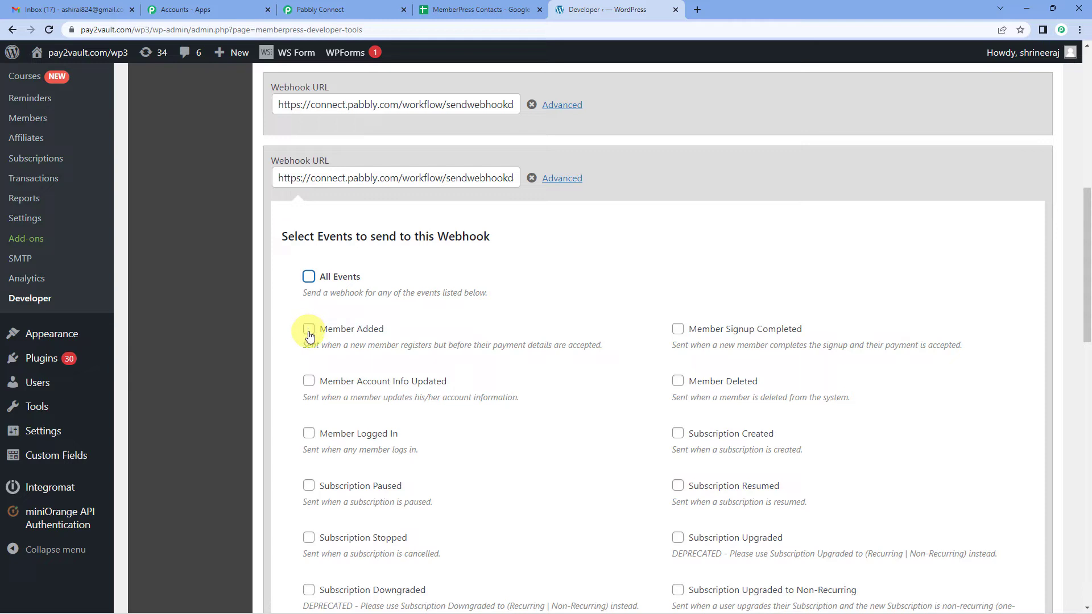
left_click(309, 331)
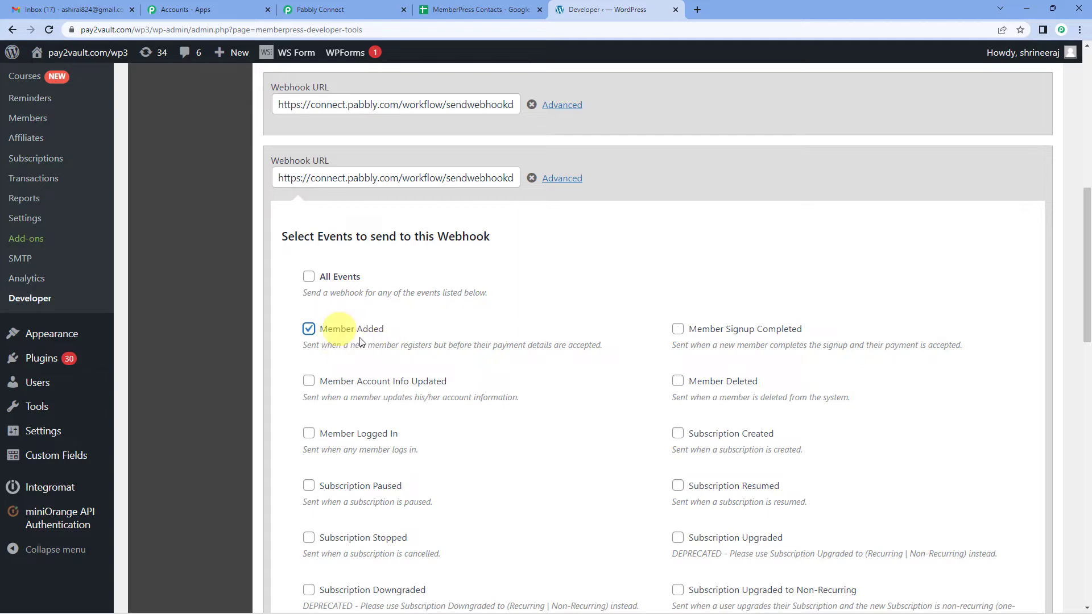
scroll(486, 405, "down", 17)
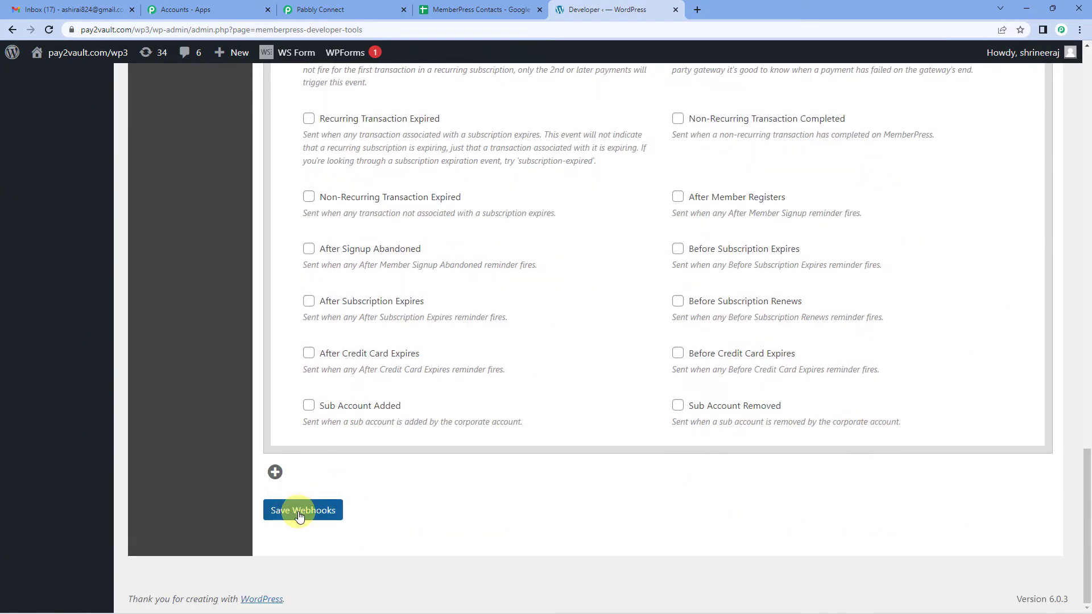
left_click(299, 515)
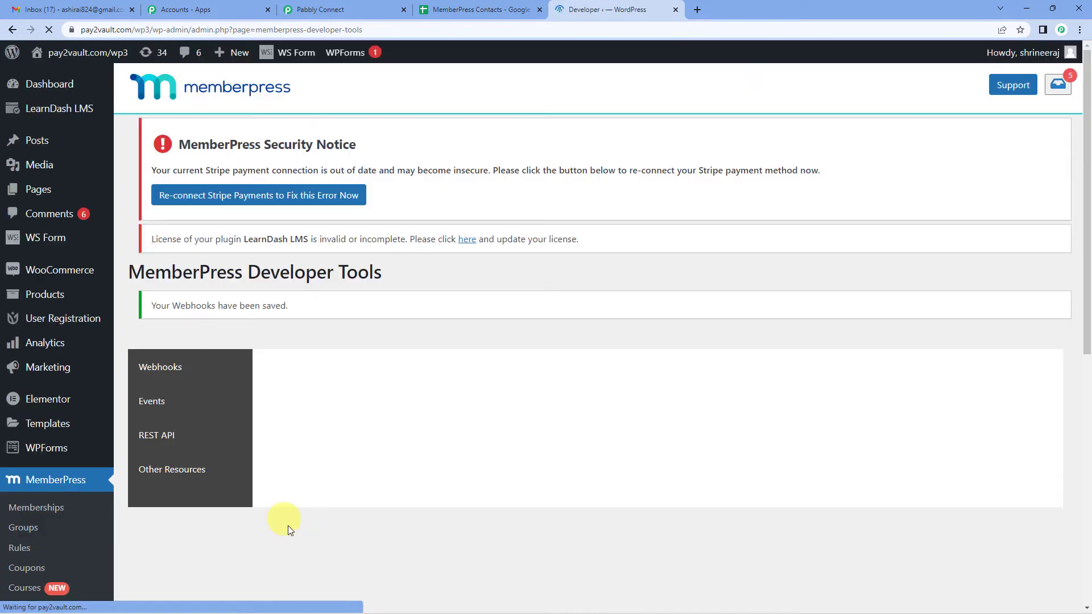
scroll(353, 446, "down", 6)
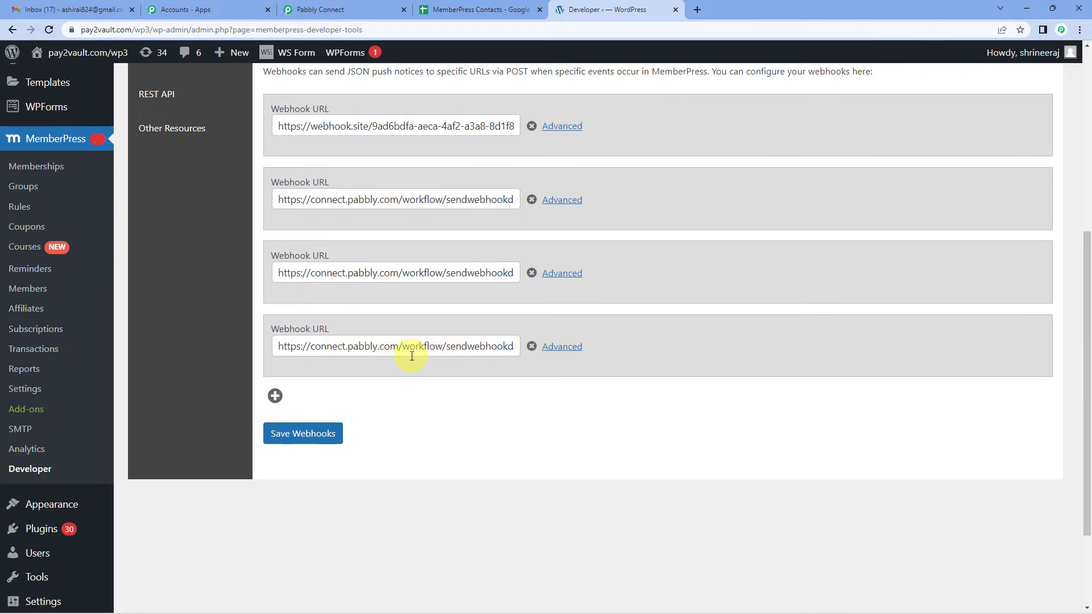
Step: Return to the Pabbly Connect trigger and review the remaining webhook instructions and the response capture status
left_click(320, 9)
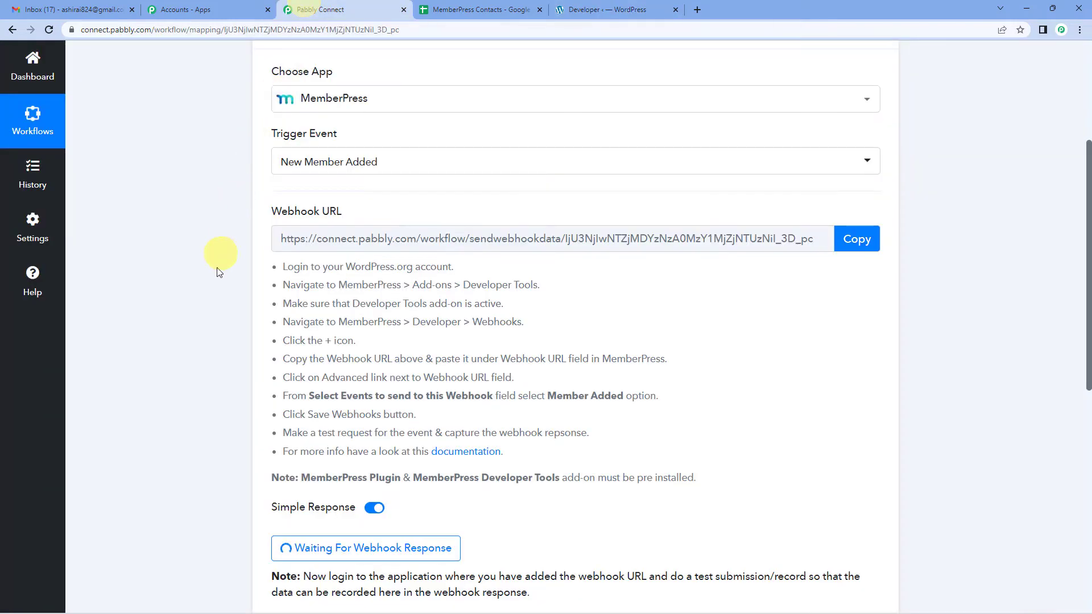
scroll(217, 261, "down", 1)
scroll(216, 268, "down", 4)
scroll(216, 269, "up", 1)
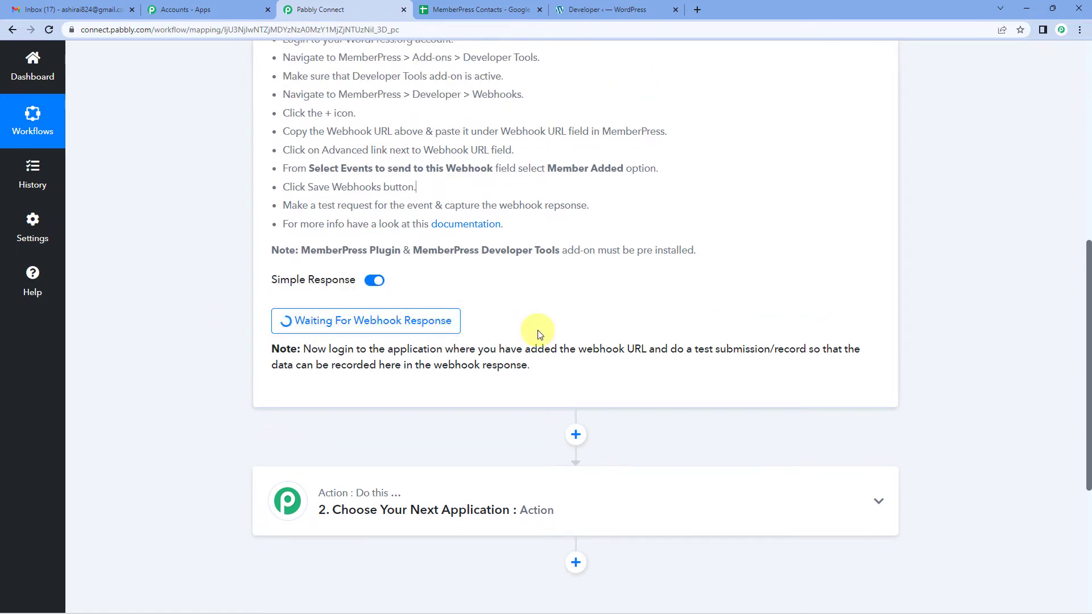
scroll(539, 334, "up", 3)
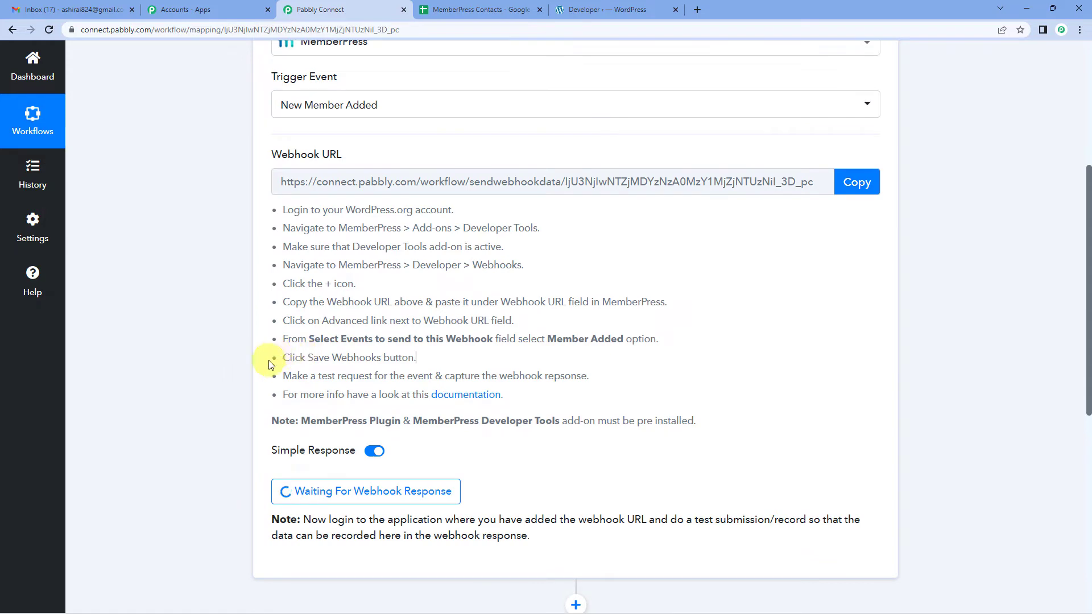
scroll(206, 380, "up", 3)
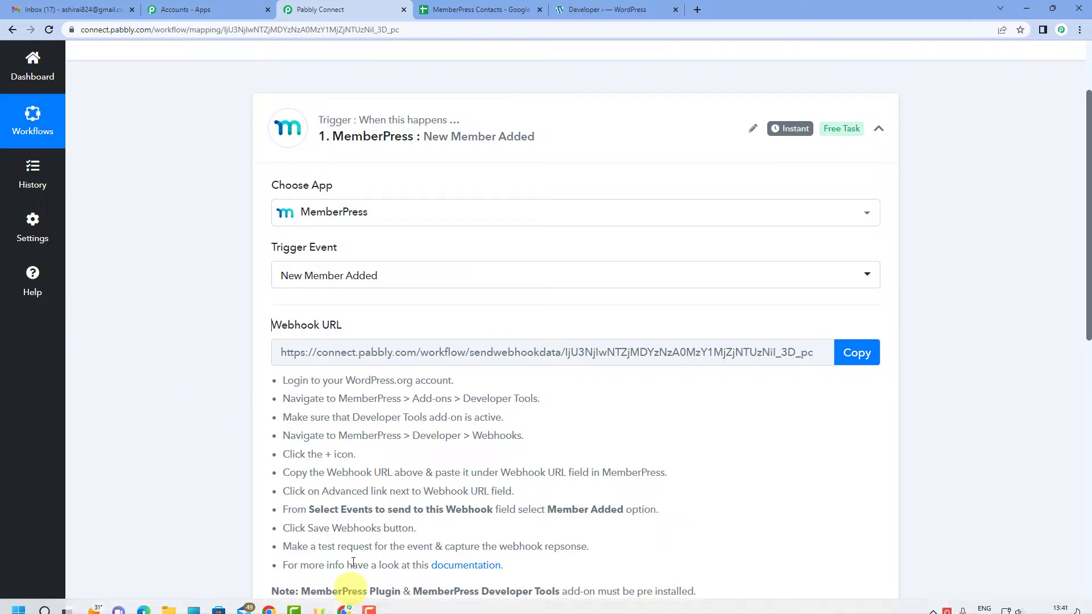
Step: Switch to the incognito browser window and examine the fields of the Platinum membership registration form
mouse_move(343, 602)
left_click(377, 547)
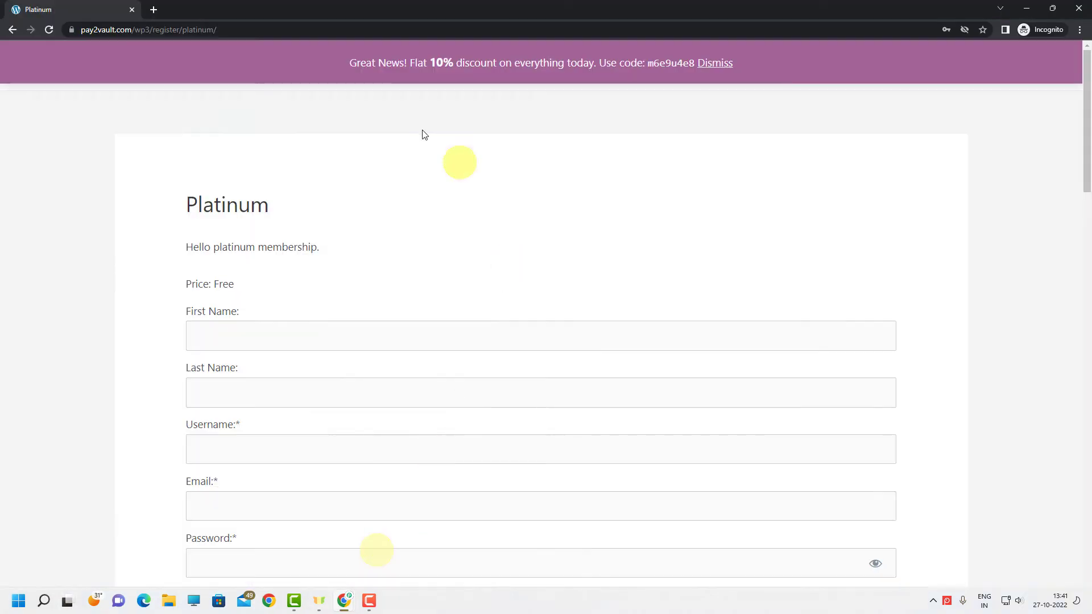
scroll(432, 199, "down", 2)
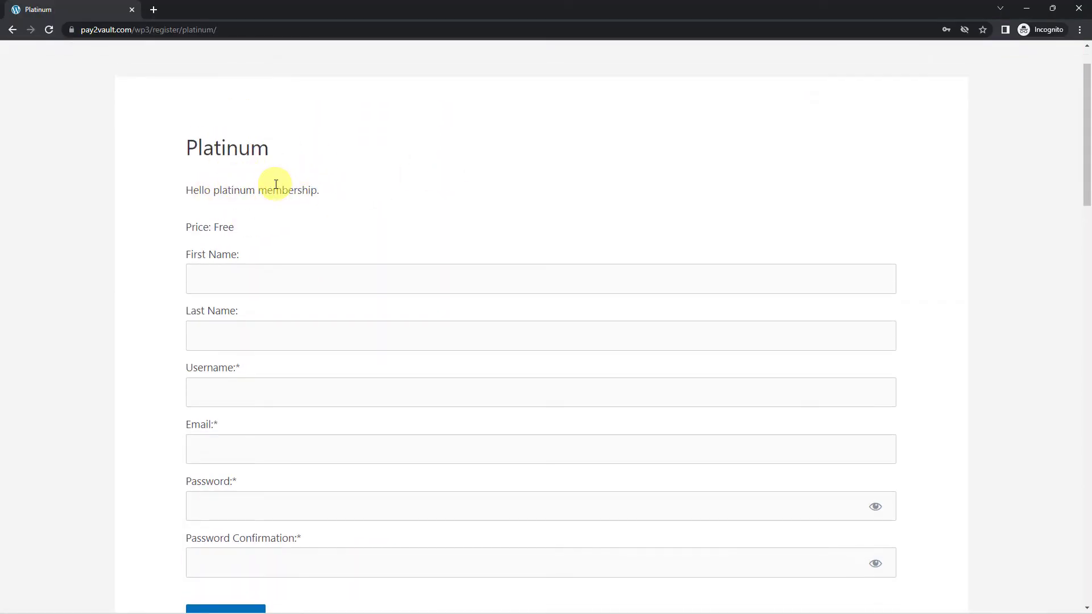
scroll(276, 184, "down", 2)
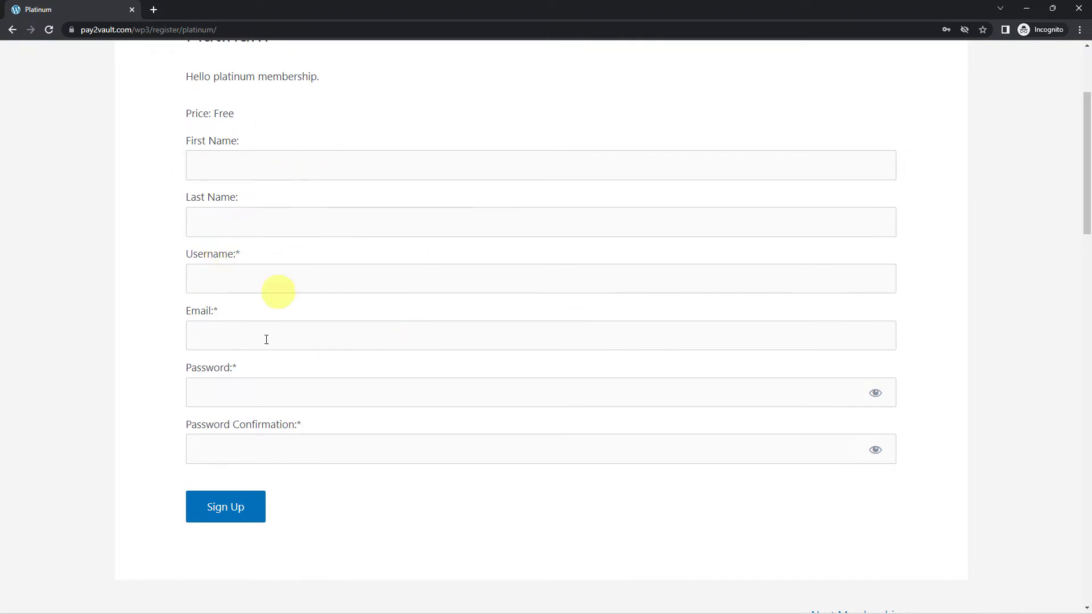
Step: Switch back to Pabbly Connect and check whether the MemberPress trigger is waiting for a webhook response
mouse_move(334, 609)
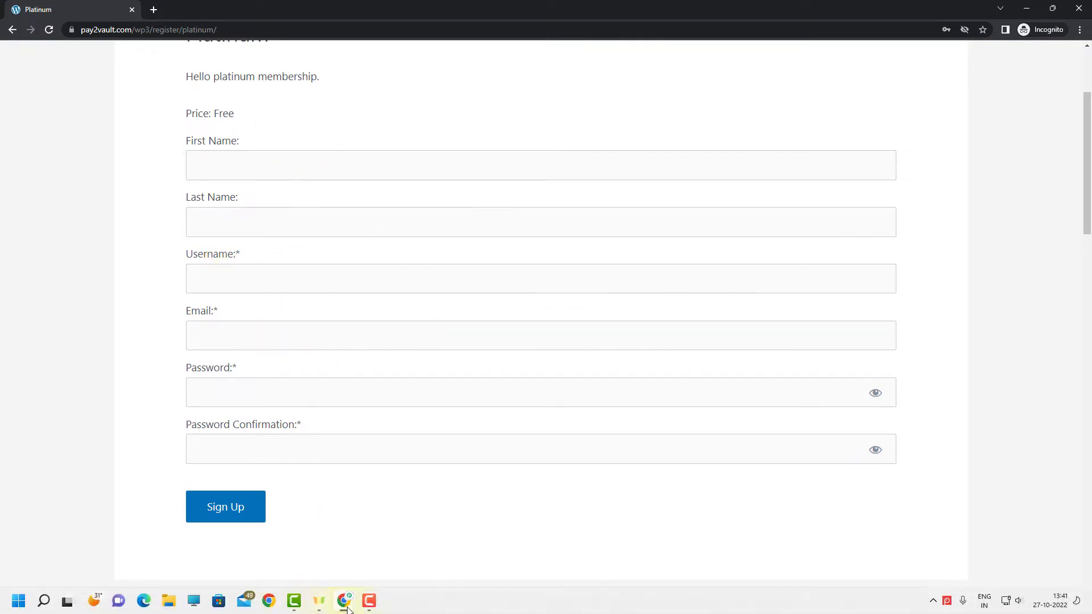
left_click(326, 561)
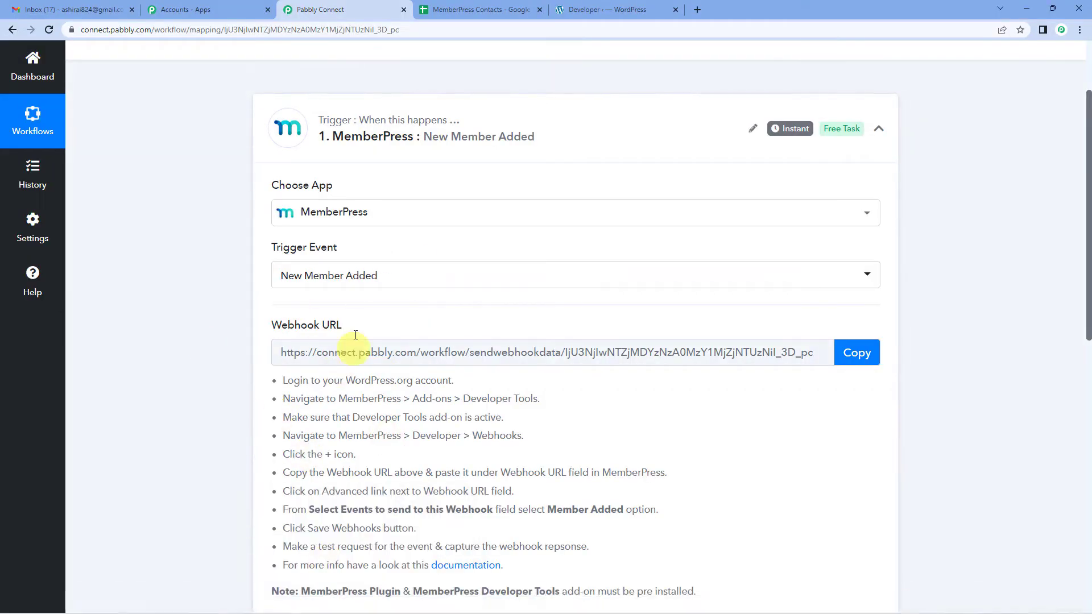
scroll(356, 335, "down", 5)
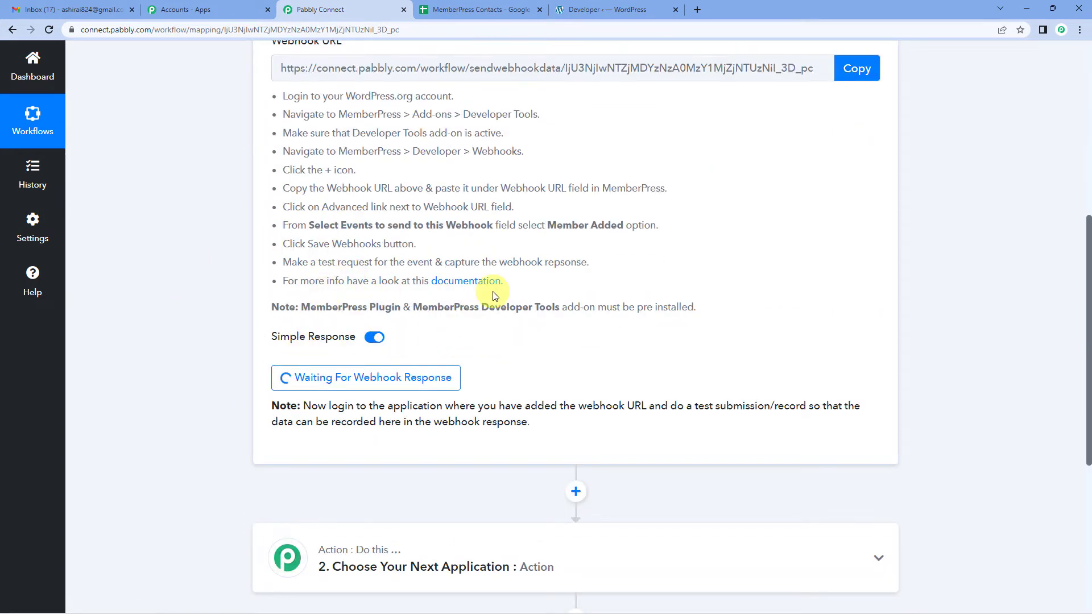
Step: Return to the Platinum registration form, review the test member's details and submit the sign-up
mouse_move(325, 610)
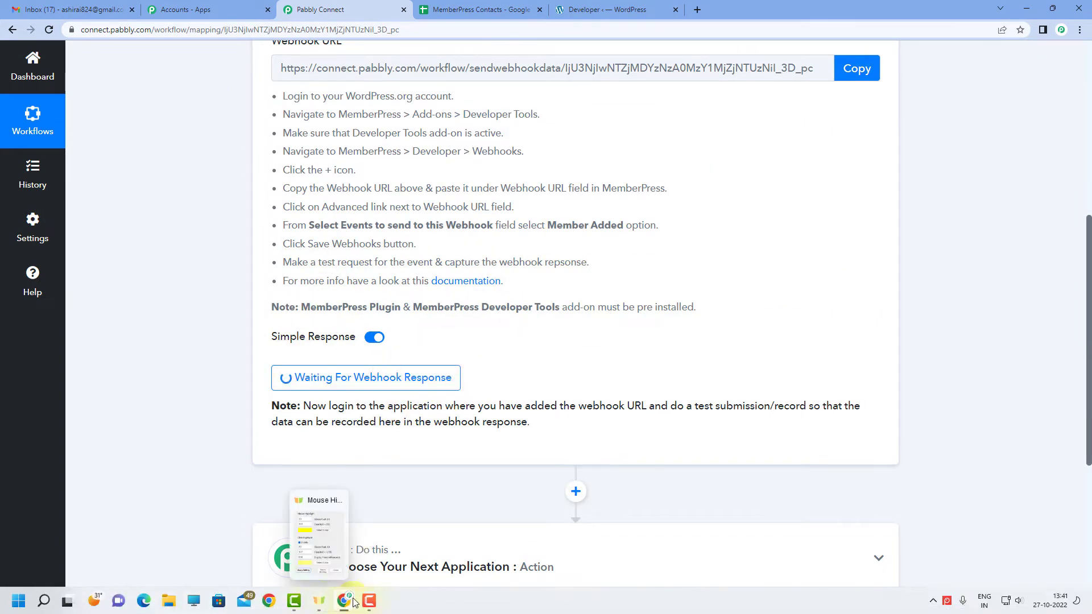
left_click(378, 543)
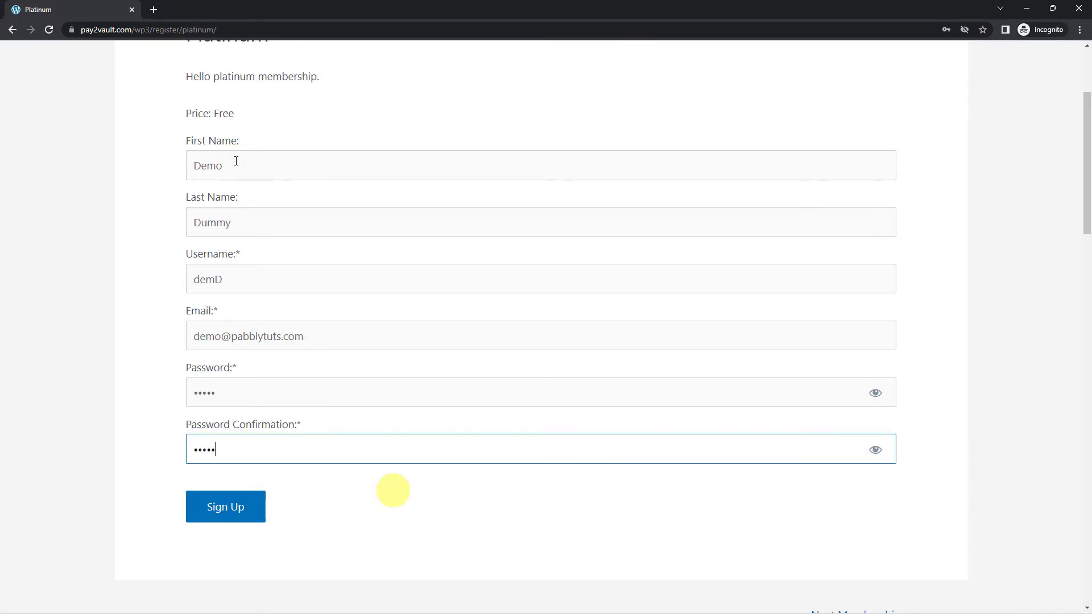
scroll(257, 250, "up", 2)
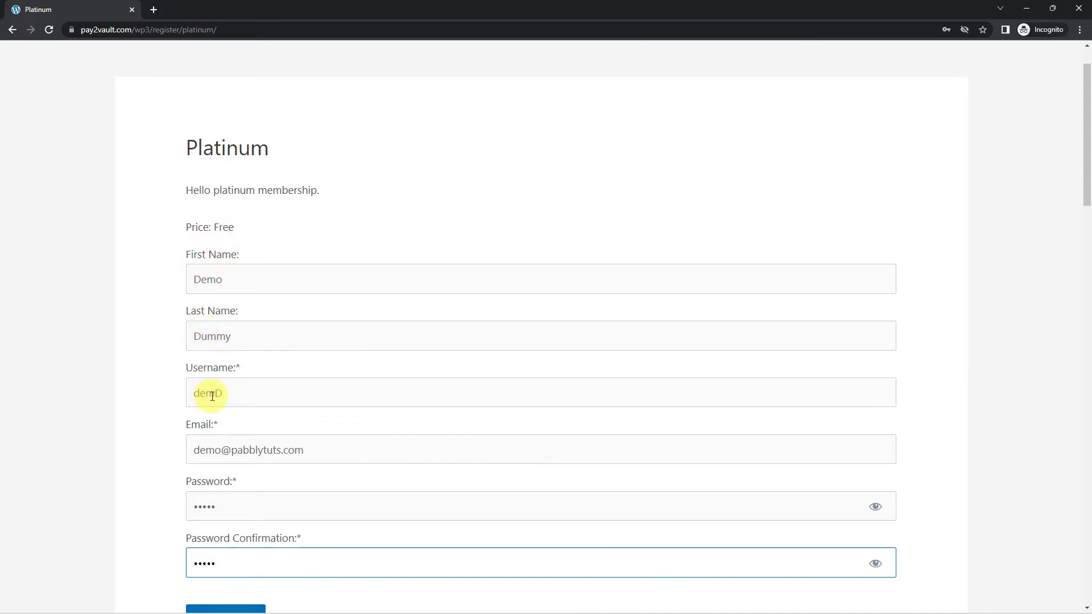
scroll(212, 396, "down", 1)
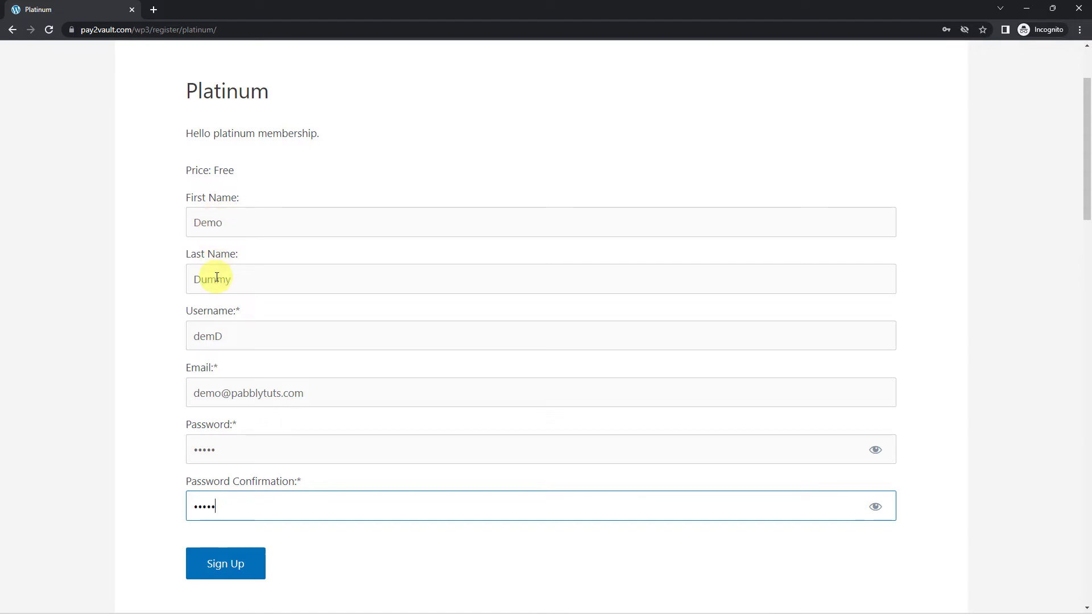
left_click(225, 572)
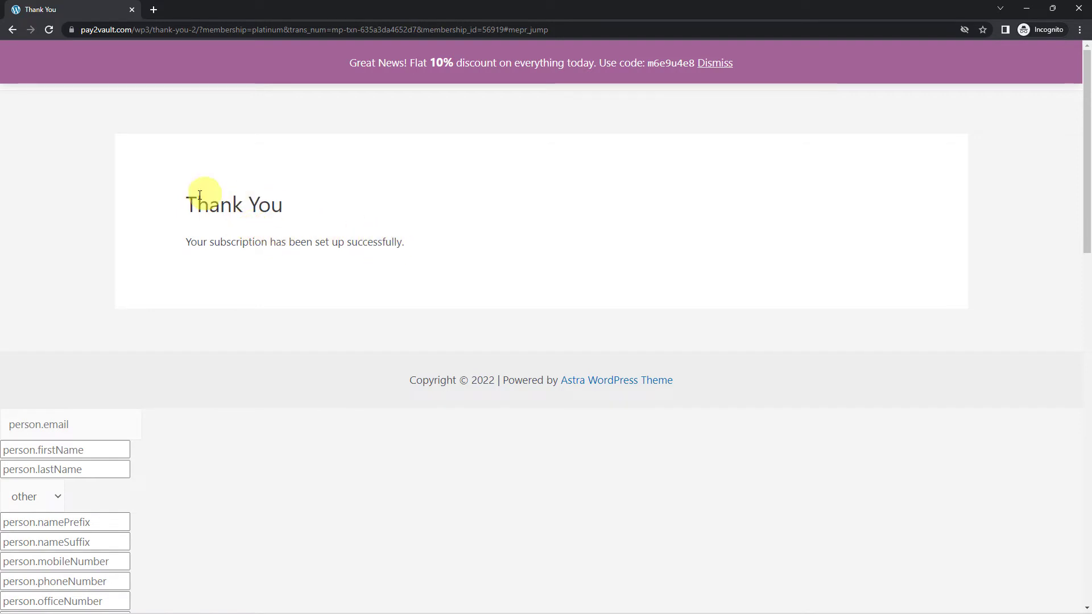
Step: Return to Pabbly Connect and examine the captured webhook response for the new member's username, first and last name, and email
mouse_move(319, 595)
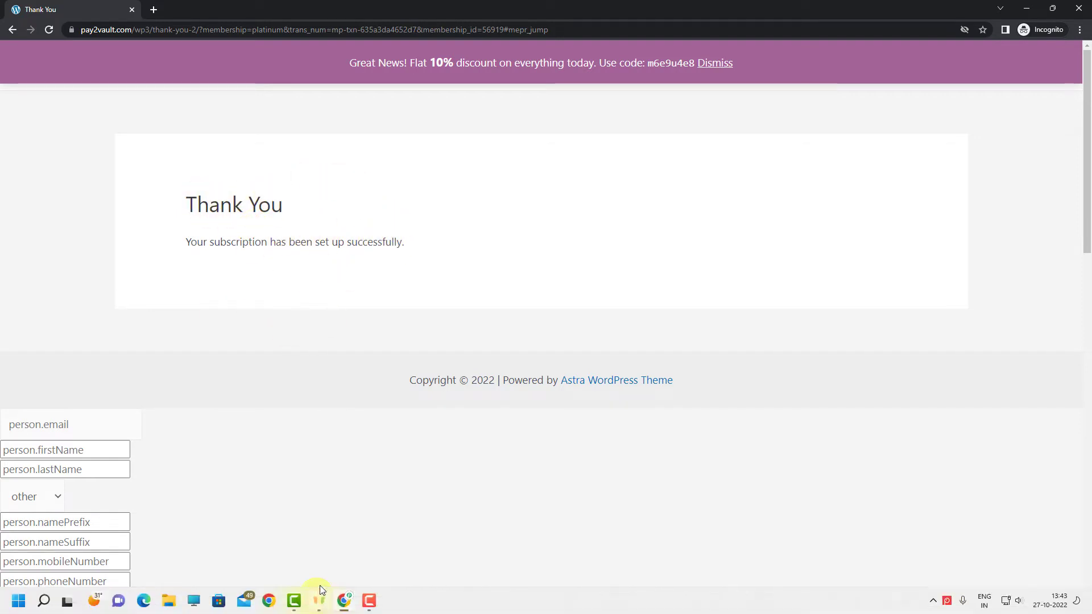
left_click(319, 543)
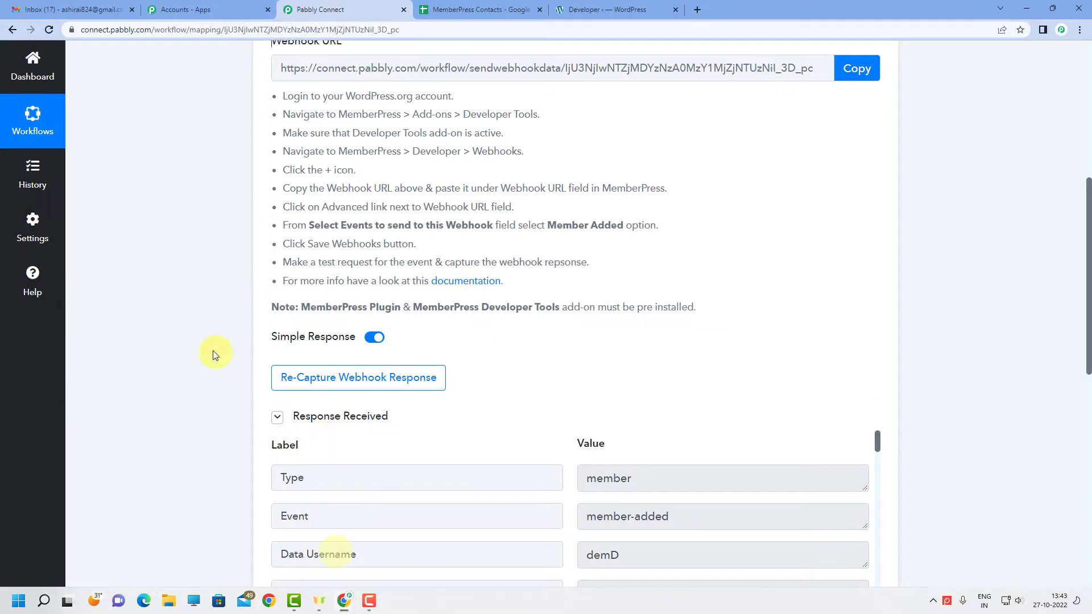
scroll(215, 354, "down", 3)
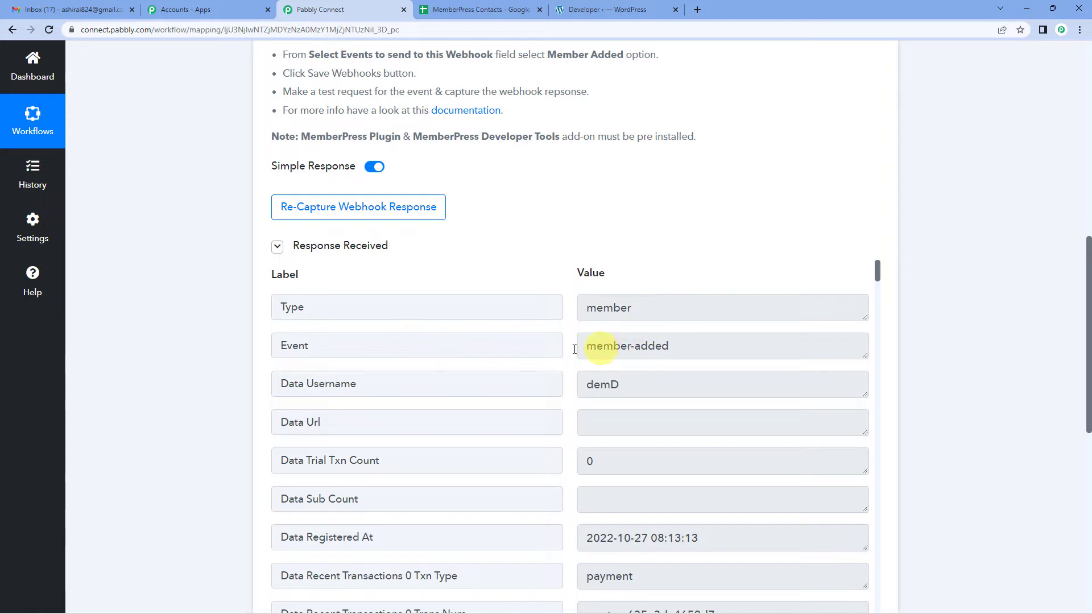
scroll(645, 351, "down", 1)
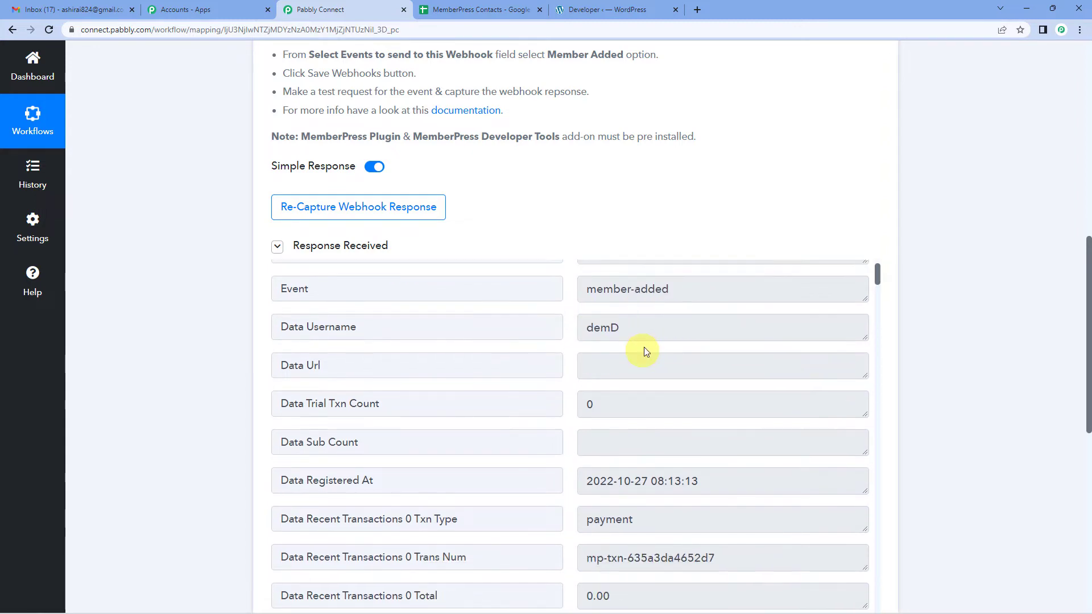
scroll(608, 344, "down", 4)
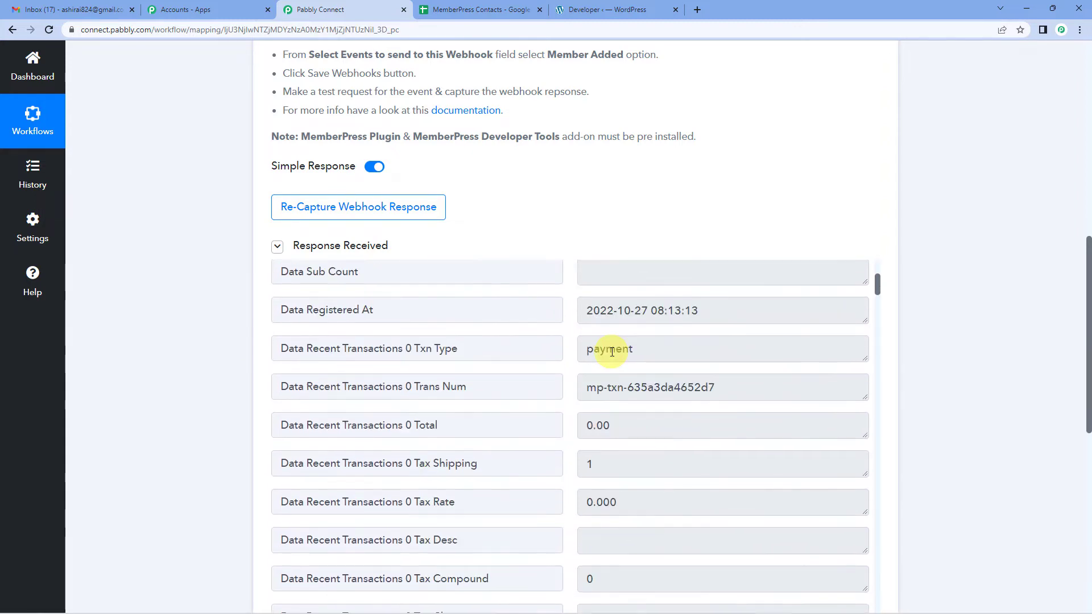
scroll(610, 354, "down", 3)
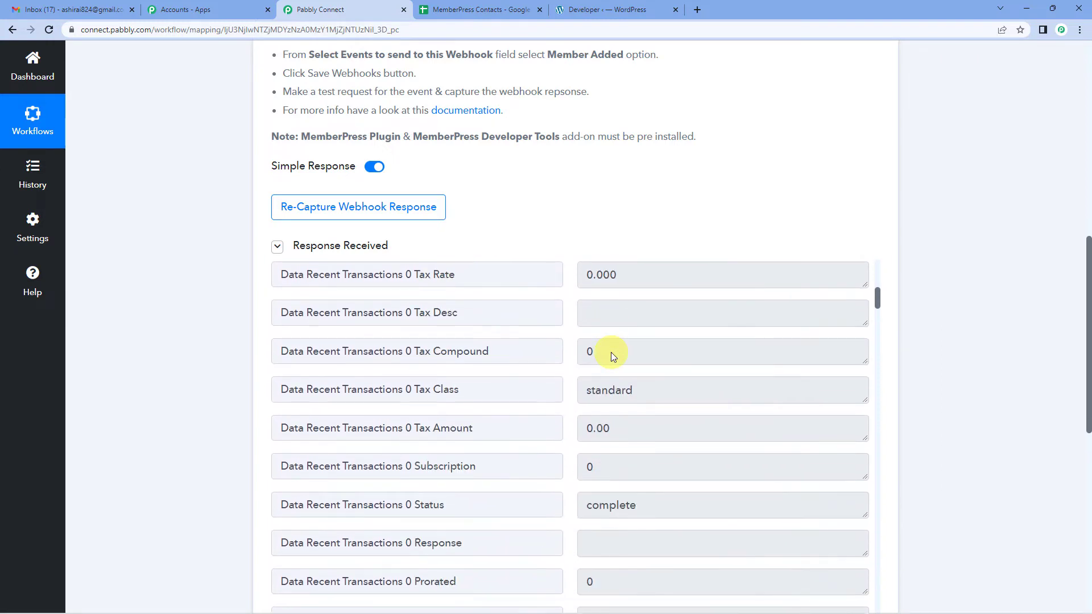
scroll(620, 398, "down", 5)
scroll(624, 421, "down", 20)
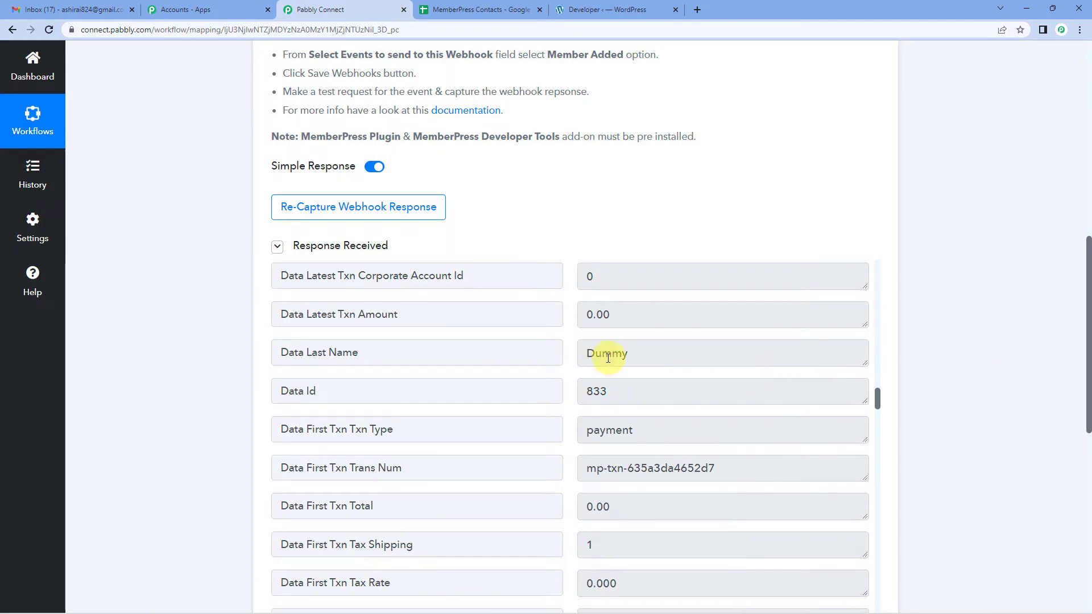
scroll(607, 357, "down", 13)
scroll(216, 147, "down", 3)
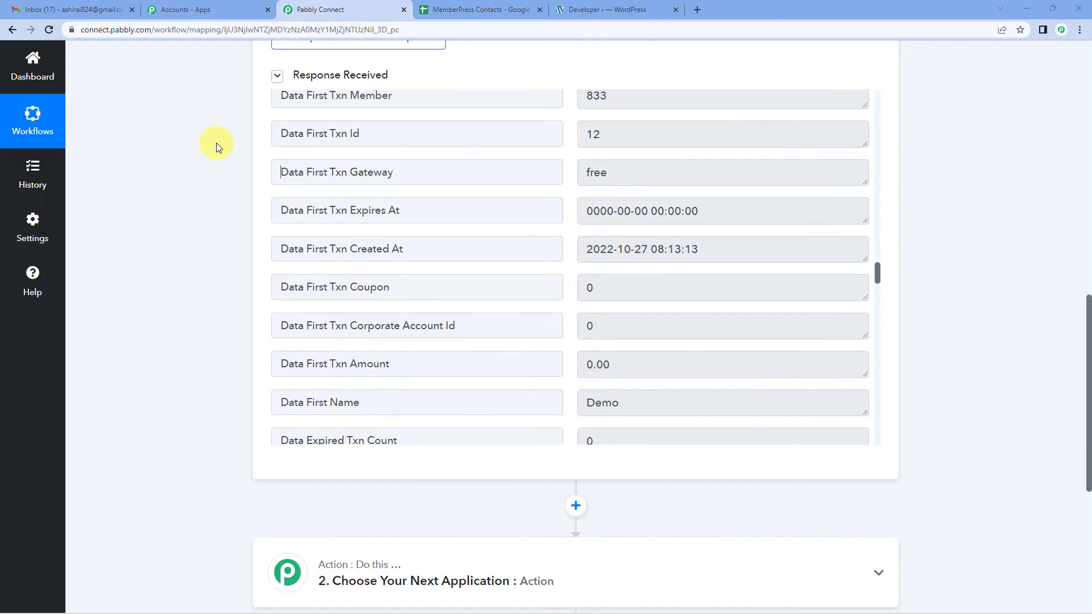
scroll(597, 245, "down", 2)
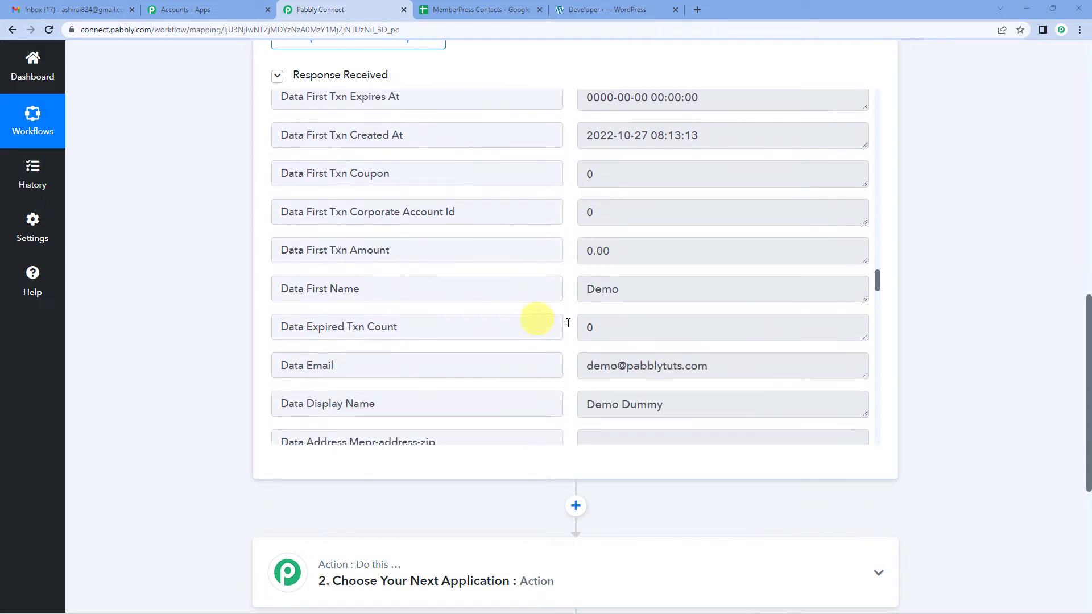
scroll(599, 287, "down", 2)
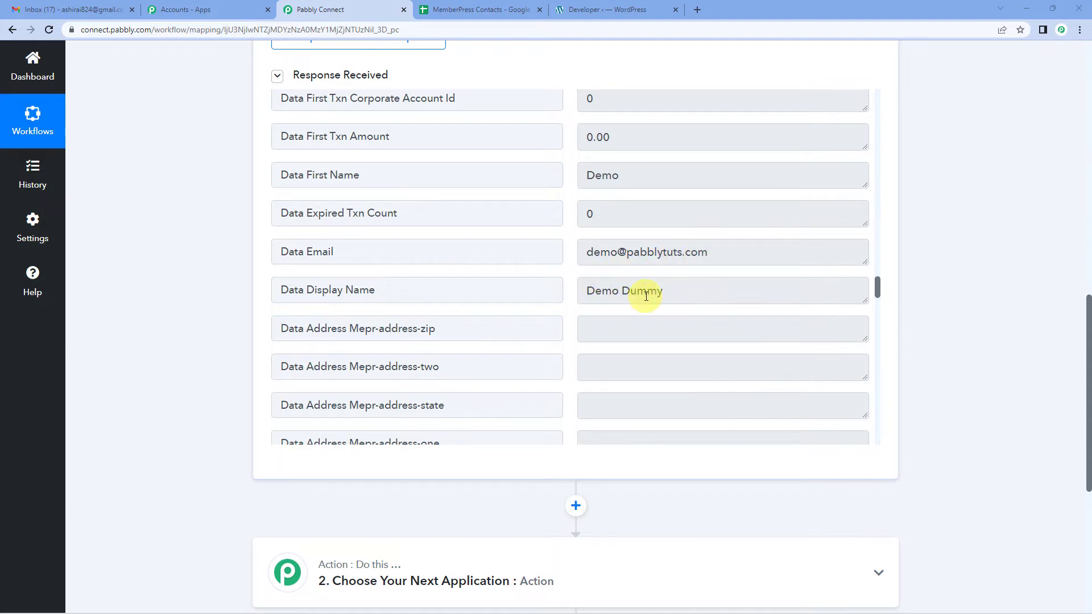
Step: Check the active membership's pricing title in the webhook response, and return to the start of the response data
scroll(646, 296, "down", 15)
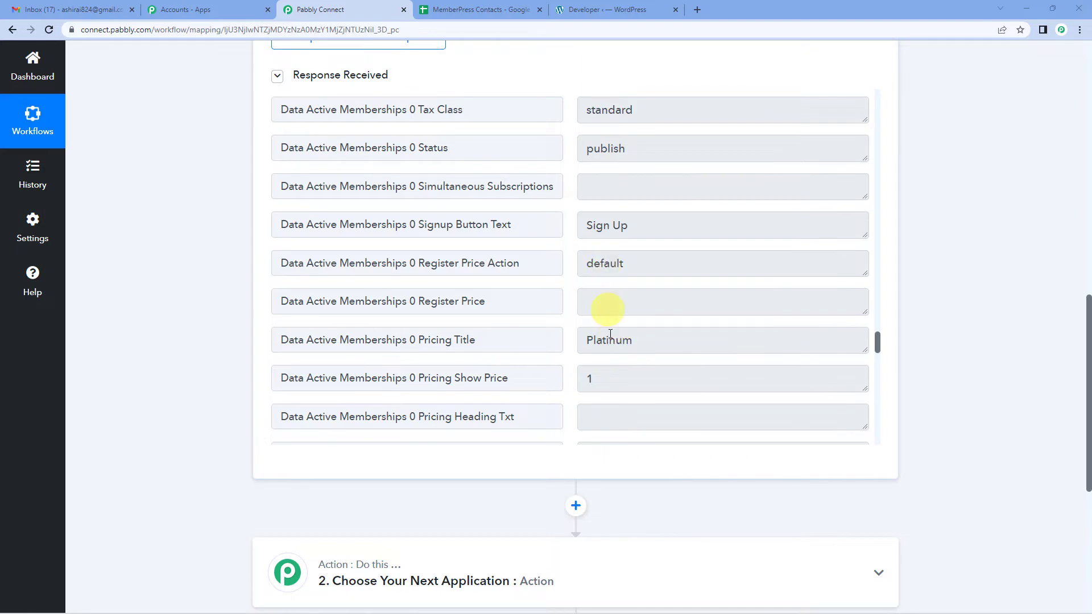
scroll(599, 344, "up", 2)
scroll(599, 415, "down", 2)
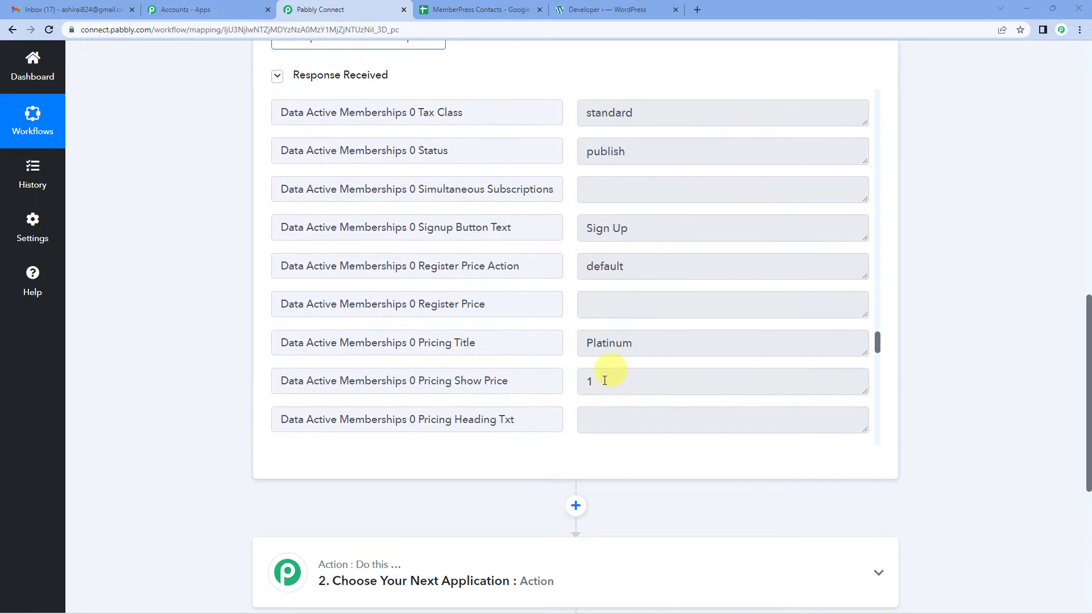
scroll(608, 341, "up", 12)
scroll(613, 340, "up", 12)
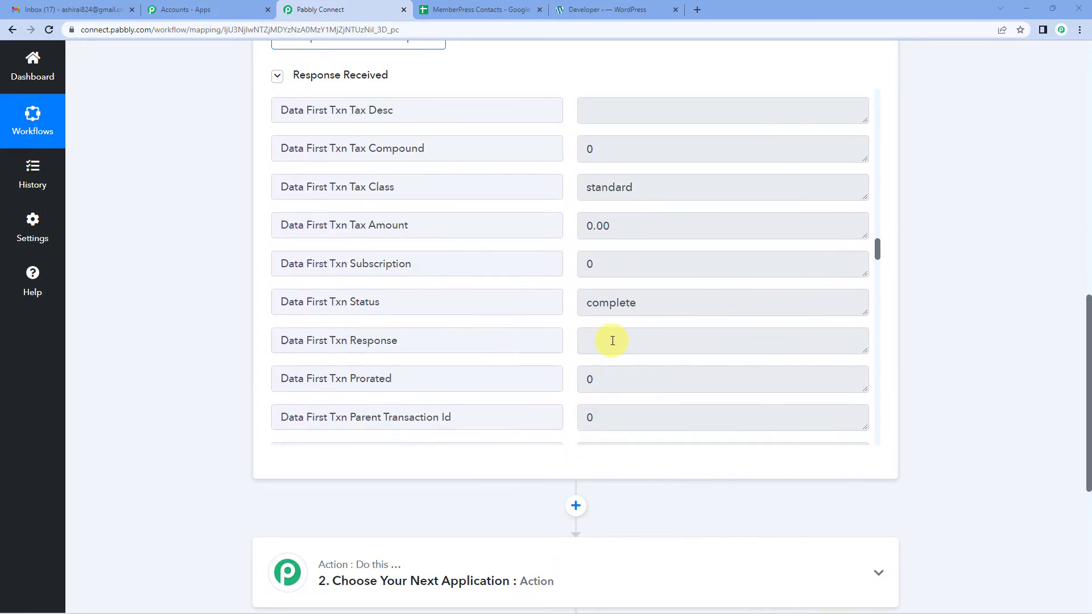
scroll(611, 339, "up", 15)
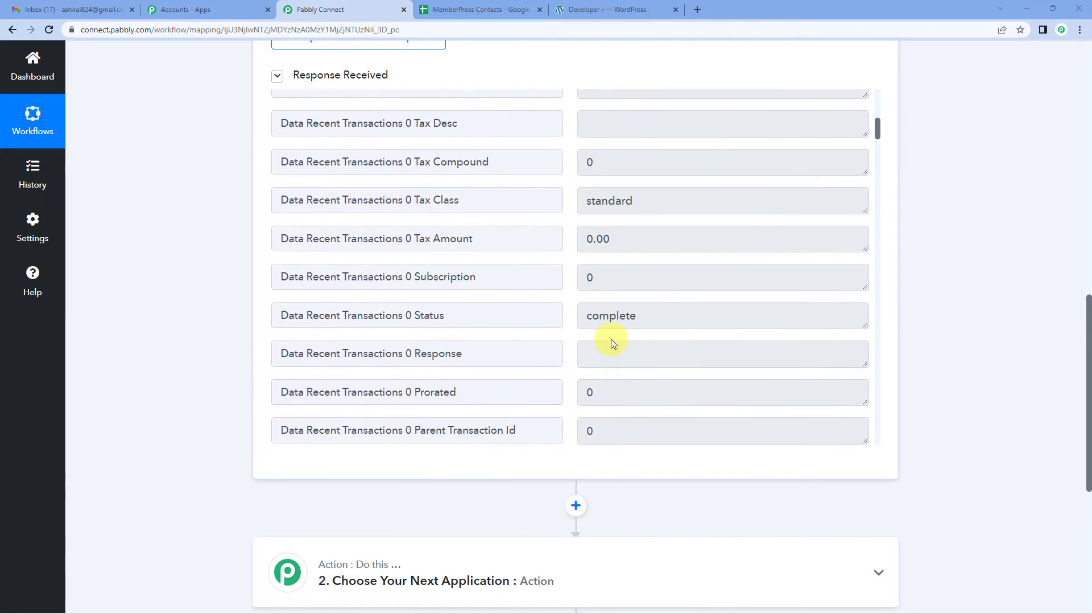
scroll(609, 319, "down", 4)
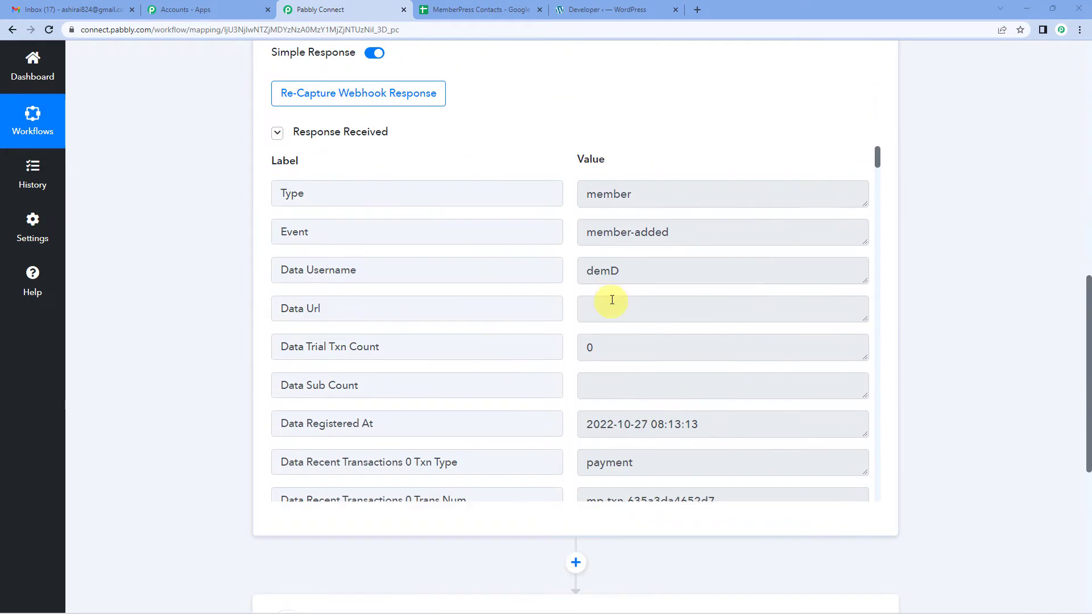
Step: Choose Google Sheets as the app for the workflow's second, action step
scroll(607, 299, "down", 2)
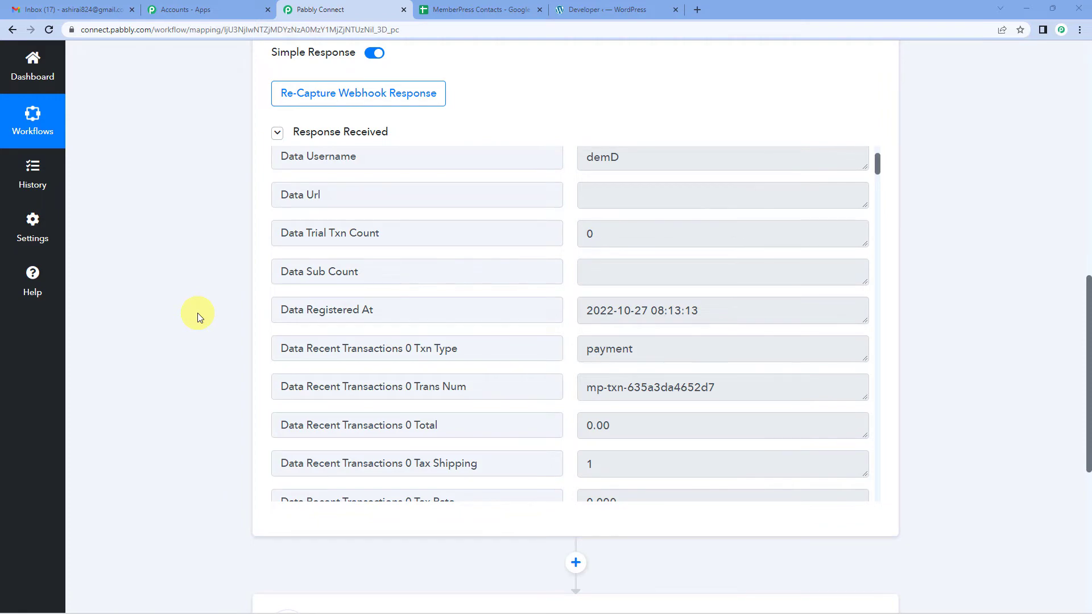
scroll(196, 313, "up", 8)
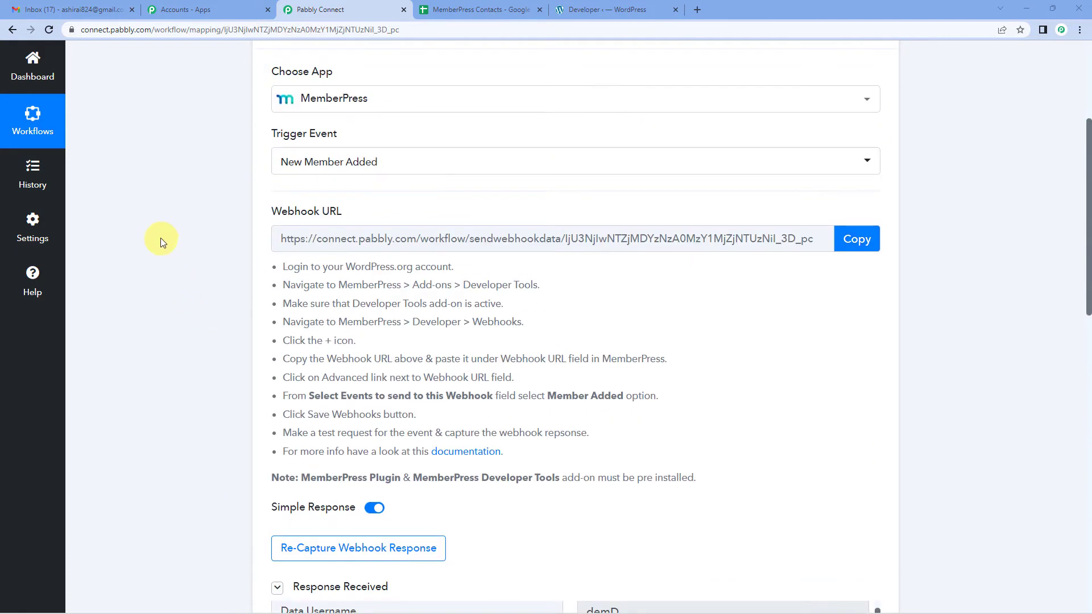
scroll(160, 237, "down", 13)
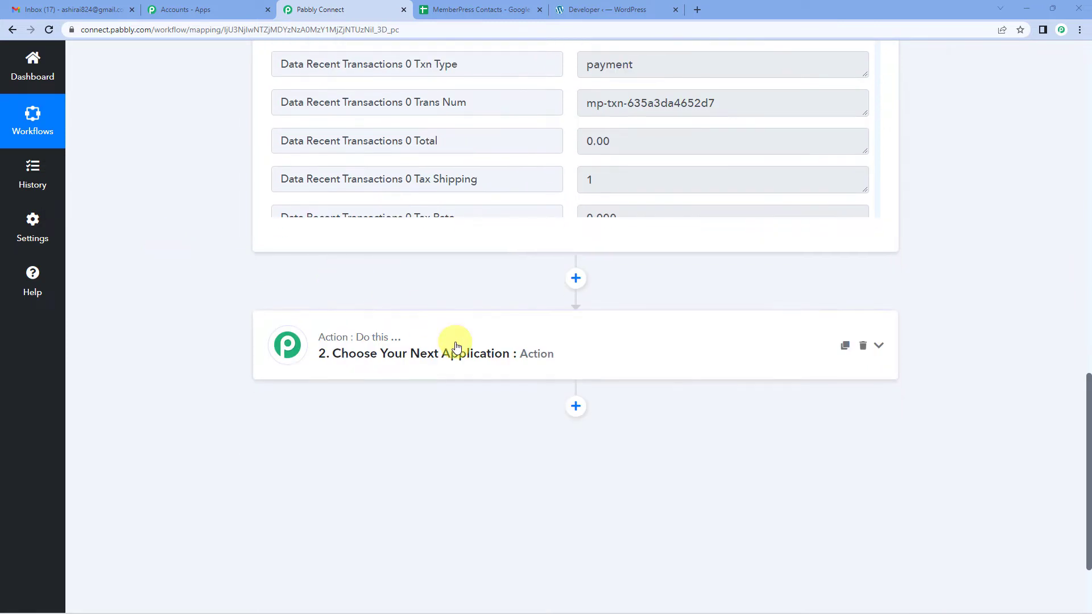
left_click(454, 346)
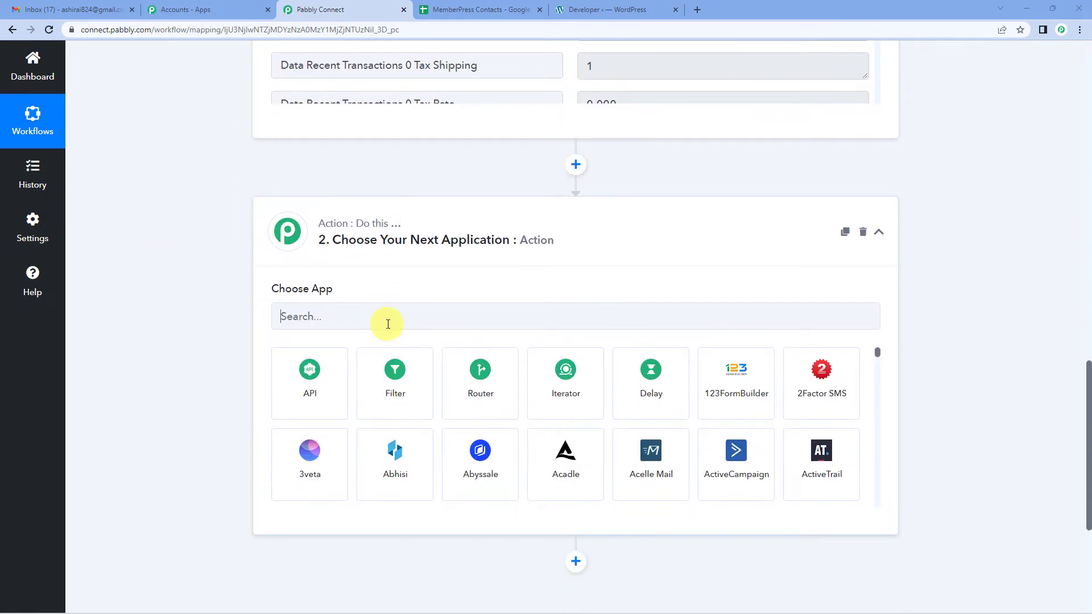
left_click(387, 324)
type("google")
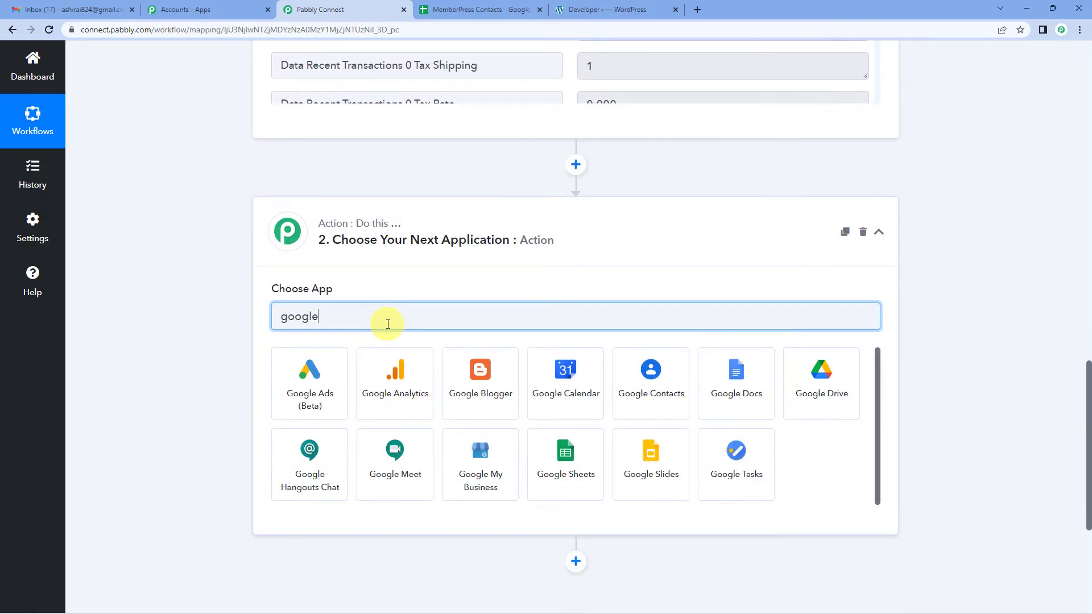
type(" sg")
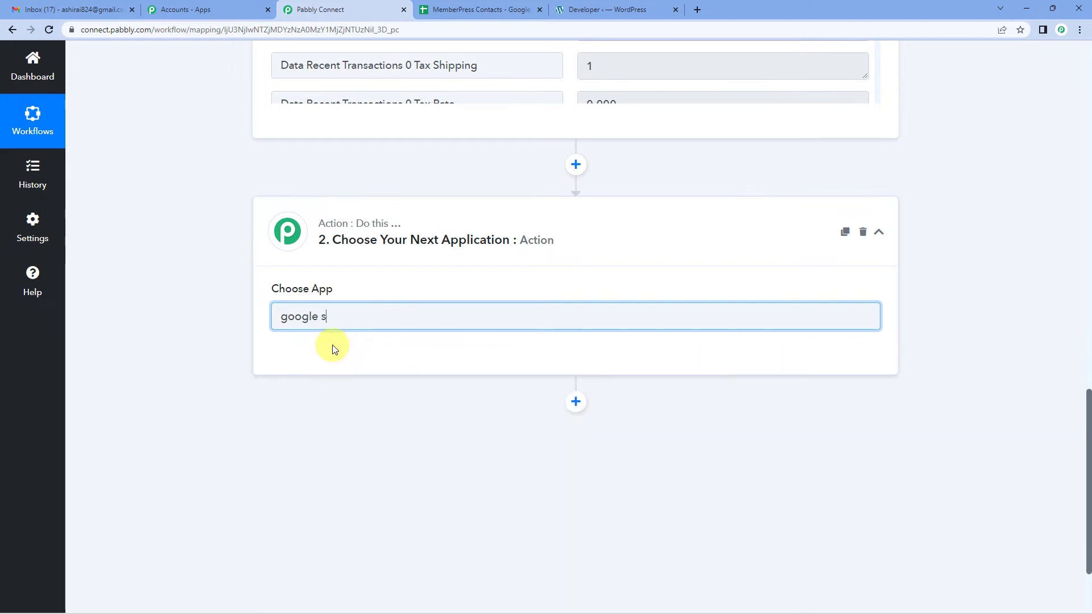
type("h")
left_click(331, 362)
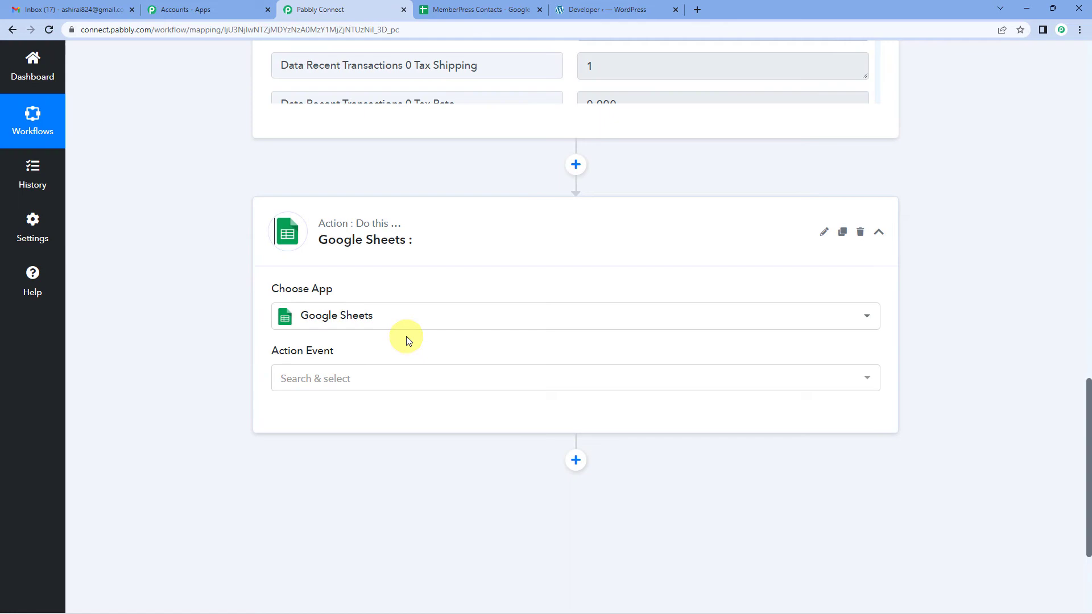
Step: Set the Google Sheets action event to Add New Row and check it against the MemberPress trigger event
left_click(340, 378)
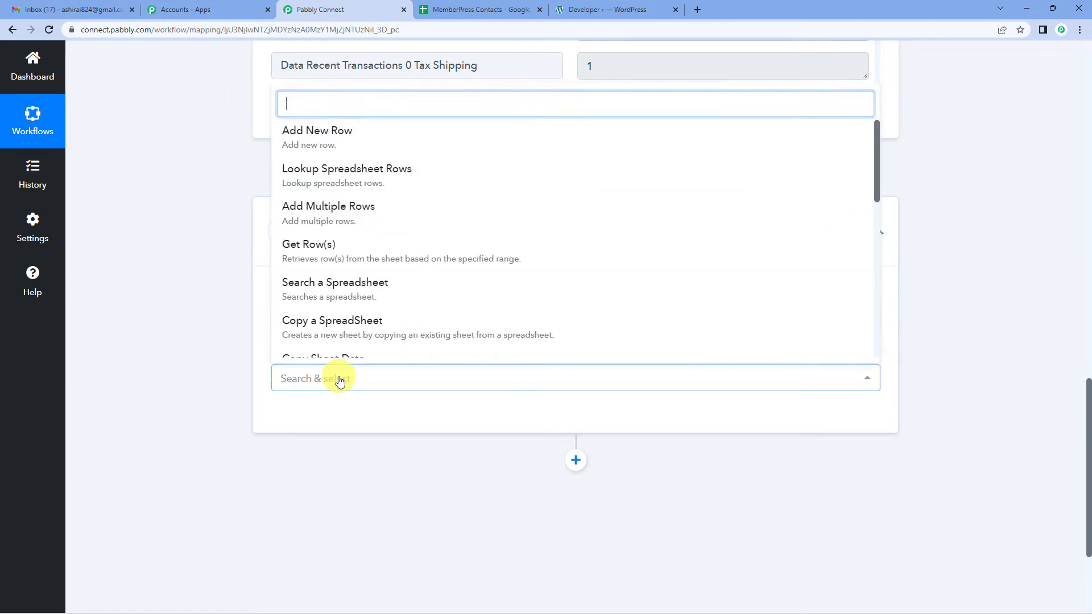
left_click(321, 133)
scroll(202, 336, "up", 10)
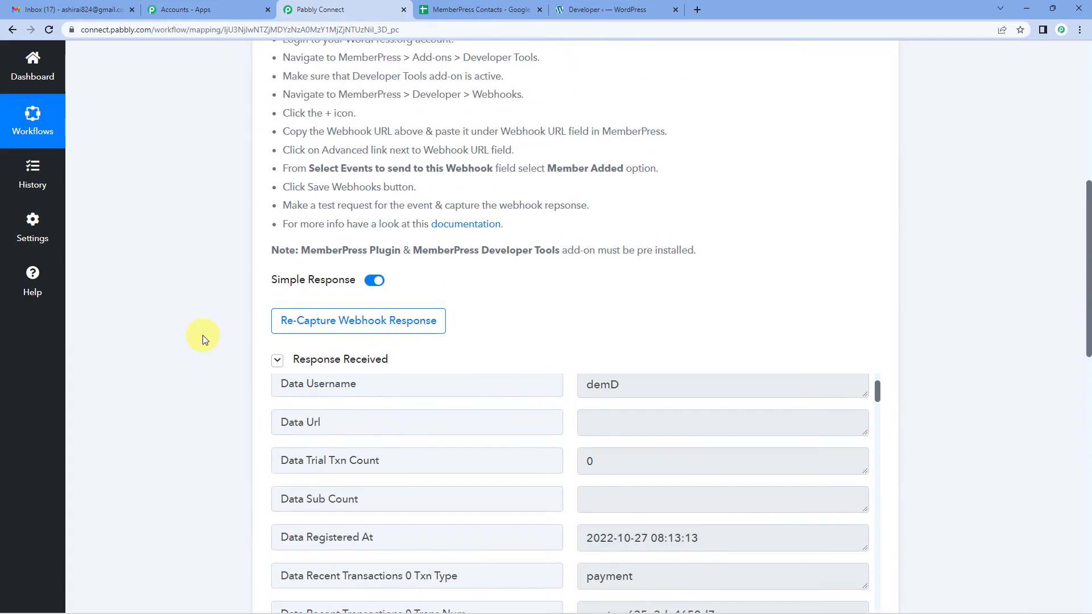
scroll(203, 335, "up", 4)
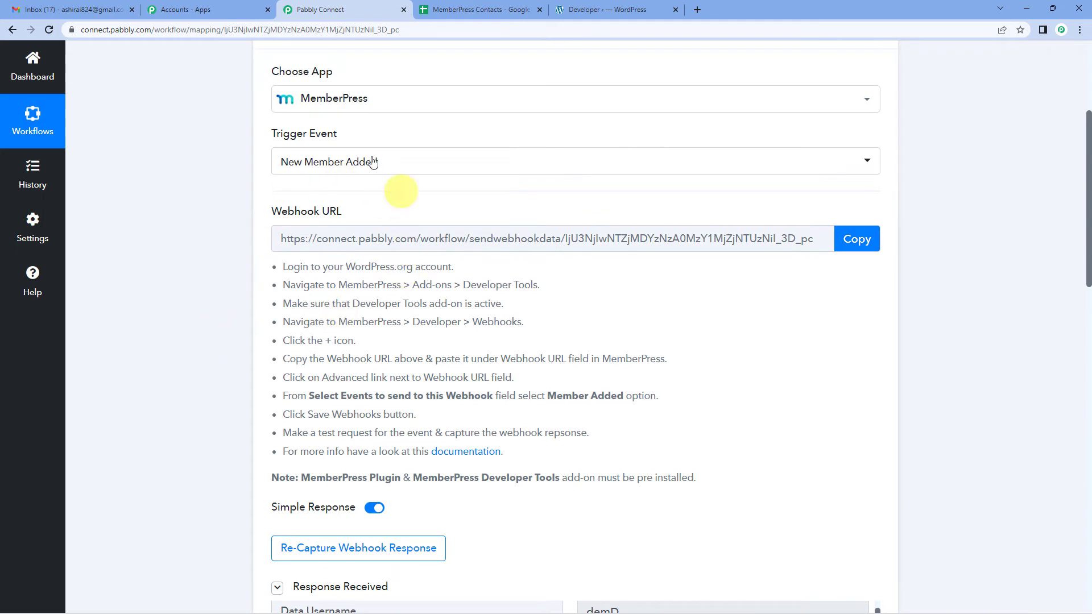
scroll(203, 369, "down", 10)
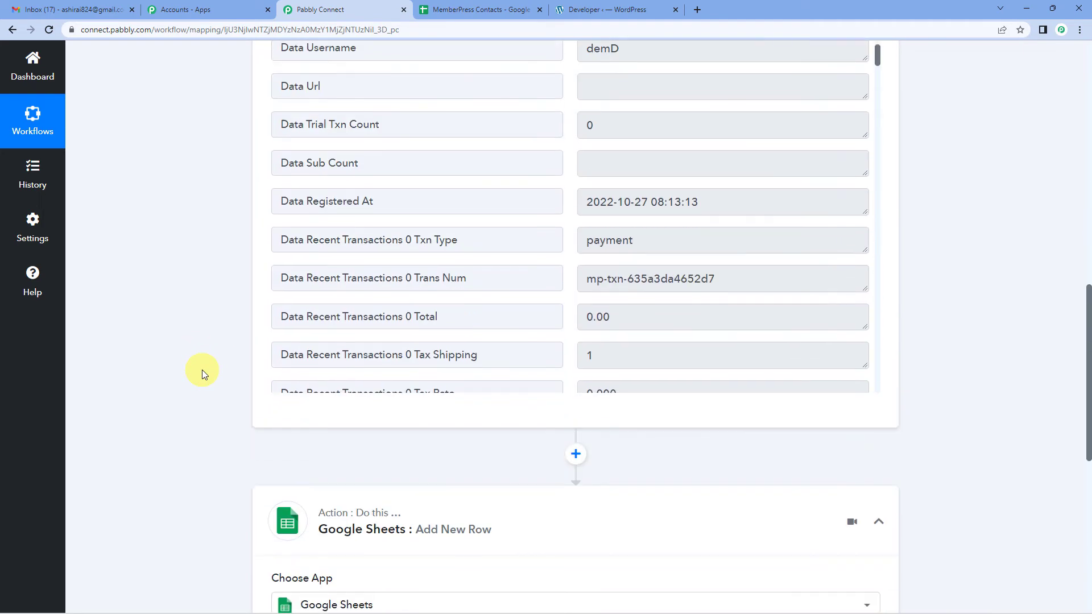
scroll(202, 369, "down", 5)
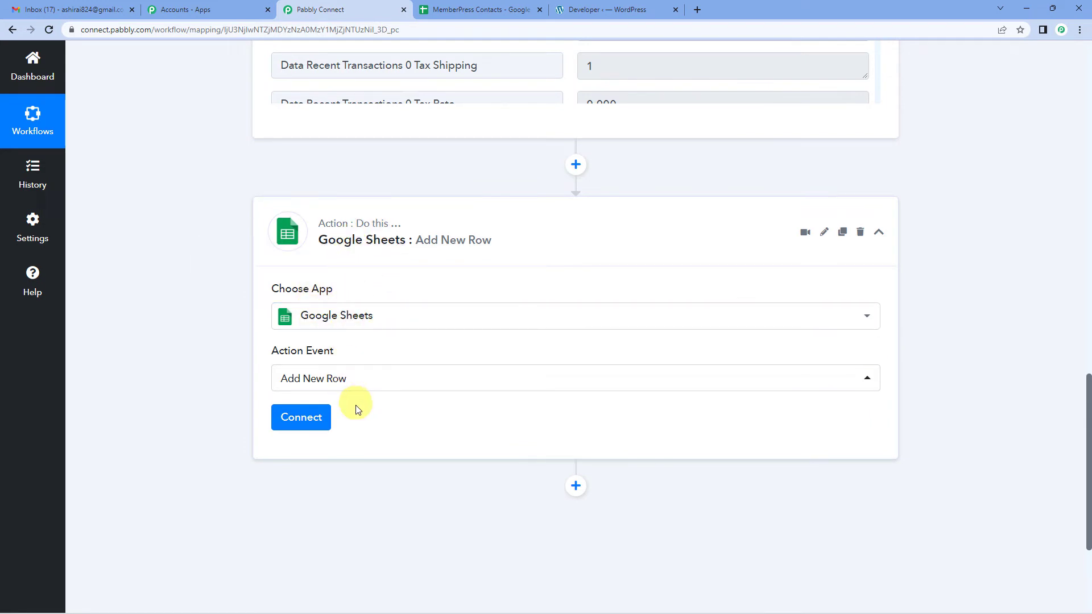
Step: Connect the Google Sheets action through a new connection, authorizing Pabbly Connect Sheets with the Google account
left_click(307, 418)
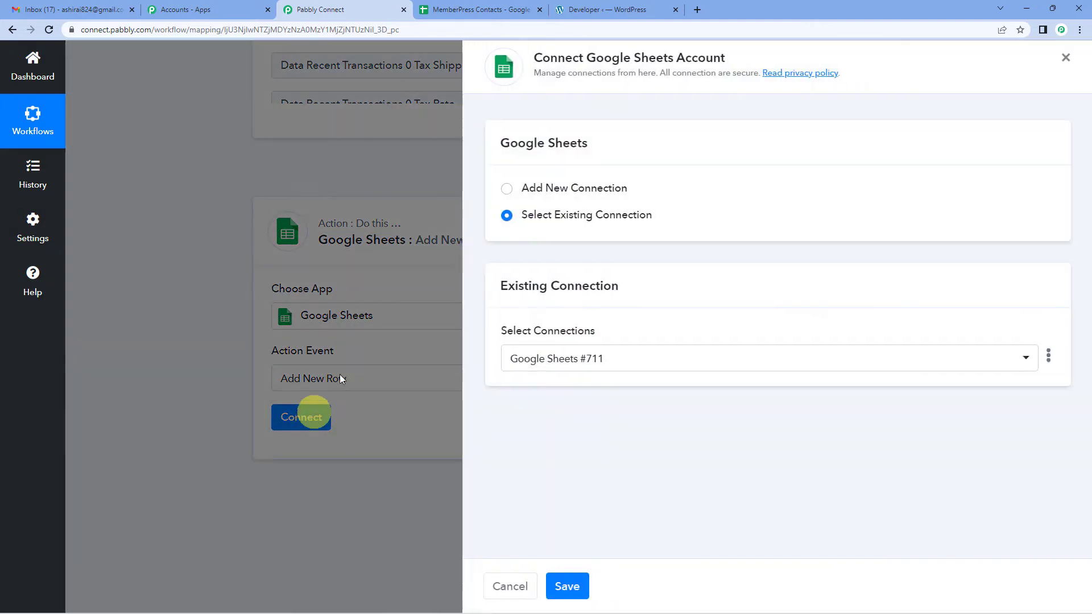
left_click(505, 188)
left_click(542, 344)
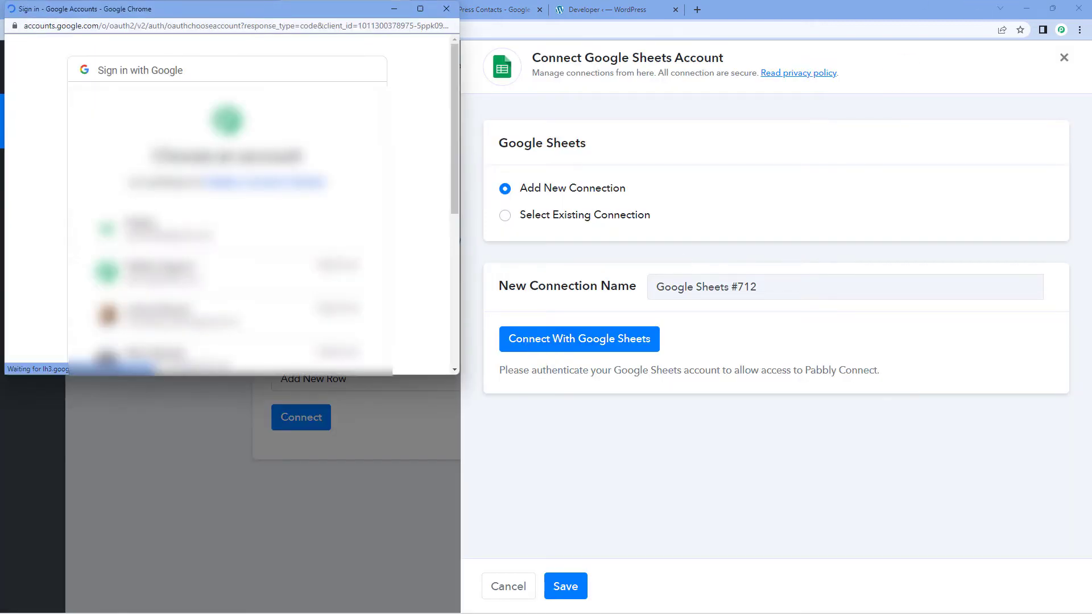
left_click(152, 223)
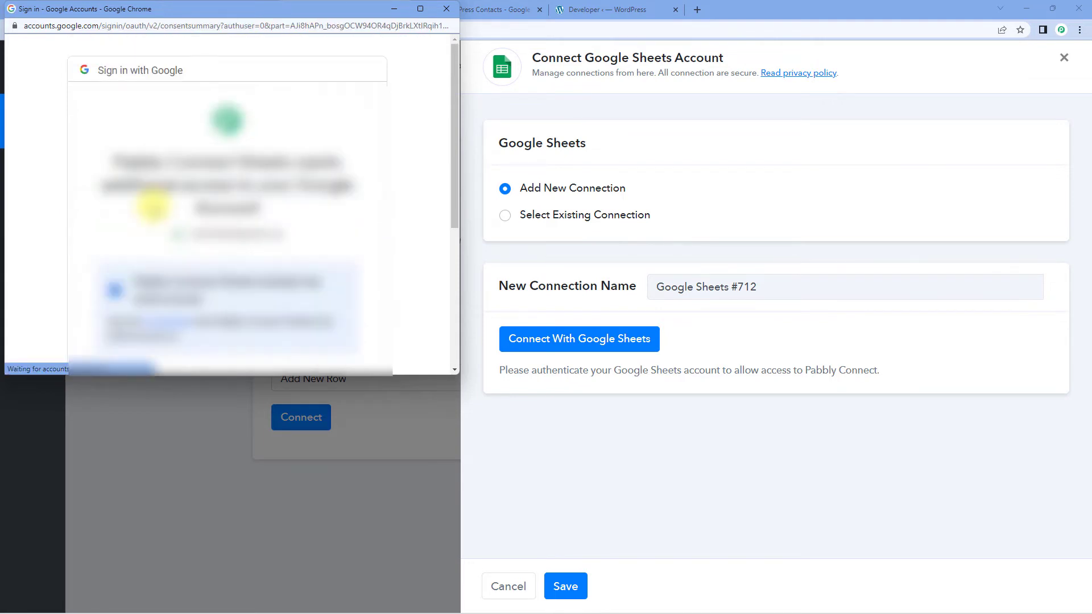
scroll(153, 208, "down", 5)
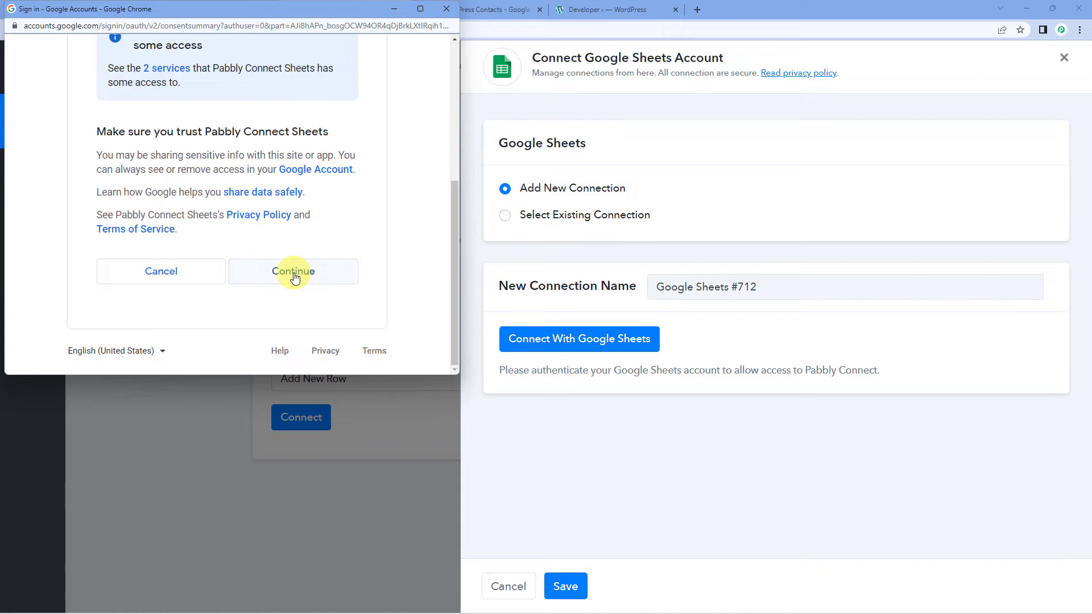
left_click(294, 274)
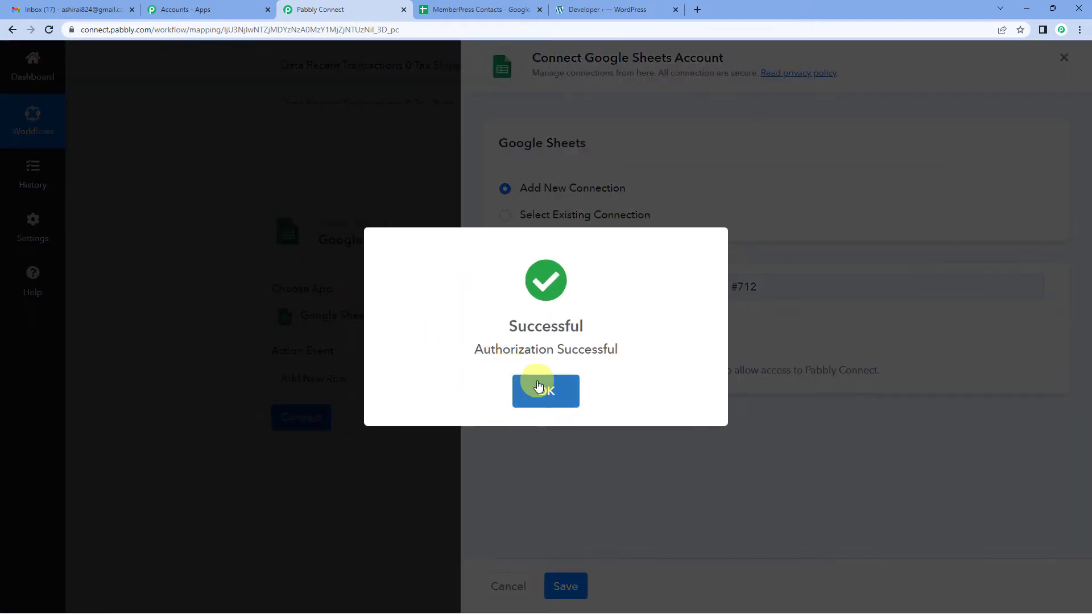
left_click(537, 385)
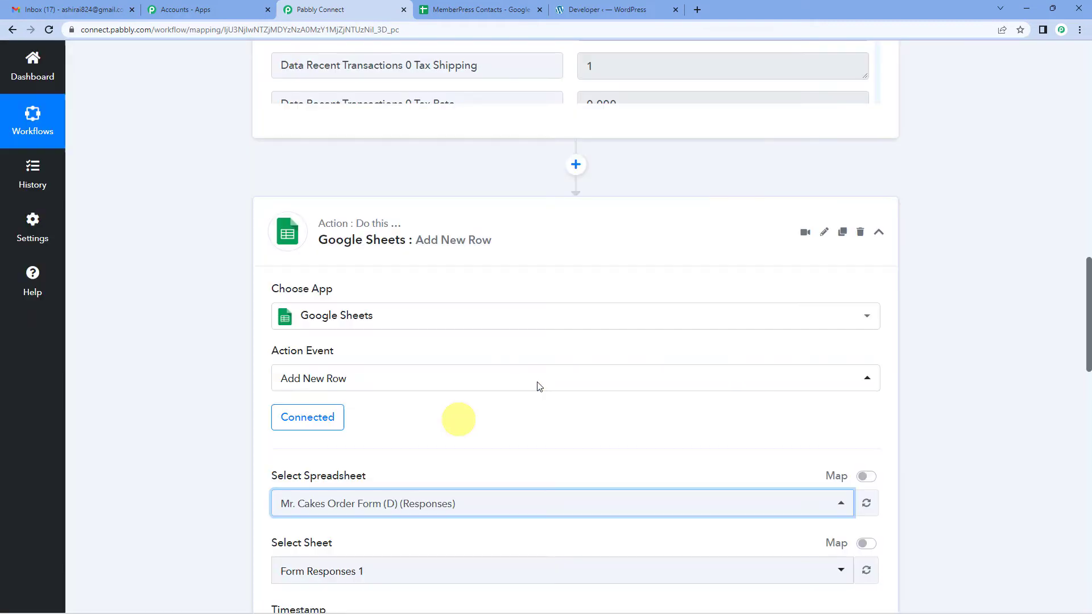
Step: Select the MemberPress Contacts spreadsheet as the destination for the new row
scroll(485, 347, "down", 2)
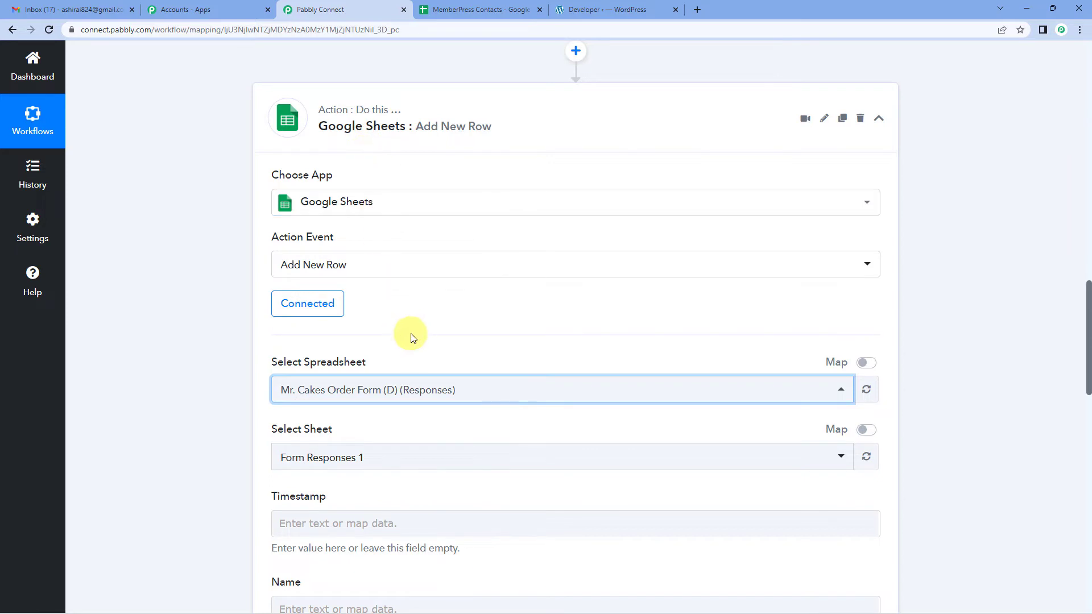
scroll(417, 336, "down", 1)
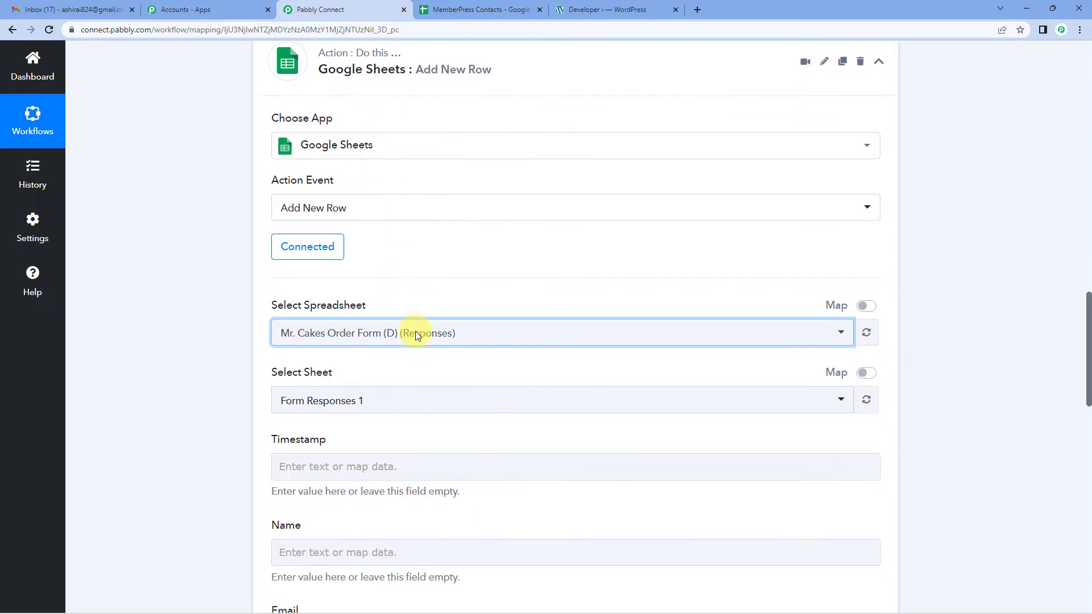
left_click(377, 342)
scroll(378, 316, "down", 1)
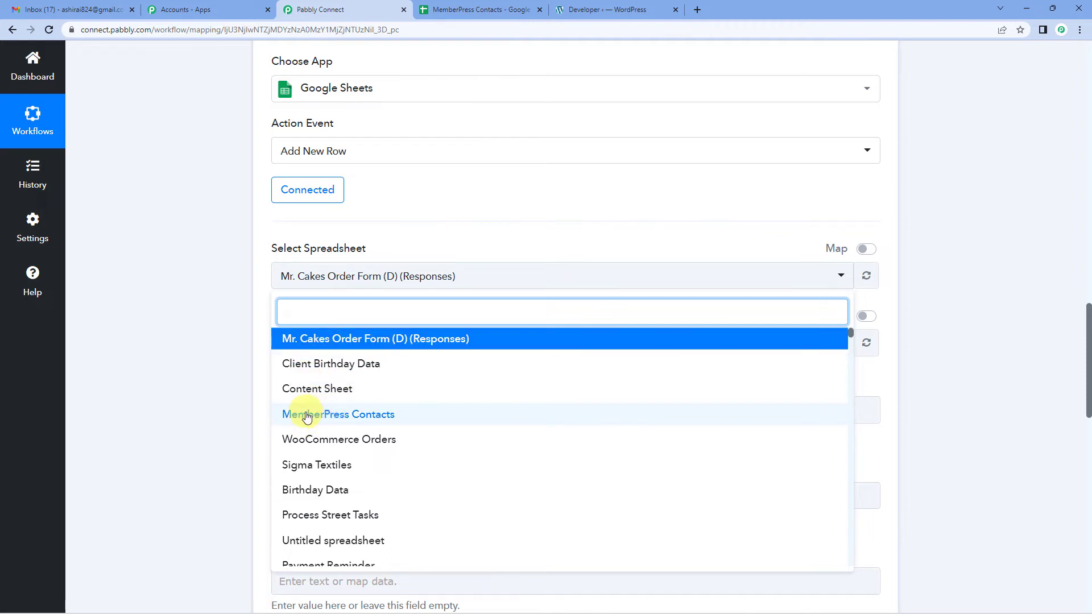
left_click(356, 422)
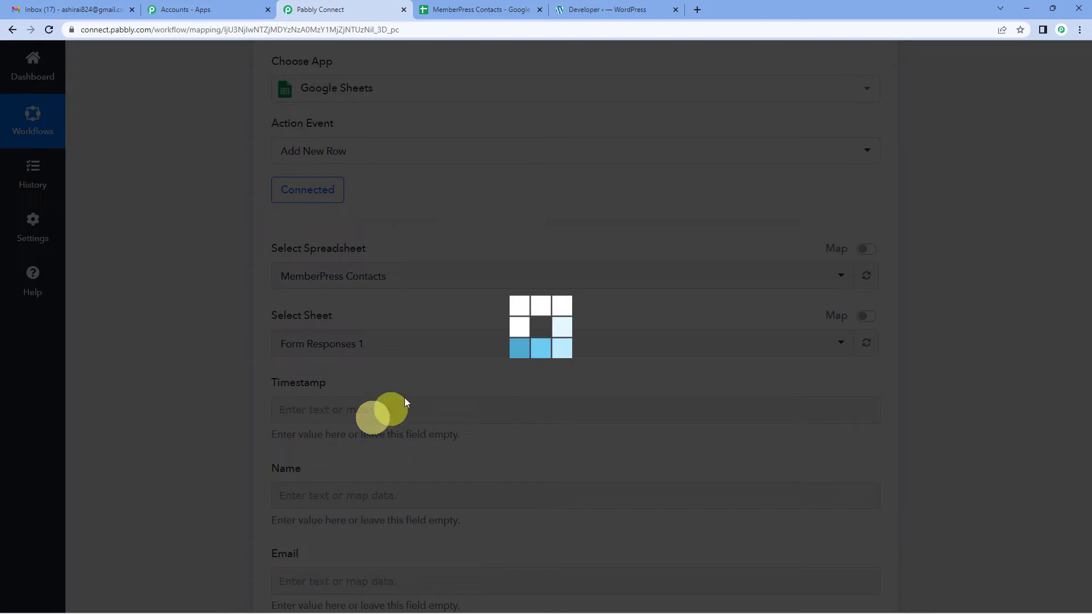
Step: Check the column headers in the MemberPress Contacts sheet, then compare them with the action's fields in Pabbly Connect
left_click(522, 9)
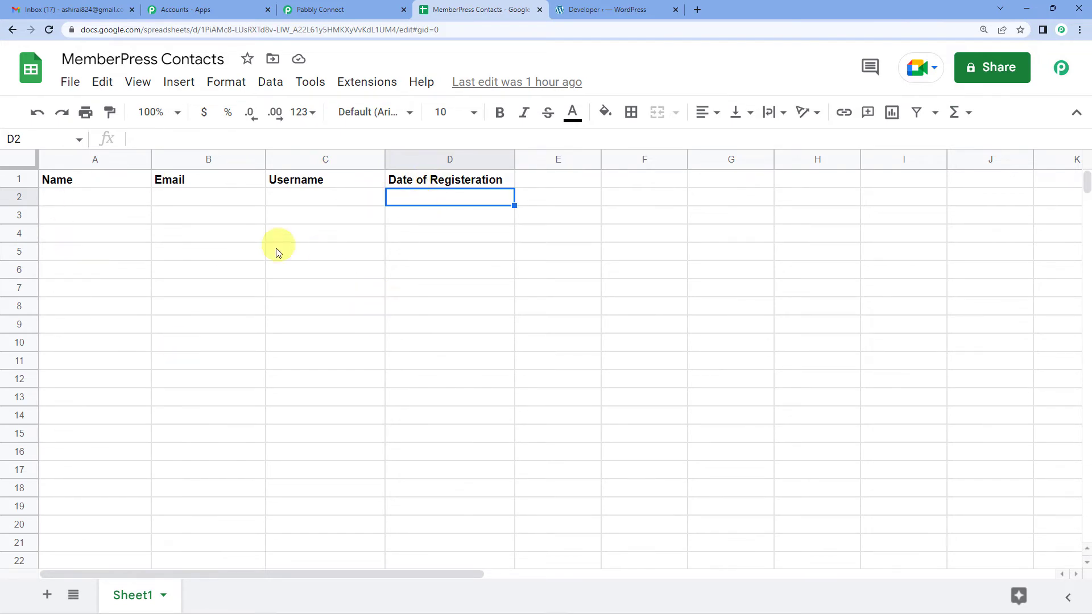
left_click(354, 7)
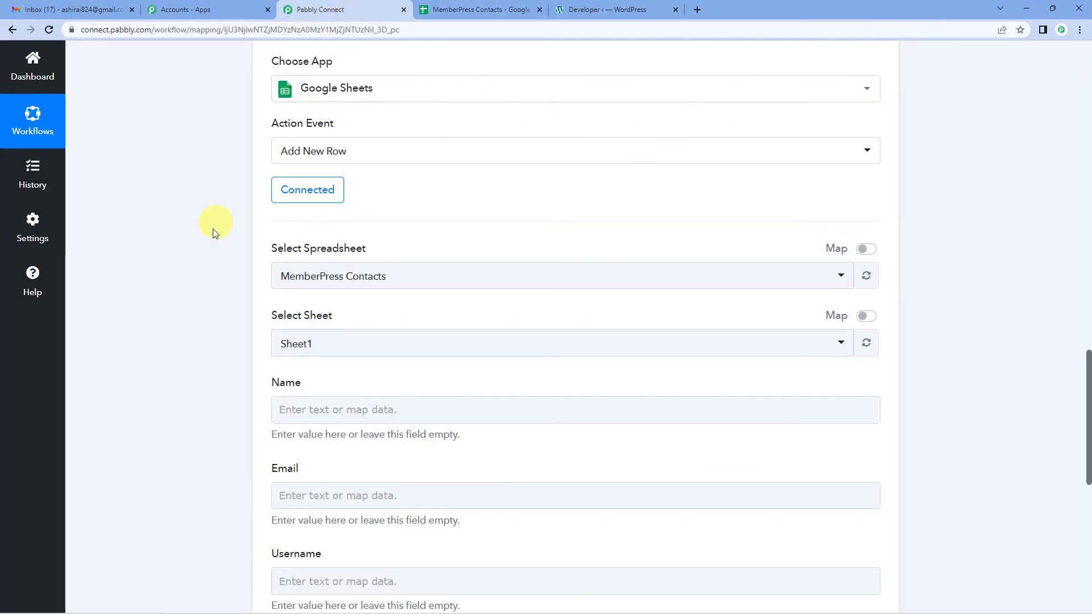
scroll(213, 244, "down", 4)
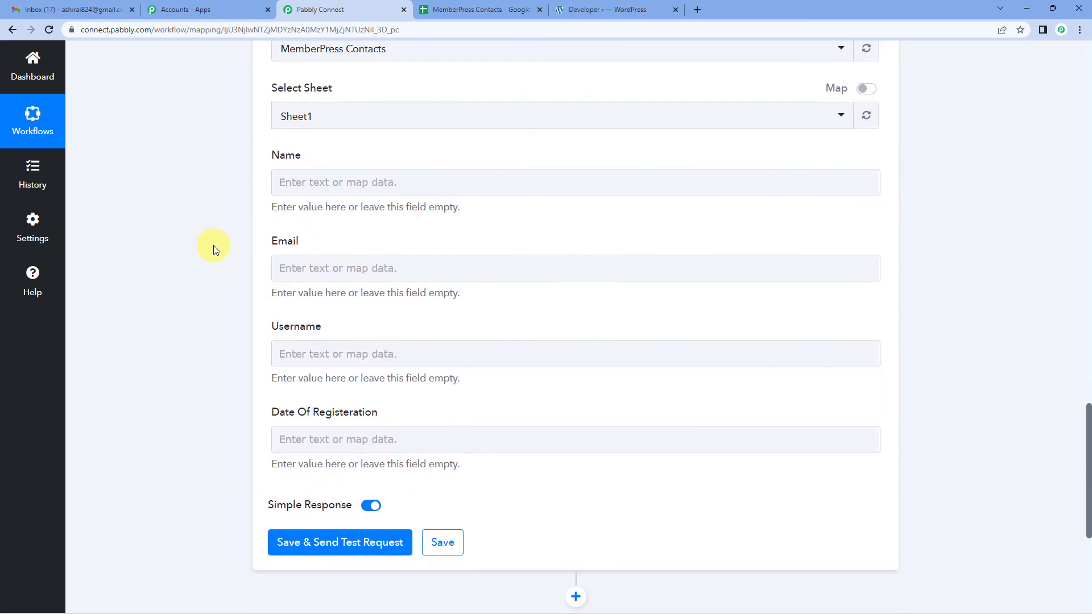
Step: Browse the MemberPress data available for mapping to the Name field, search it for "name", and close the list without mapping
scroll(340, 235, "up", 1)
left_click(342, 239)
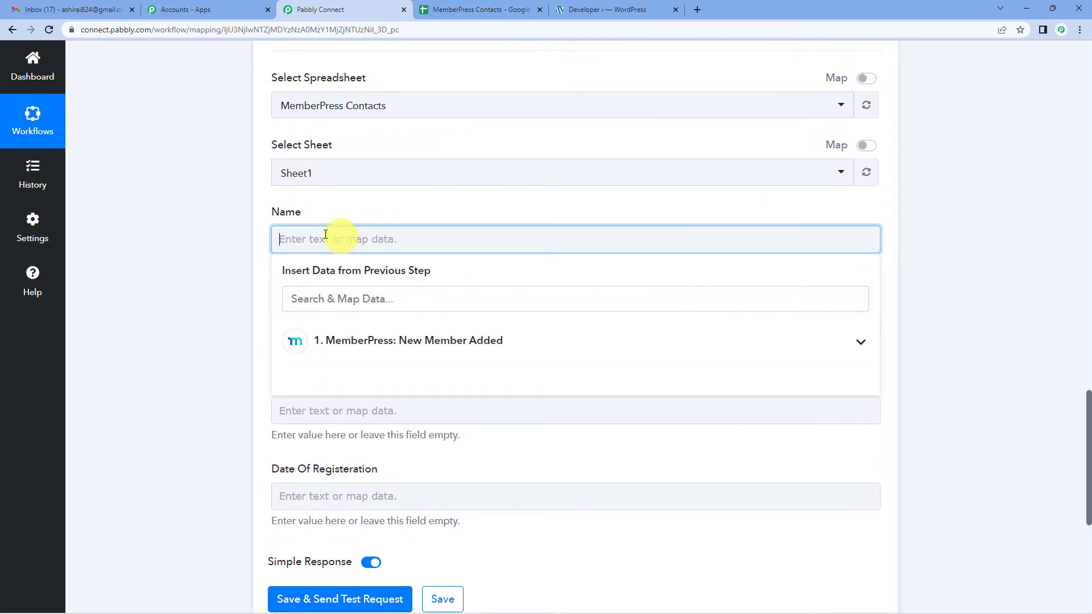
left_click(371, 345)
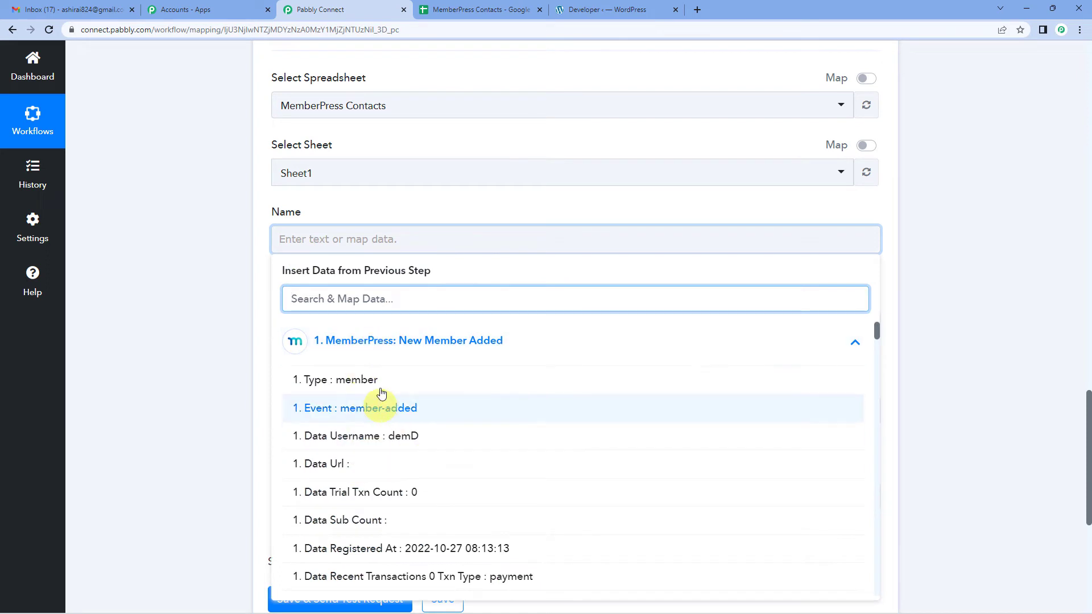
type("name")
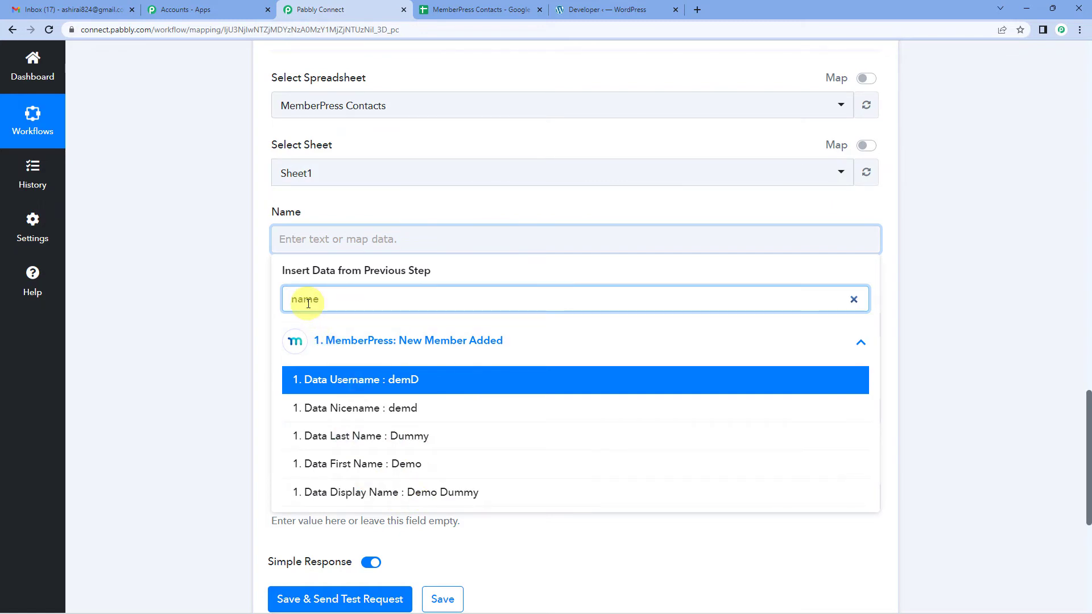
key("BackSpace")
scroll(361, 417, "down", 2)
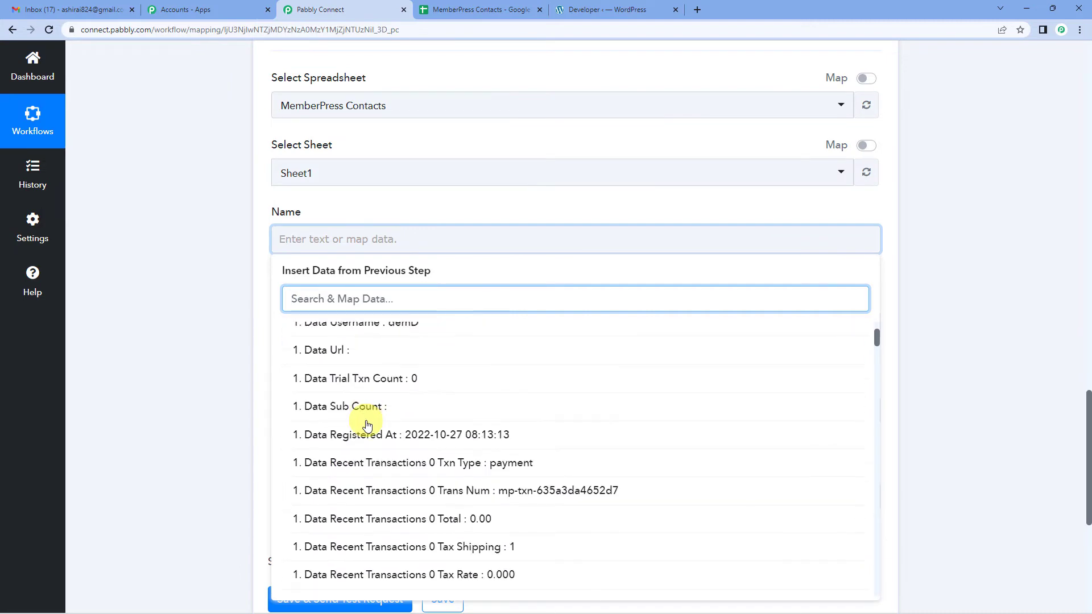
scroll(364, 421, "up", 2)
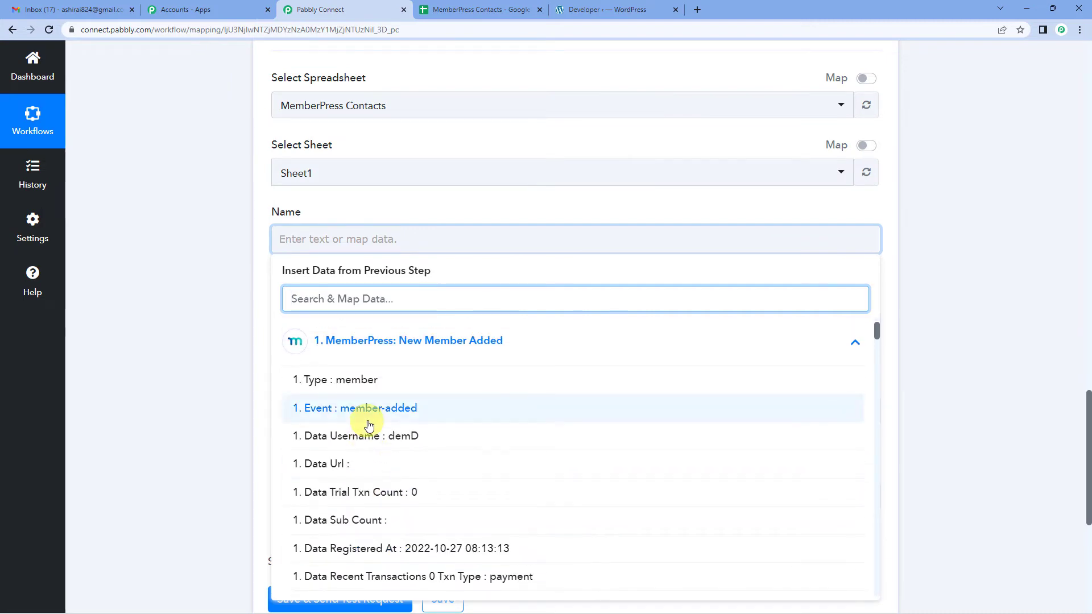
left_click(377, 344)
left_click(230, 391)
Step: Review the MemberPress trigger setup and its captured response data, and return to the Google Sheets action
scroll(230, 391, "up", 15)
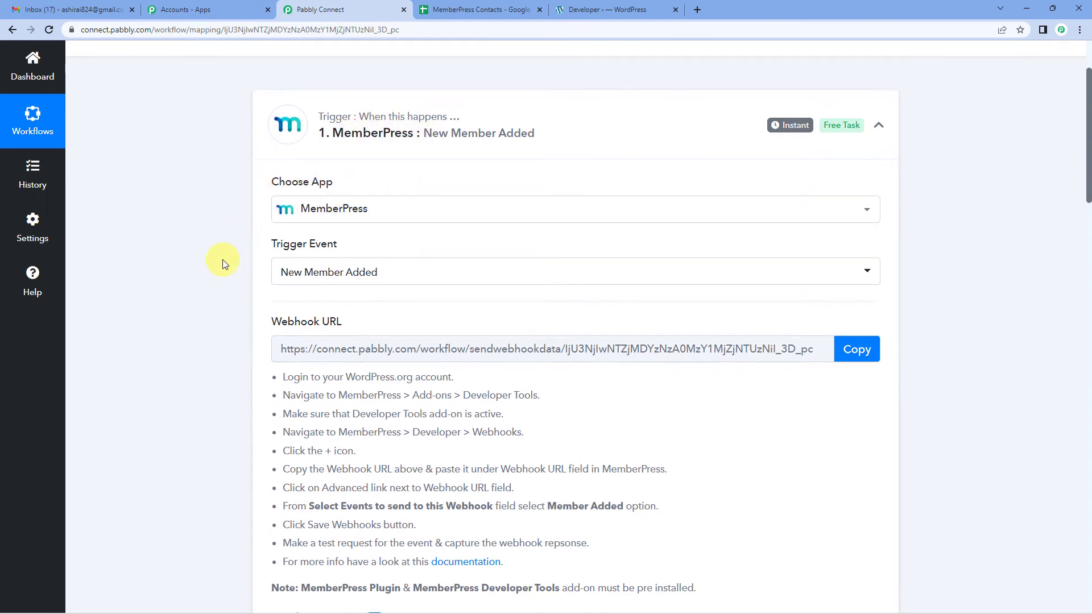
scroll(223, 262, "down", 2)
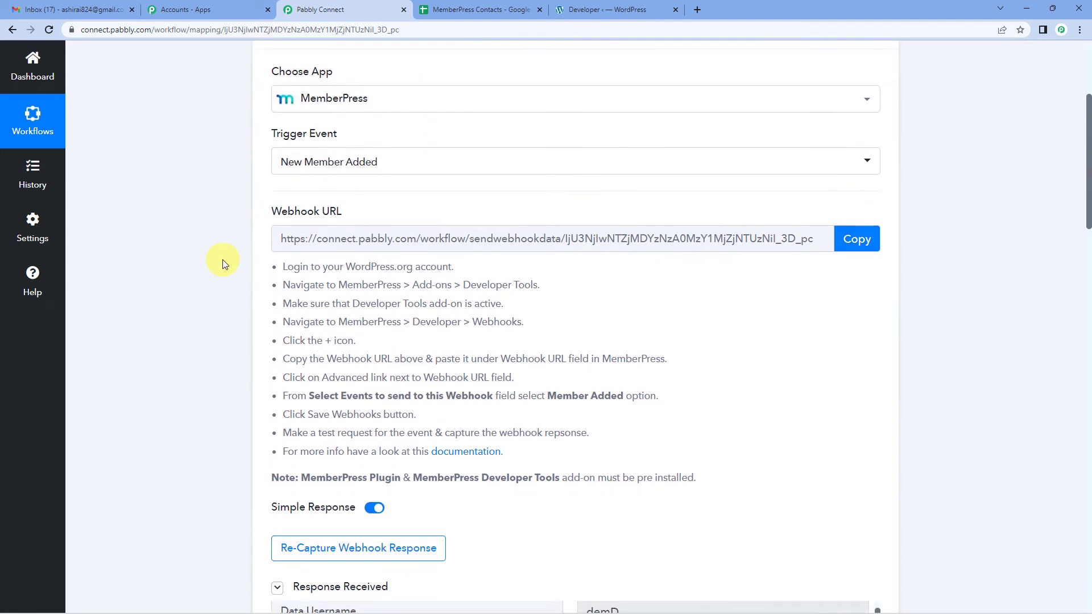
scroll(228, 268, "down", 7)
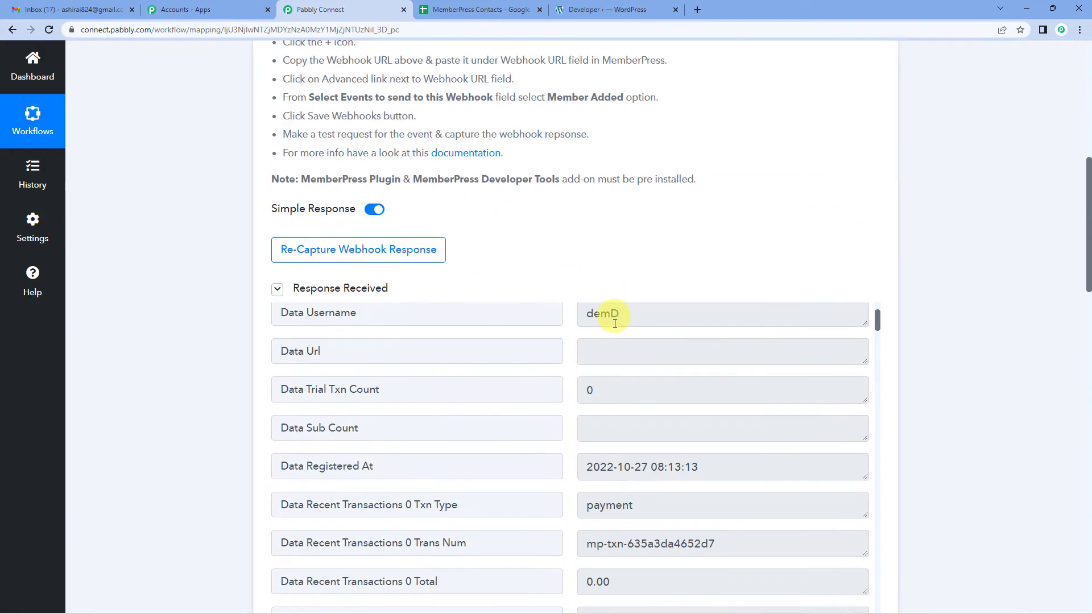
scroll(563, 290, "down", 3)
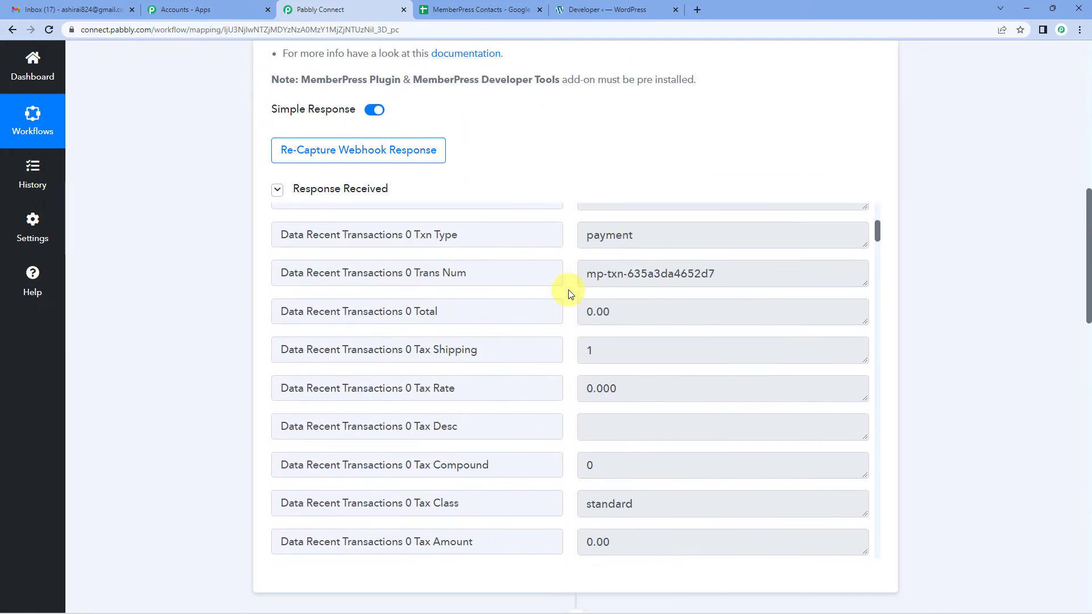
scroll(244, 329, "down", 4)
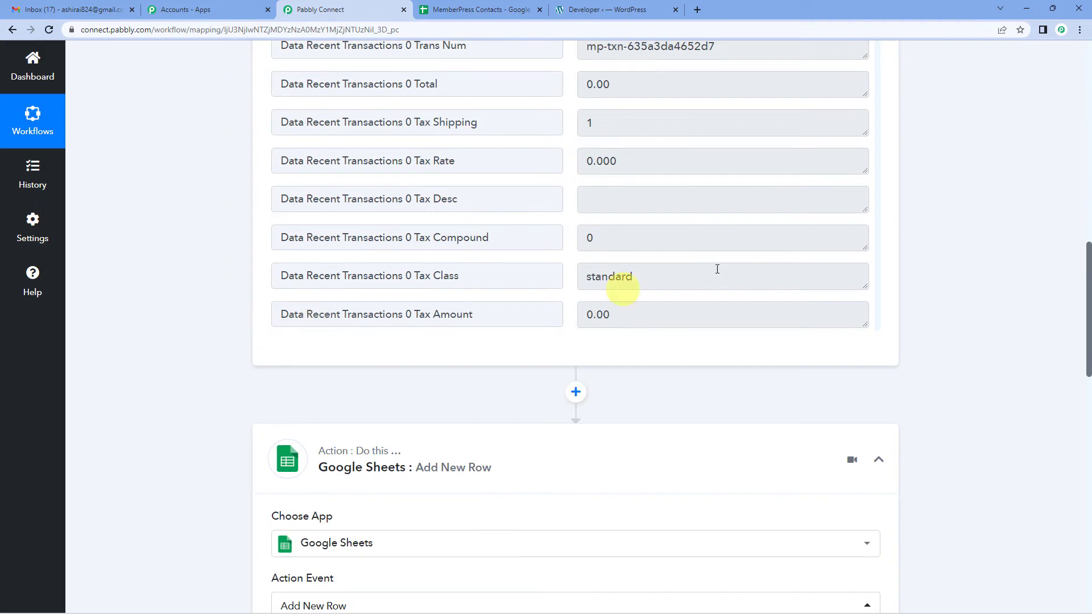
Step: Find the MemberPress data matching "name" and map Data Display Name to the Name field of the Google Sheets action
scroll(208, 321, "down", 10)
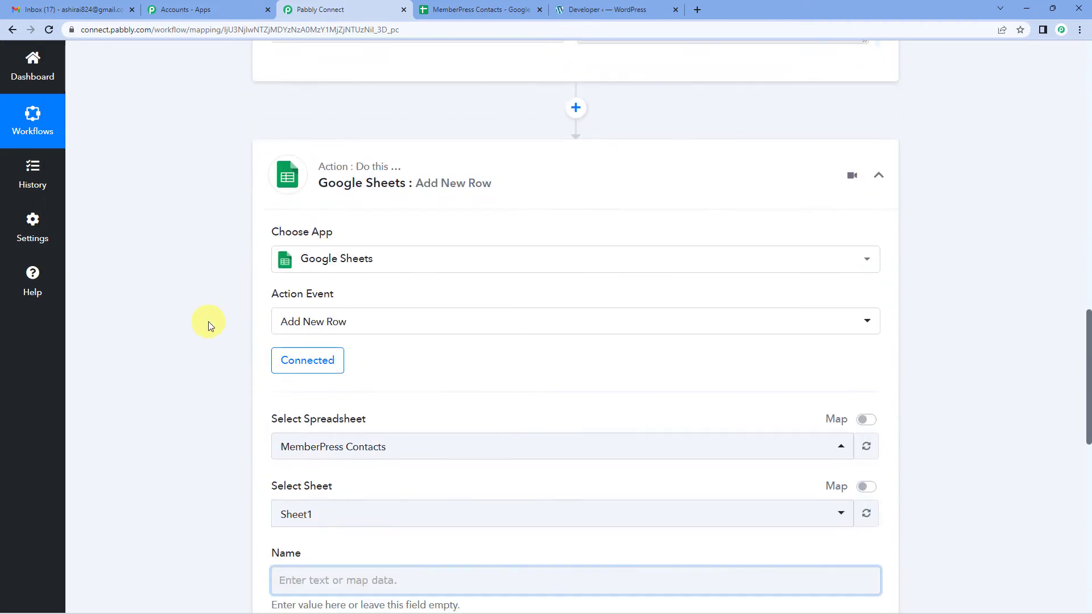
left_click(359, 300)
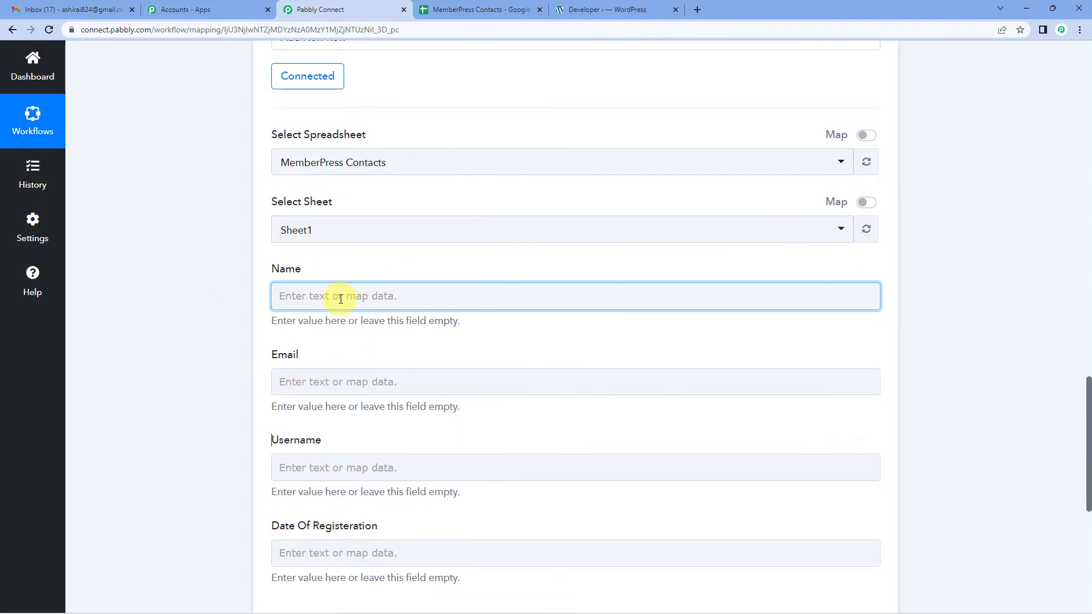
left_click(333, 296)
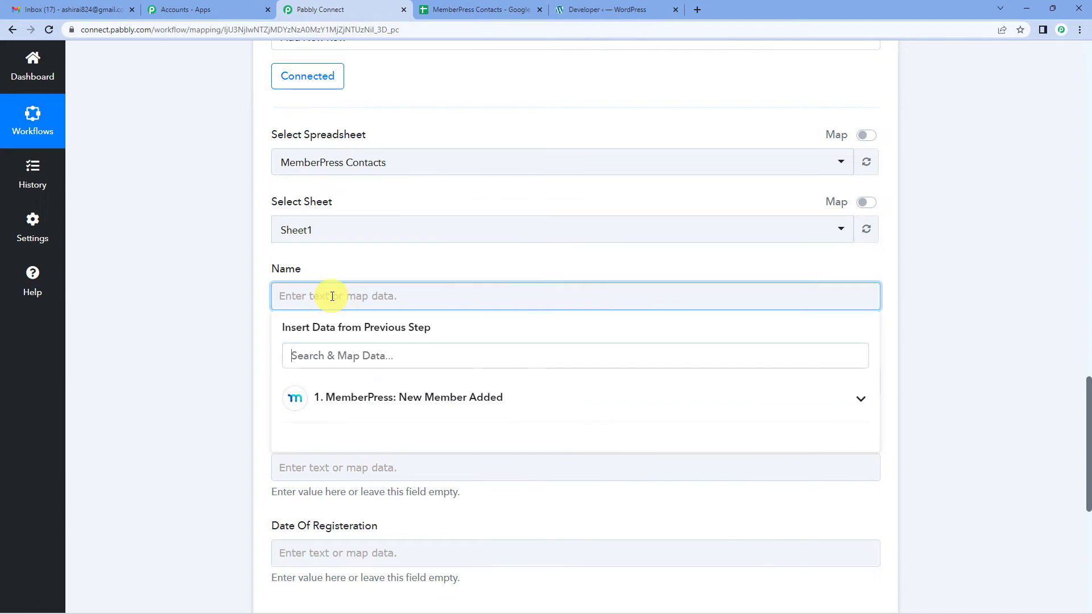
left_click(336, 398)
type("n")
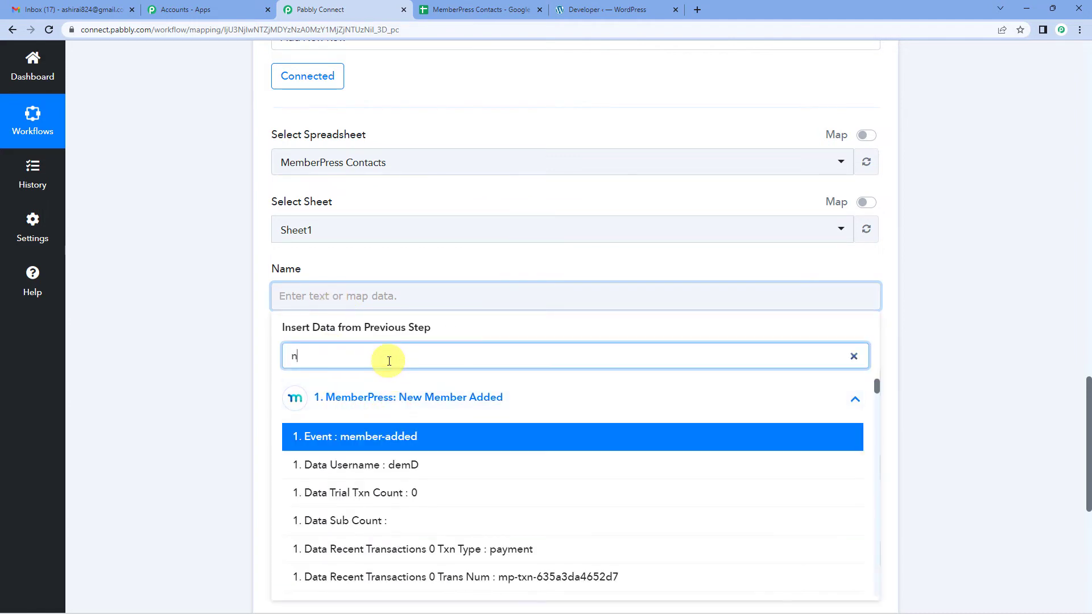
type("am")
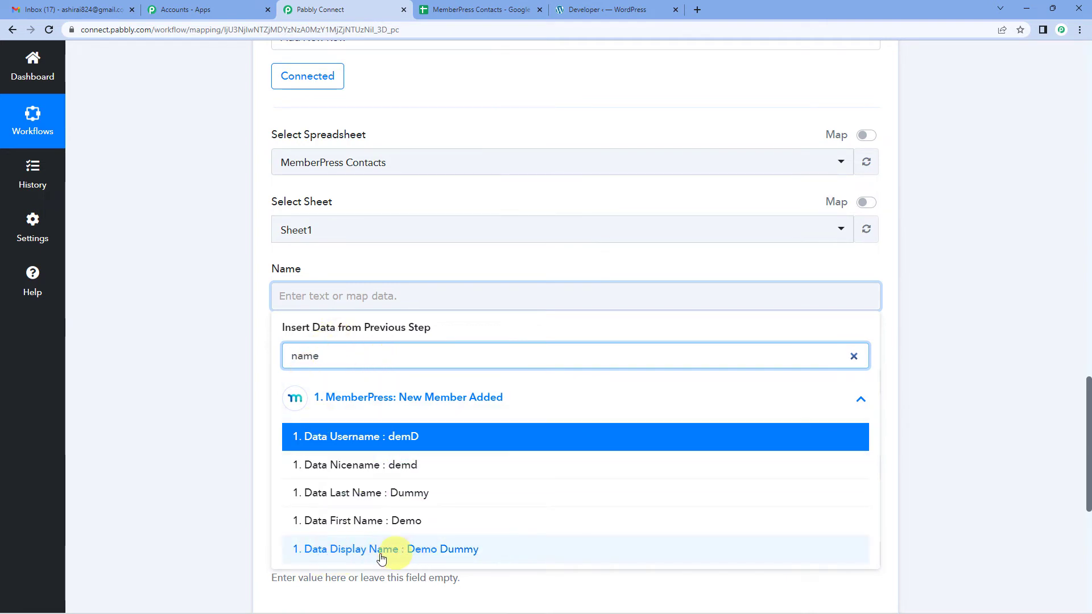
type("e")
left_click(421, 555)
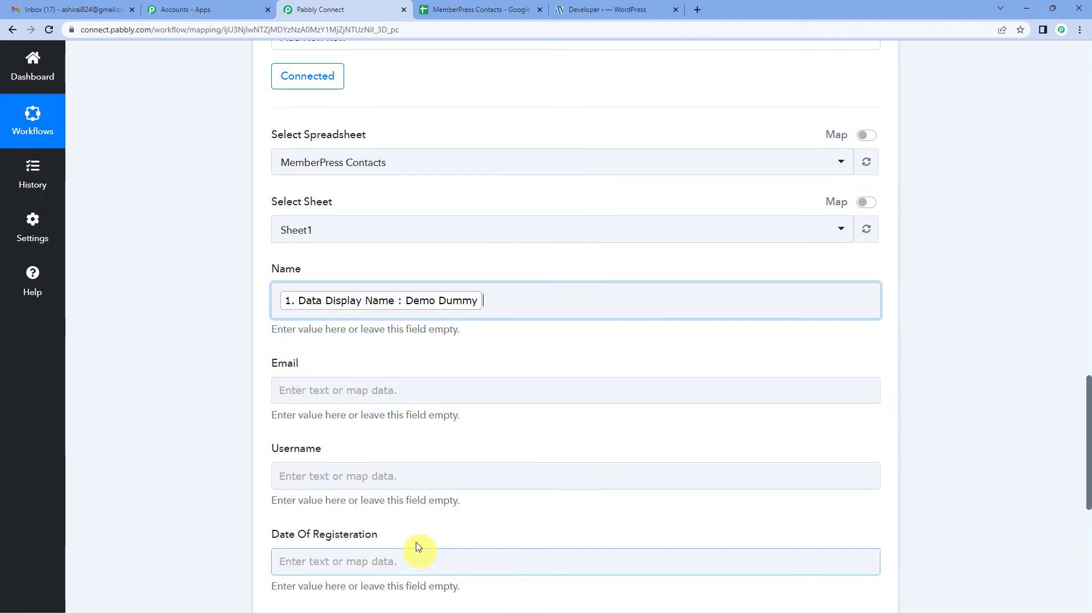
left_click(249, 266)
Step: Find the MemberPress data matching "email" and map Data Email to the Email field
scroll(250, 267, "down", 2)
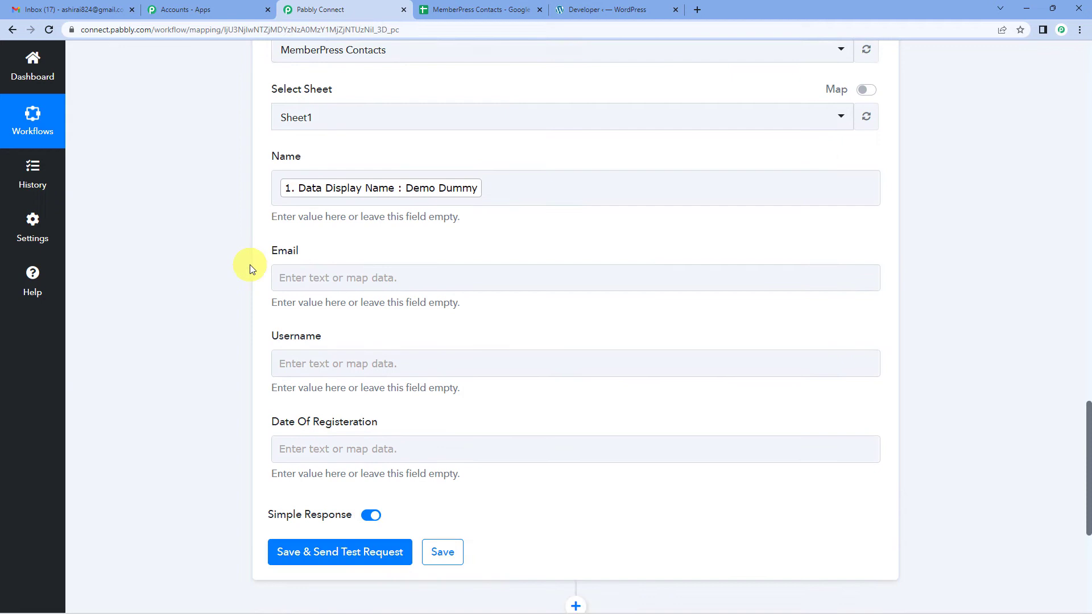
left_click(312, 276)
left_click(333, 381)
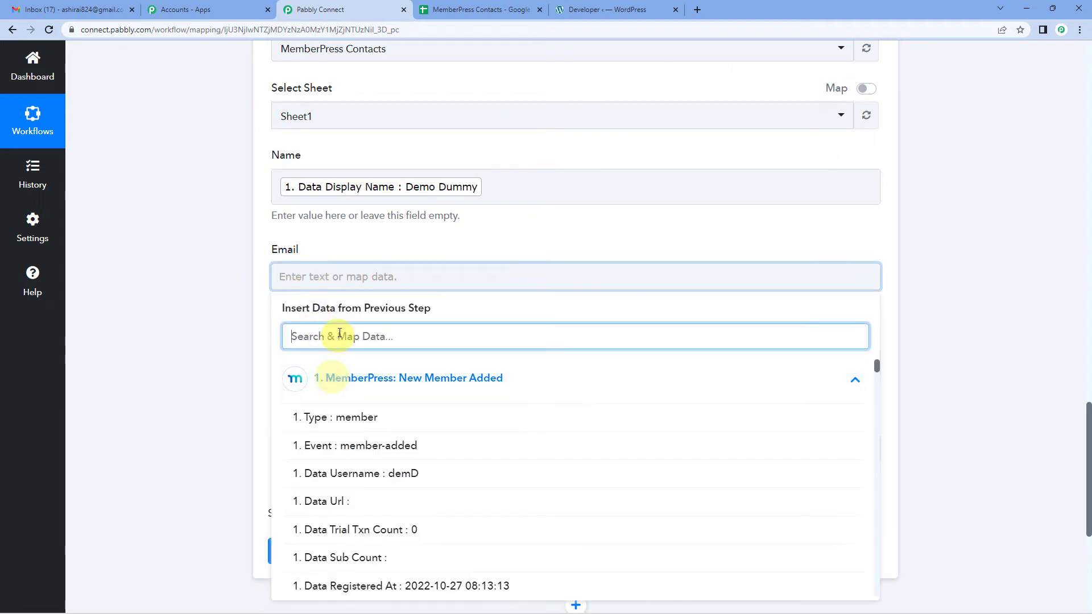
type("ema")
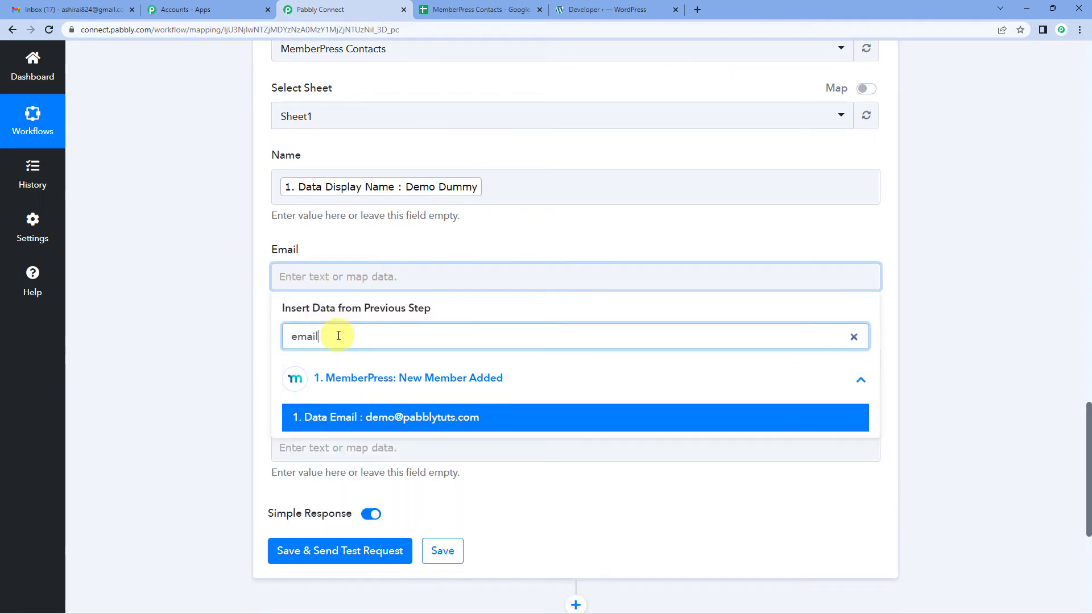
type("il")
left_click(391, 416)
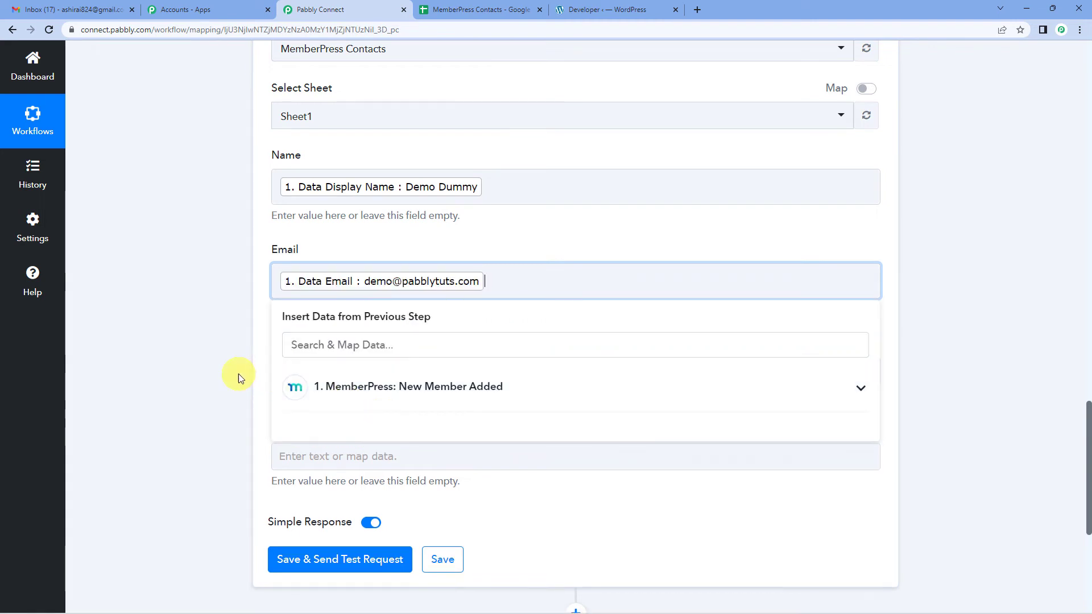
left_click(255, 375)
Step: Map Data Username from the MemberPress trigger to the Username field
left_click(330, 371)
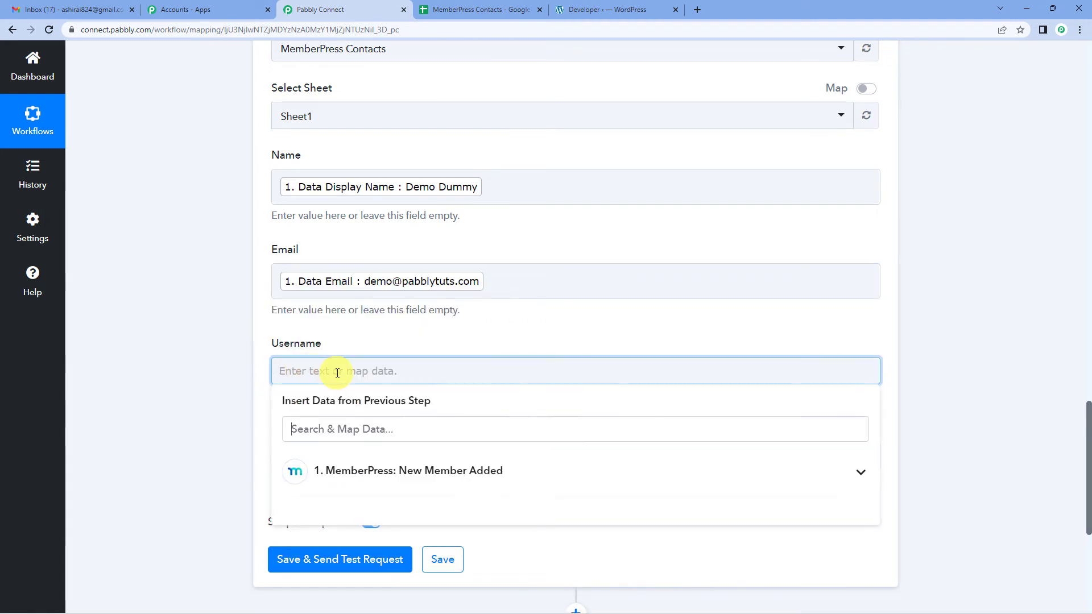
left_click(348, 470)
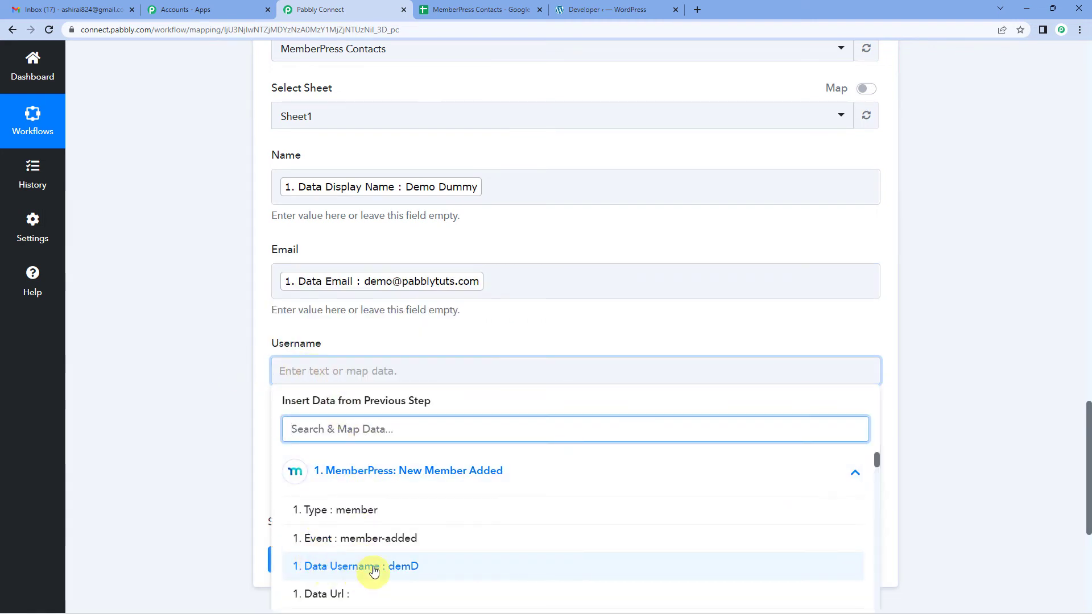
left_click(406, 566)
left_click(261, 373)
Step: Examine the MemberPress data available for the Date Of Registeration field, including Data Registered At, and close the list without mapping
scroll(262, 373, "down", 3)
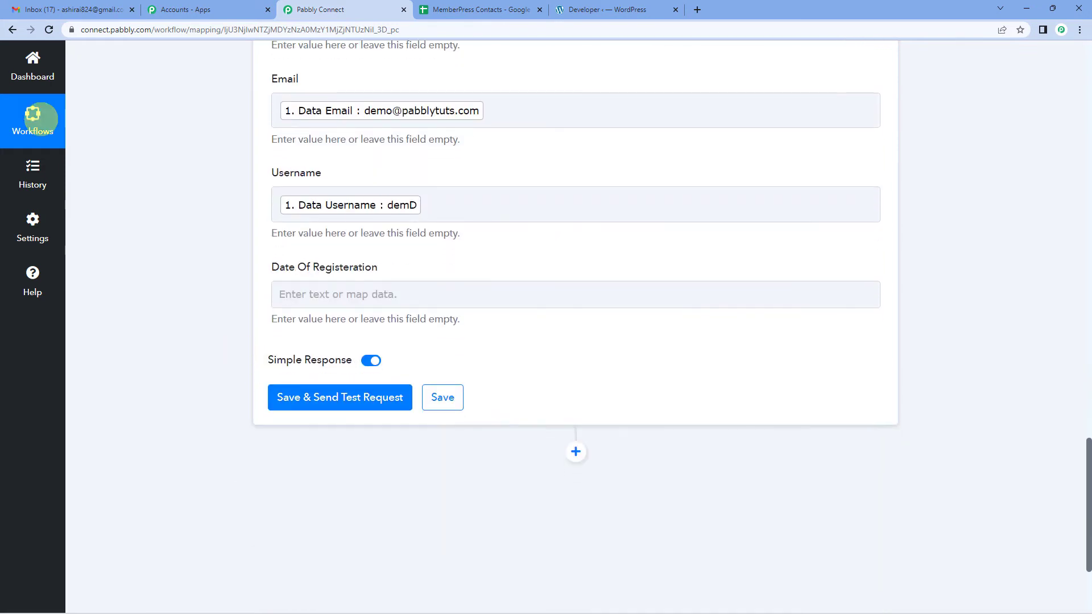
left_click(351, 285)
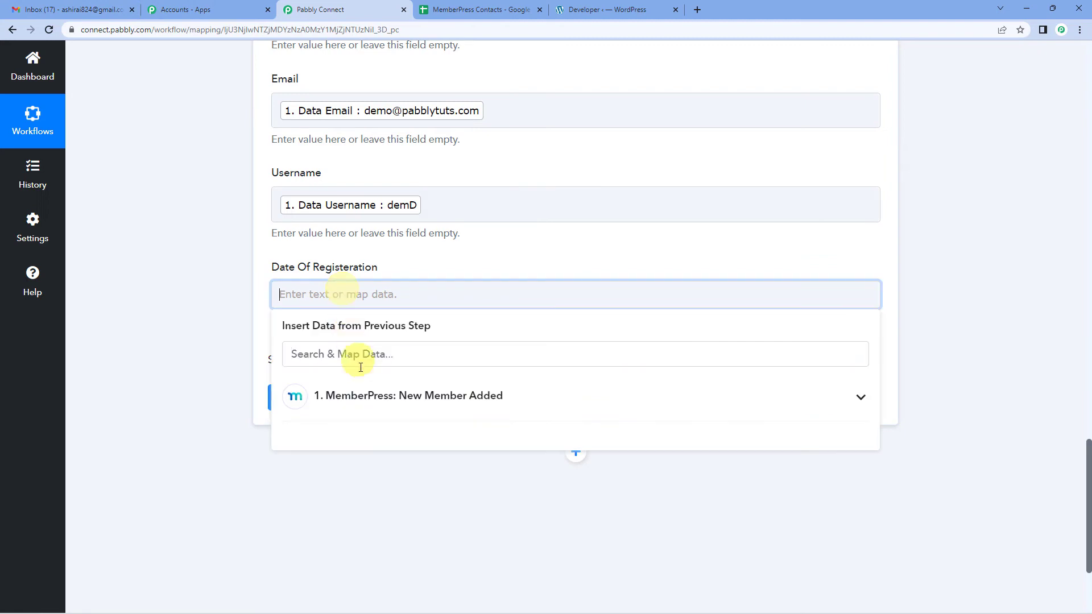
left_click(380, 403)
scroll(387, 427, "down", 3)
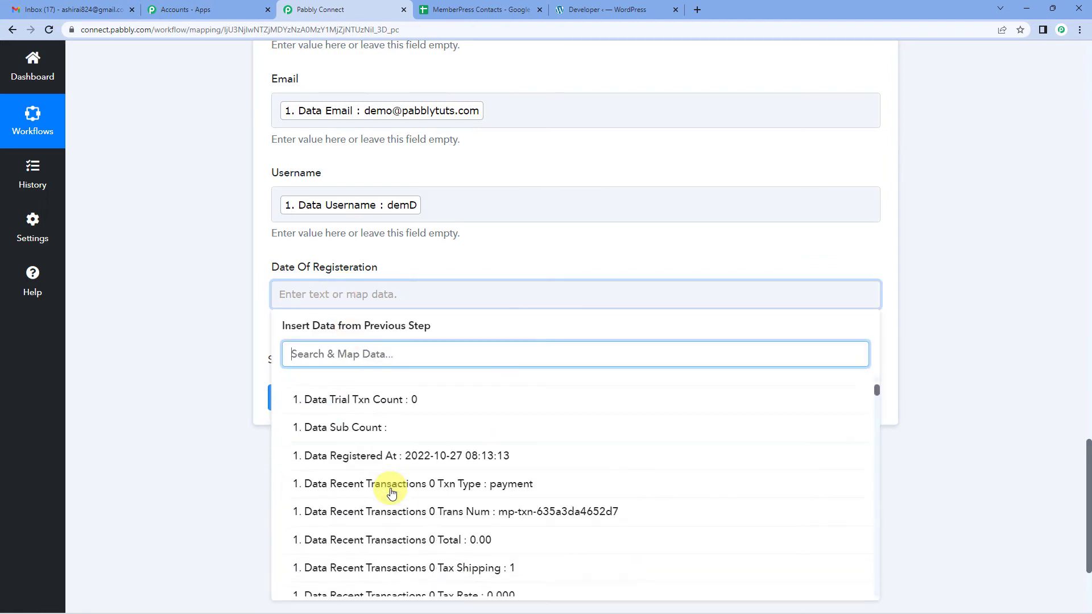
scroll(352, 435, "up", 3)
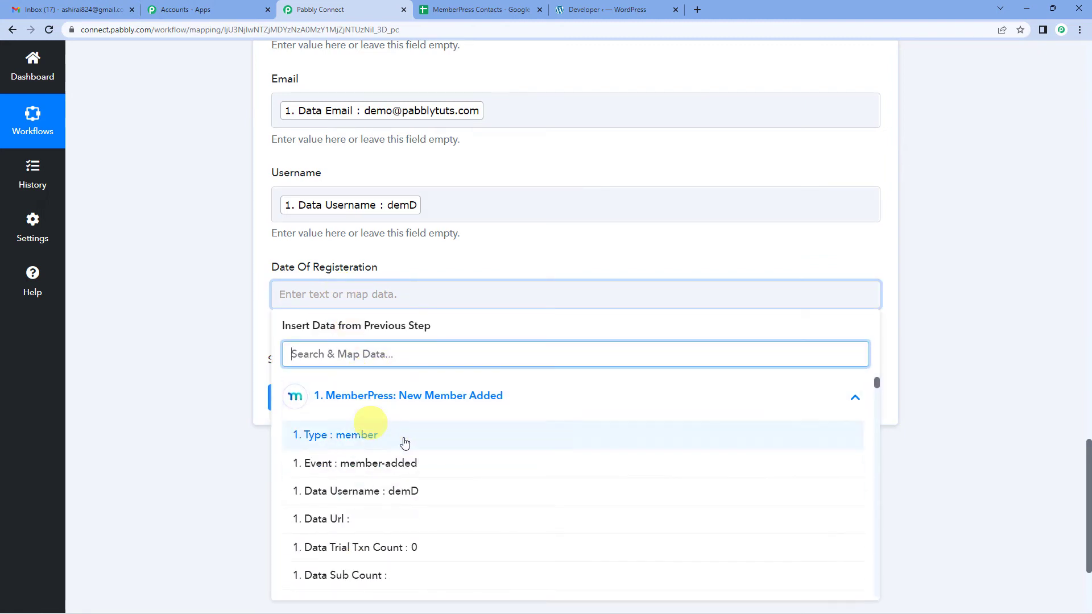
scroll(373, 441, "down", 2)
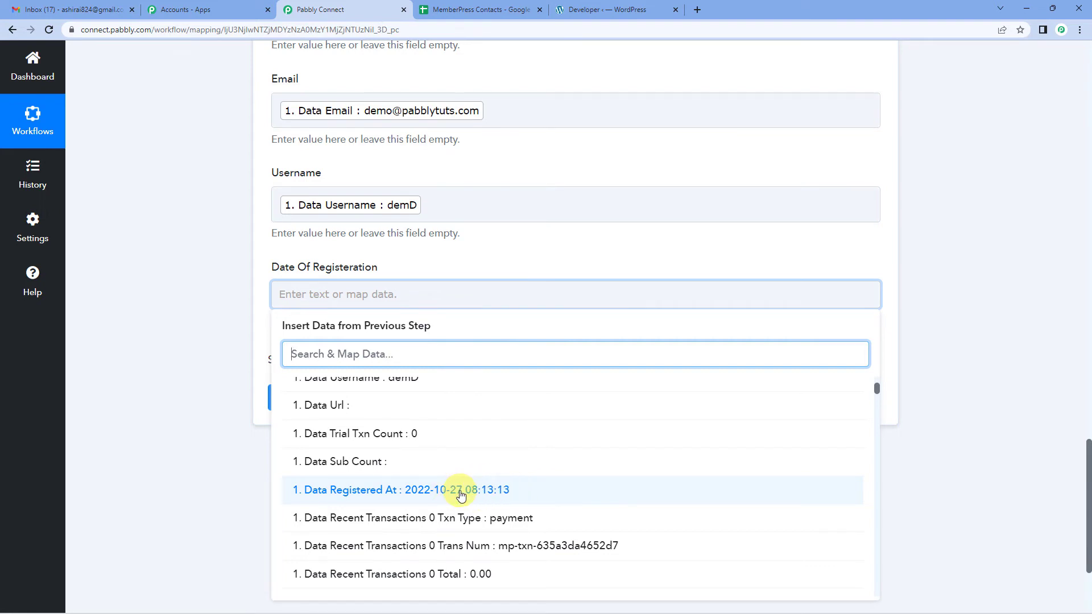
scroll(460, 495, "up", 3)
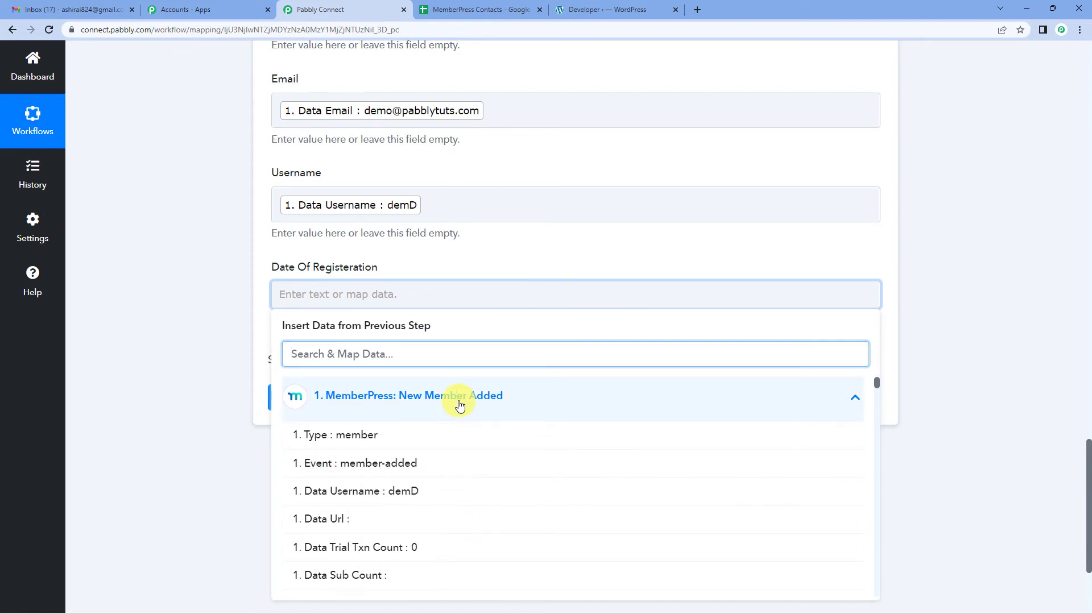
left_click(458, 397)
left_click(169, 378)
Step: Add a Text Formatter by Pabbly action between the MemberPress trigger and the Google Sheets action
scroll(169, 378, "up", 12)
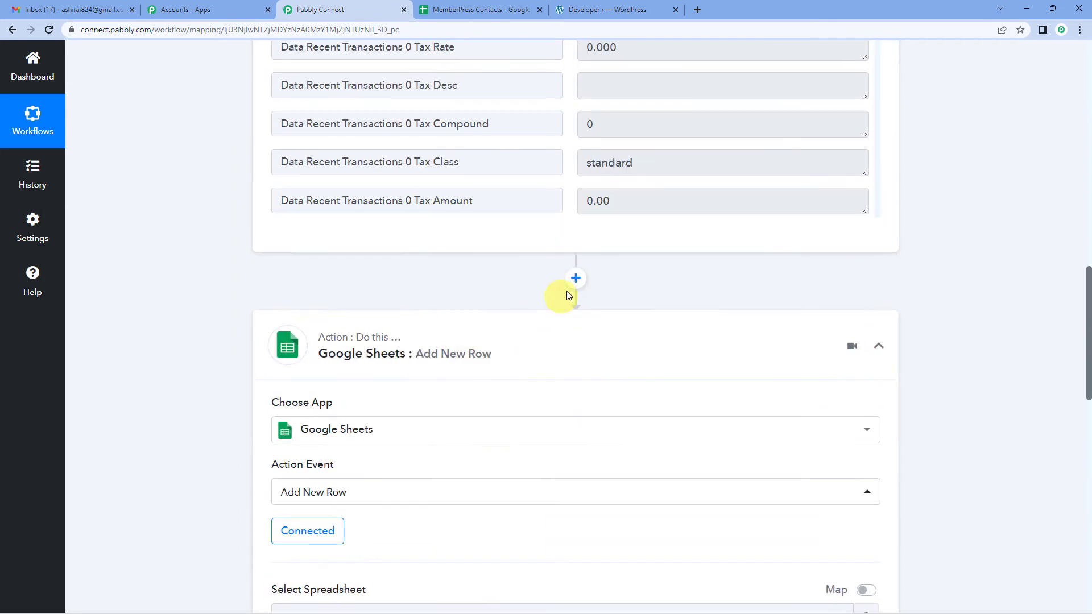
left_click(574, 280)
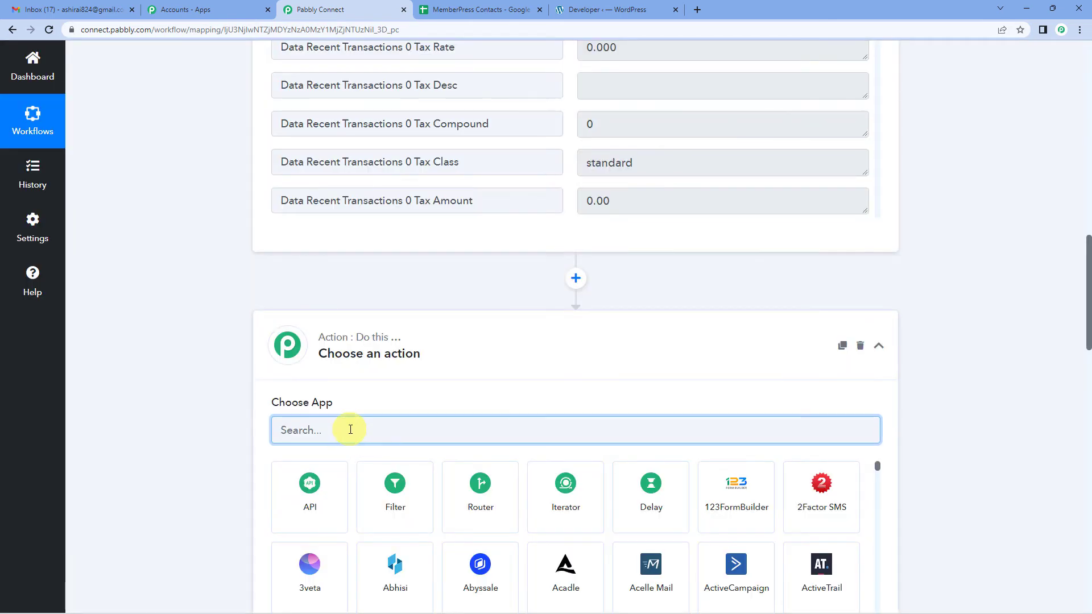
type("text")
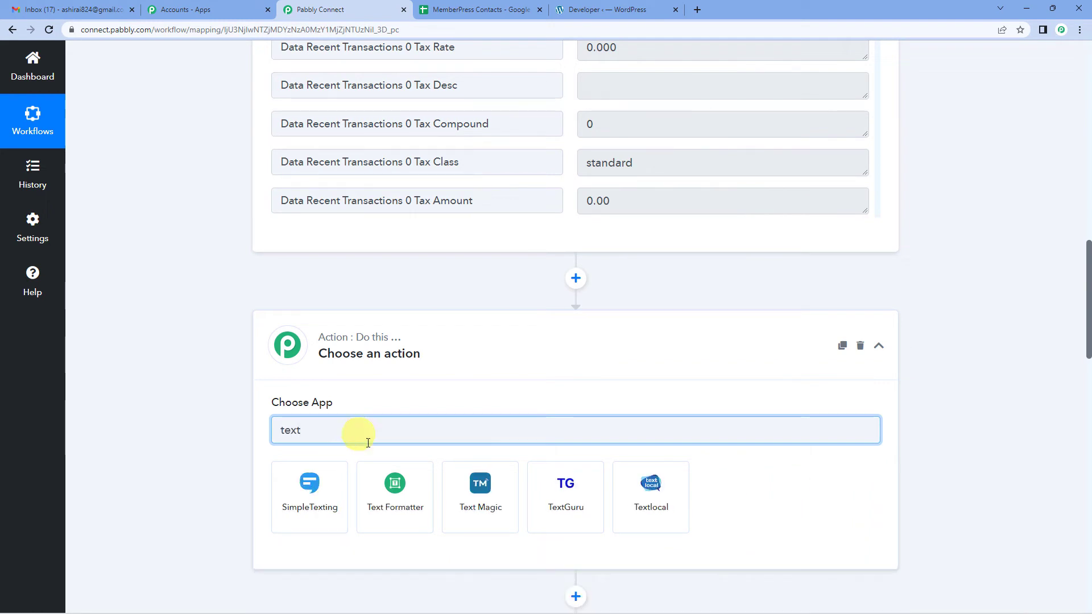
left_click(383, 474)
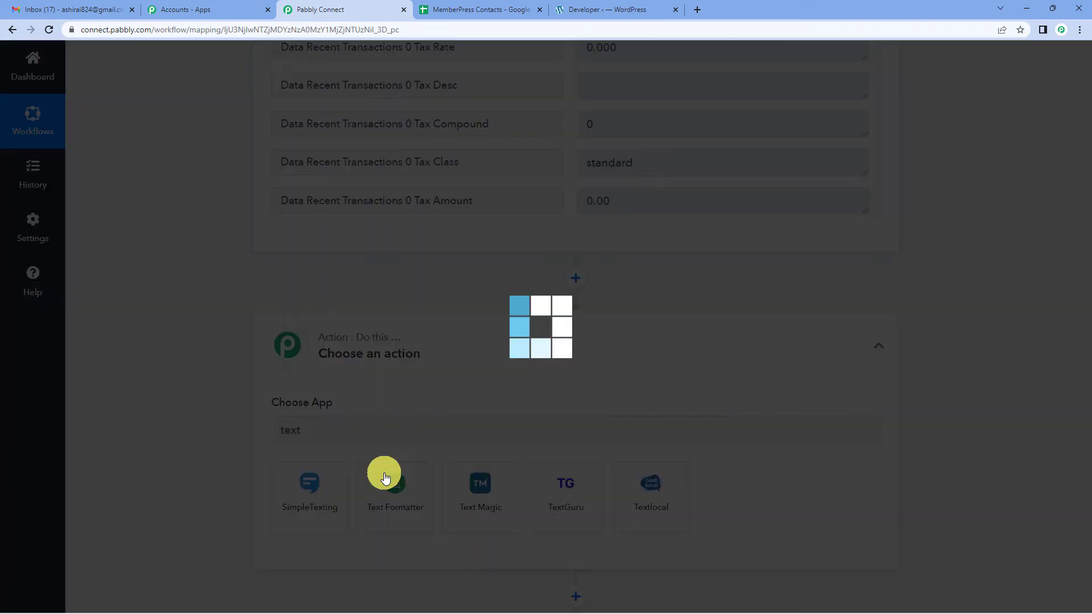
Step: Set the Text Formatter's action event to Split Text and connect it
scroll(398, 421, "down", 2)
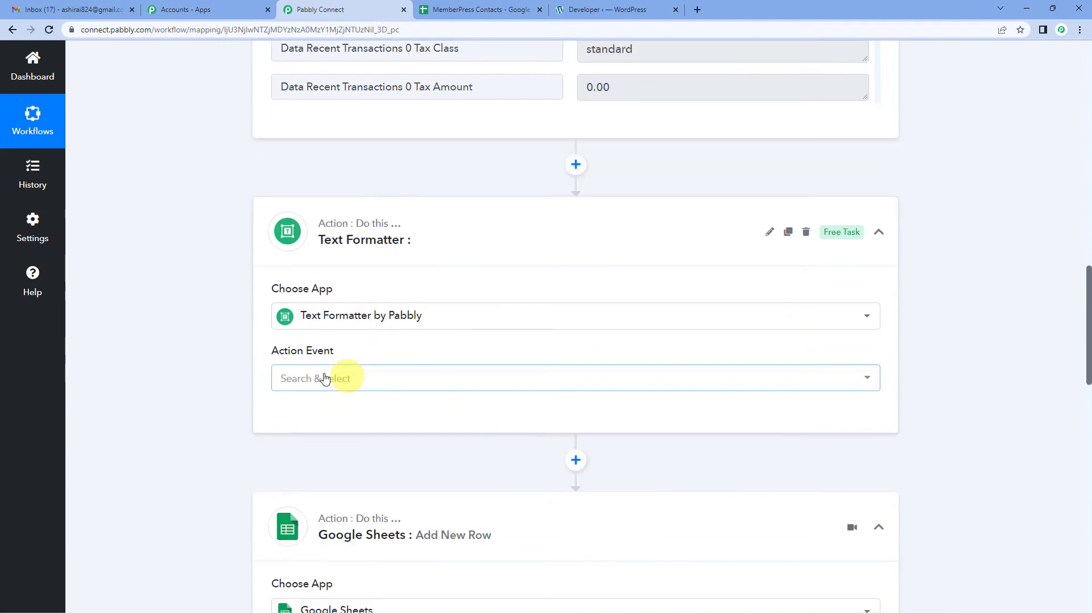
left_click(305, 378)
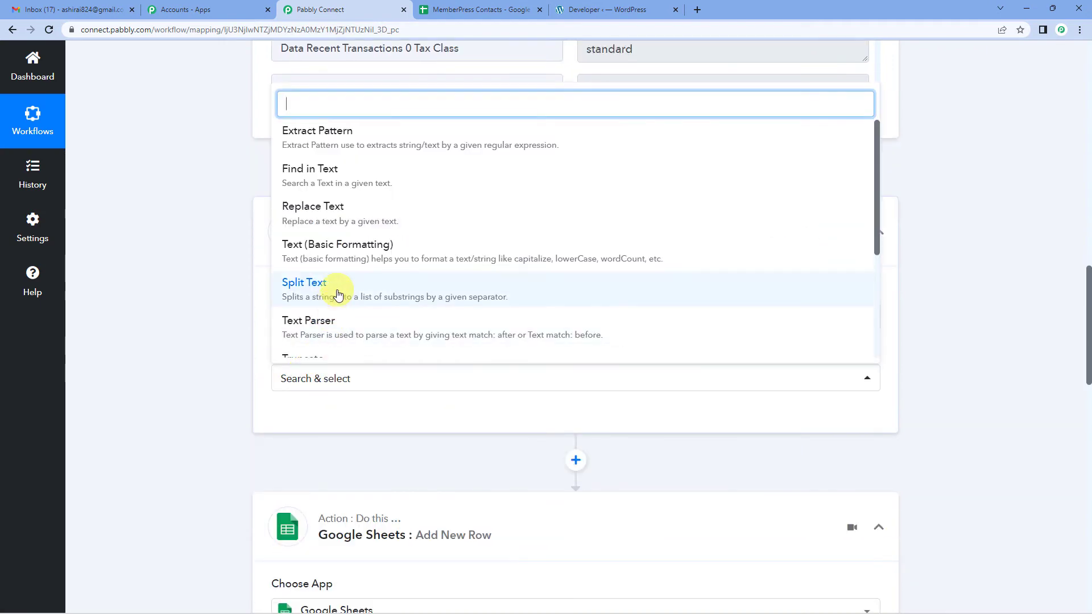
left_click(341, 286)
scroll(352, 318, "down", 2)
left_click(290, 304)
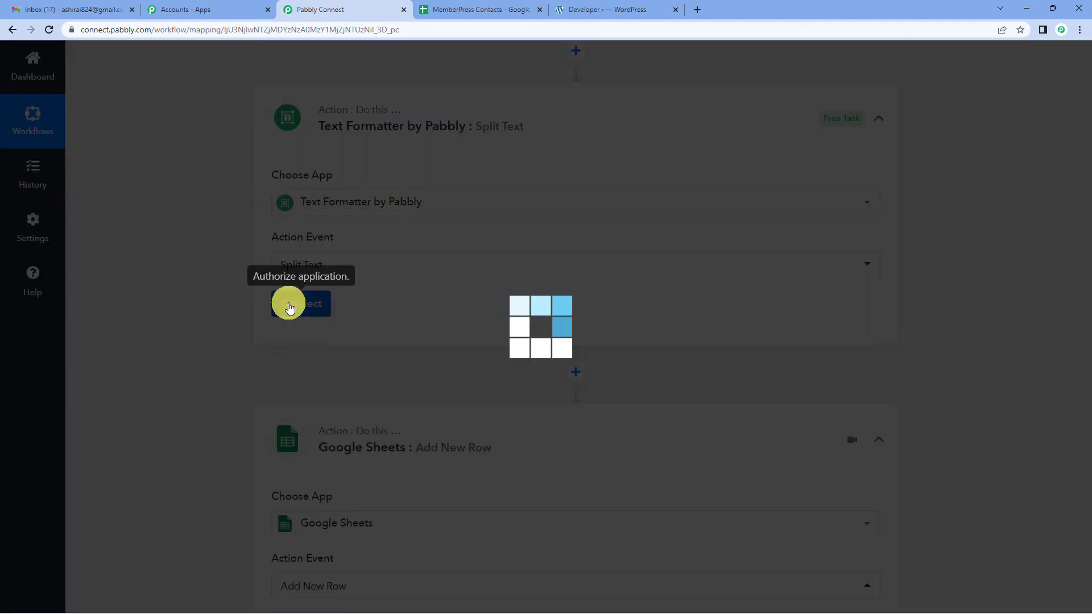
Step: Map Data Registered At from the MemberPress trigger to the Text to Split field
scroll(357, 352, "down", 2)
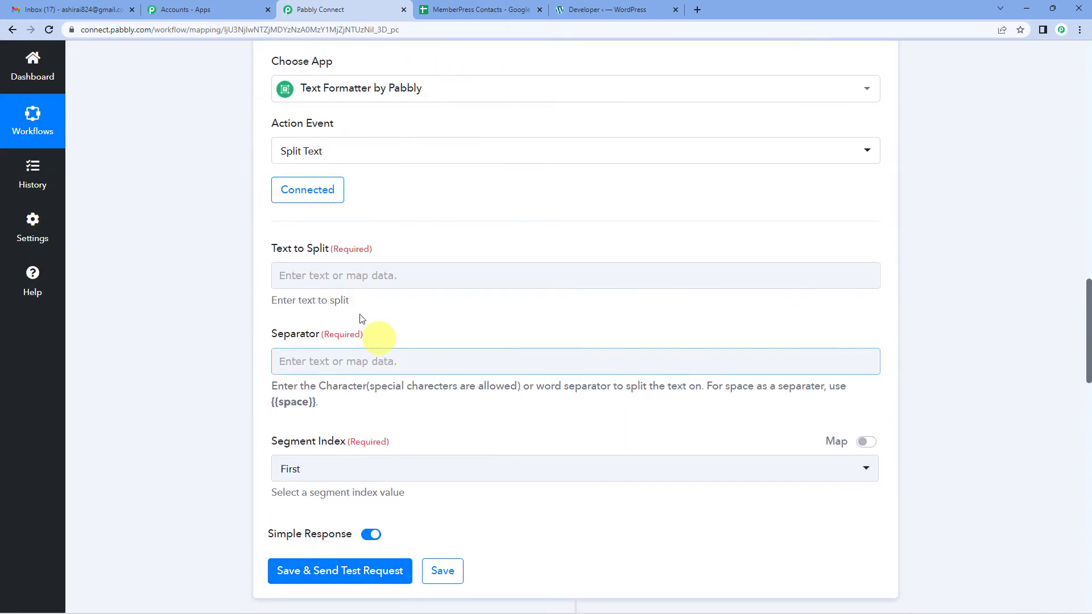
left_click(332, 275)
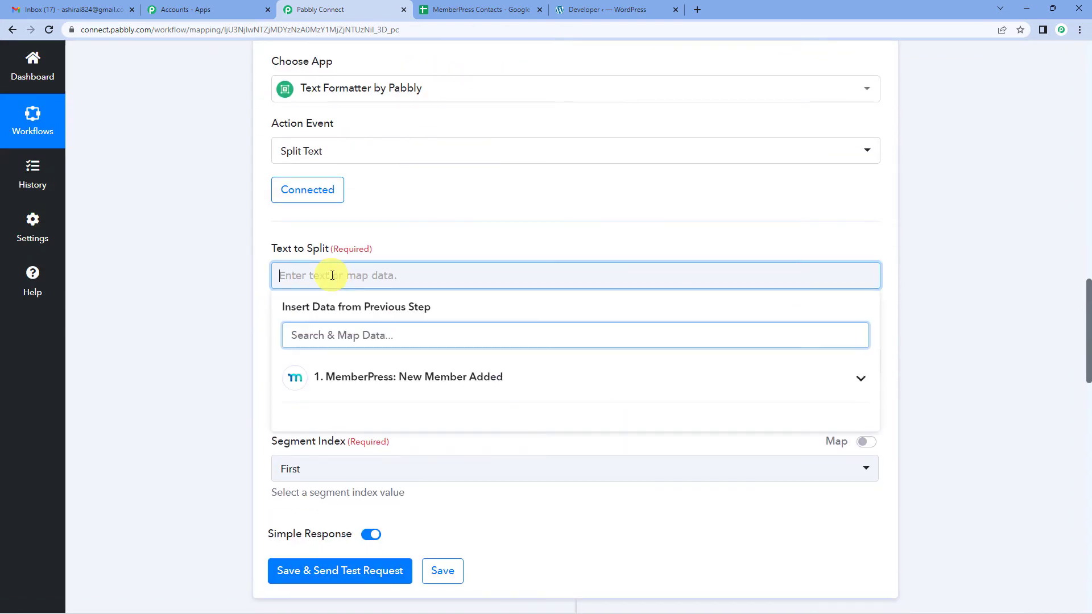
left_click(344, 382)
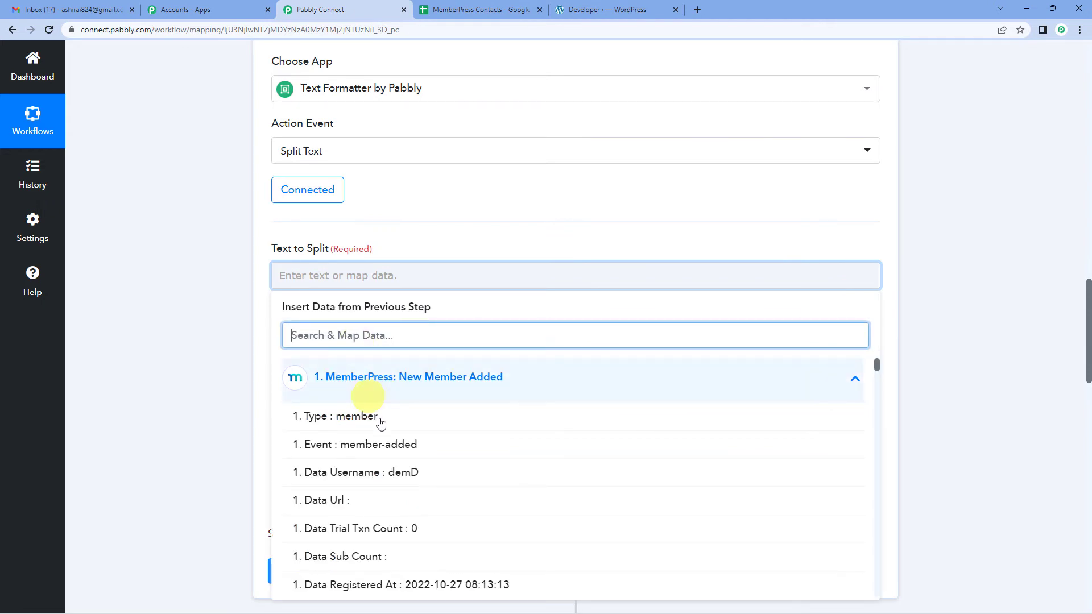
scroll(384, 443, "down", 1)
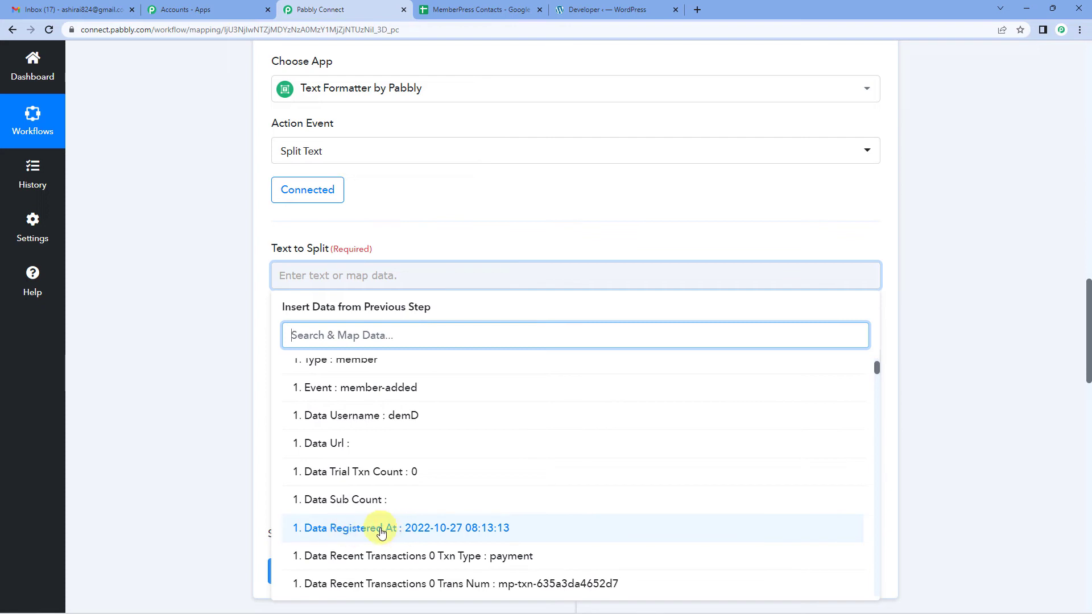
left_click(469, 537)
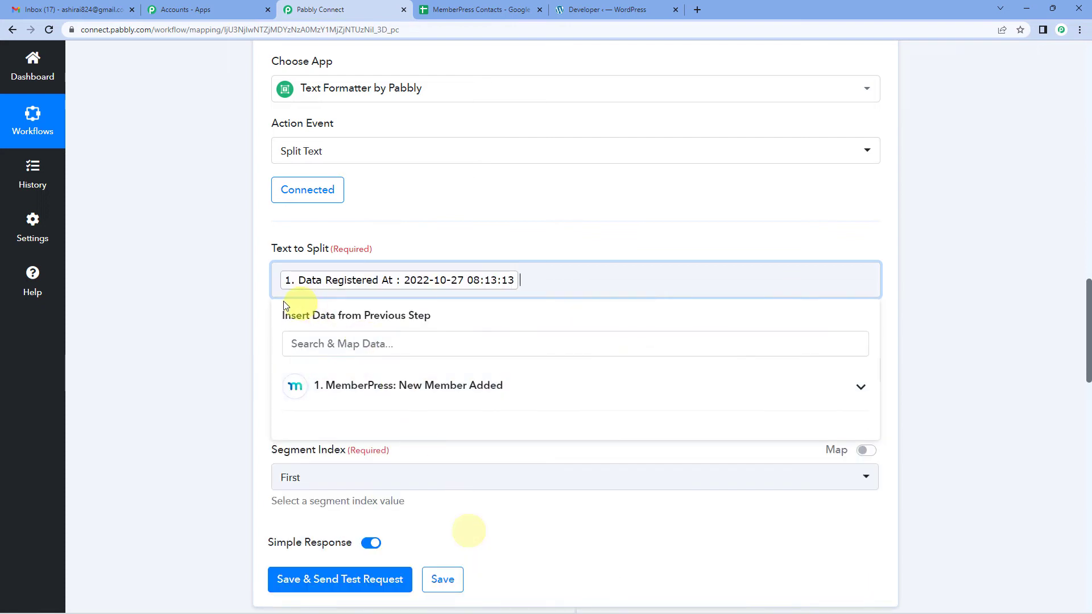
left_click(261, 291)
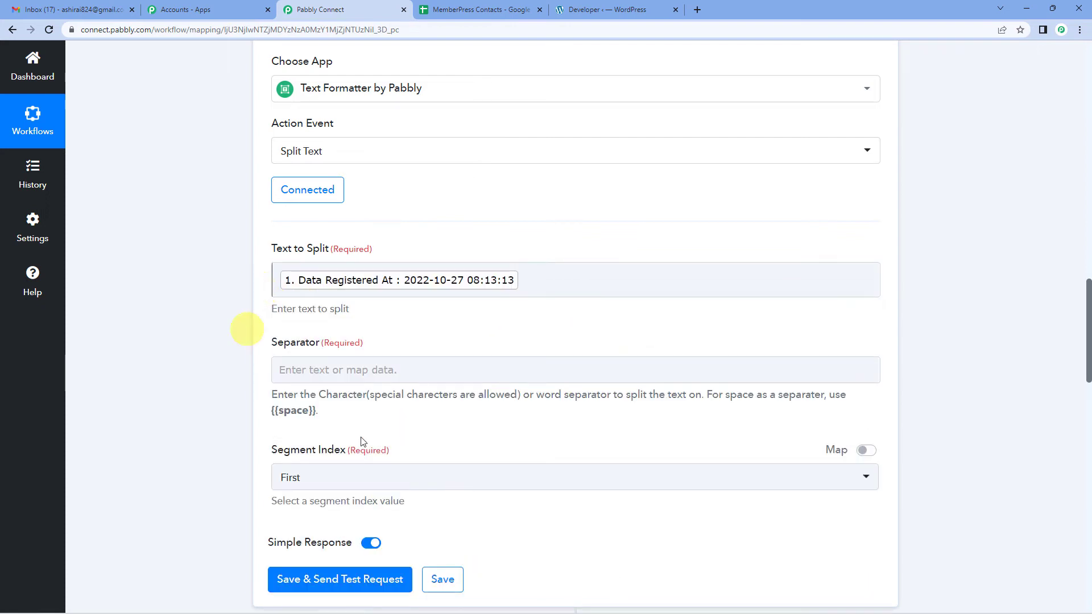
Step: Set the Text Formatter's Separator to {{space}}, copied from the hint below that field
left_click(353, 365)
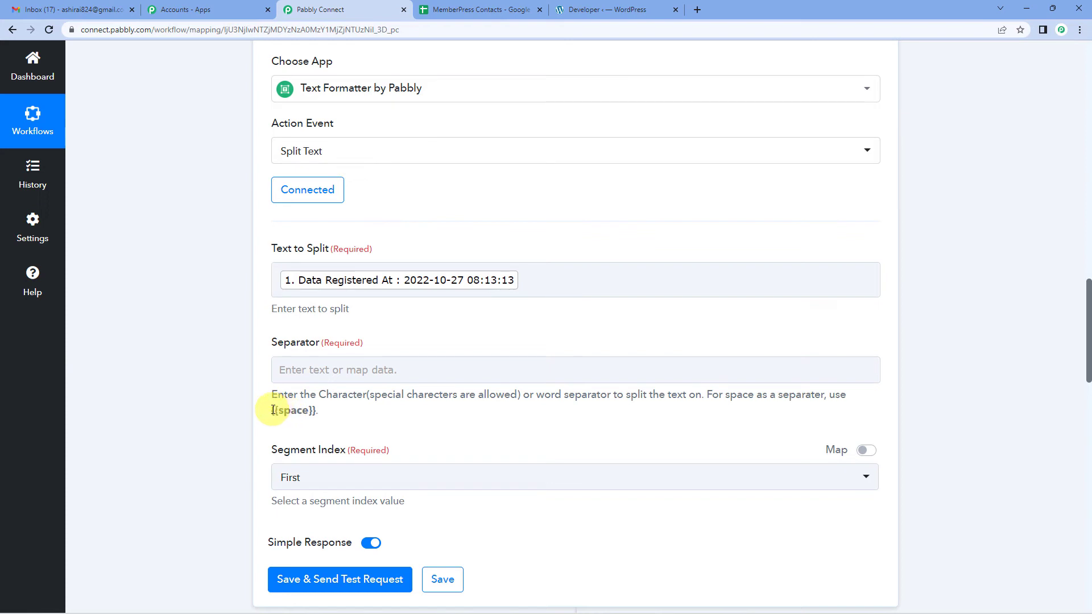
left_click_drag(267, 410, 314, 411)
left_click(358, 414)
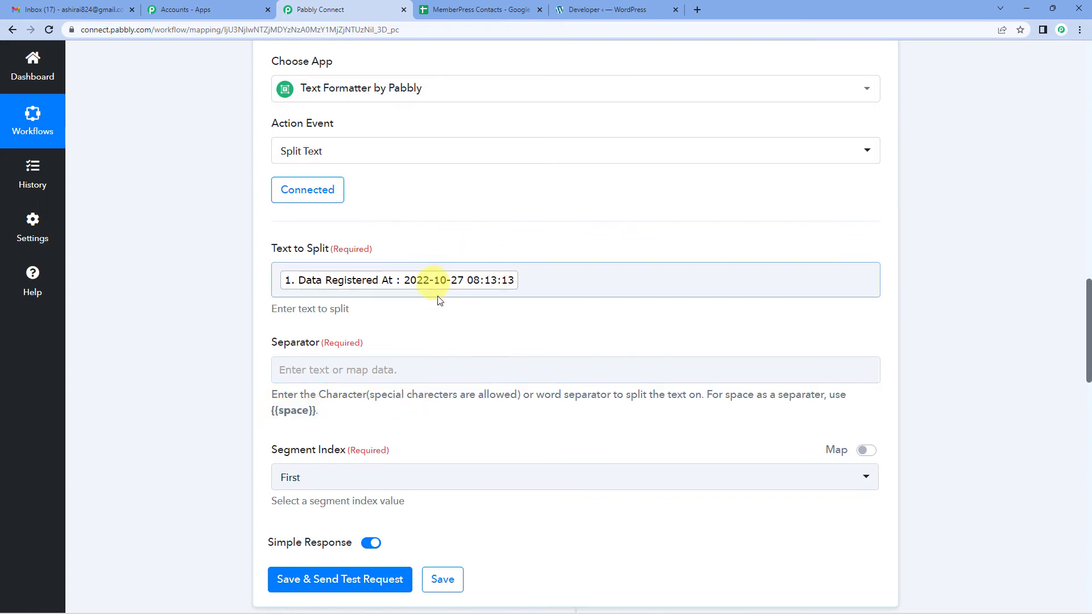
left_click(455, 294)
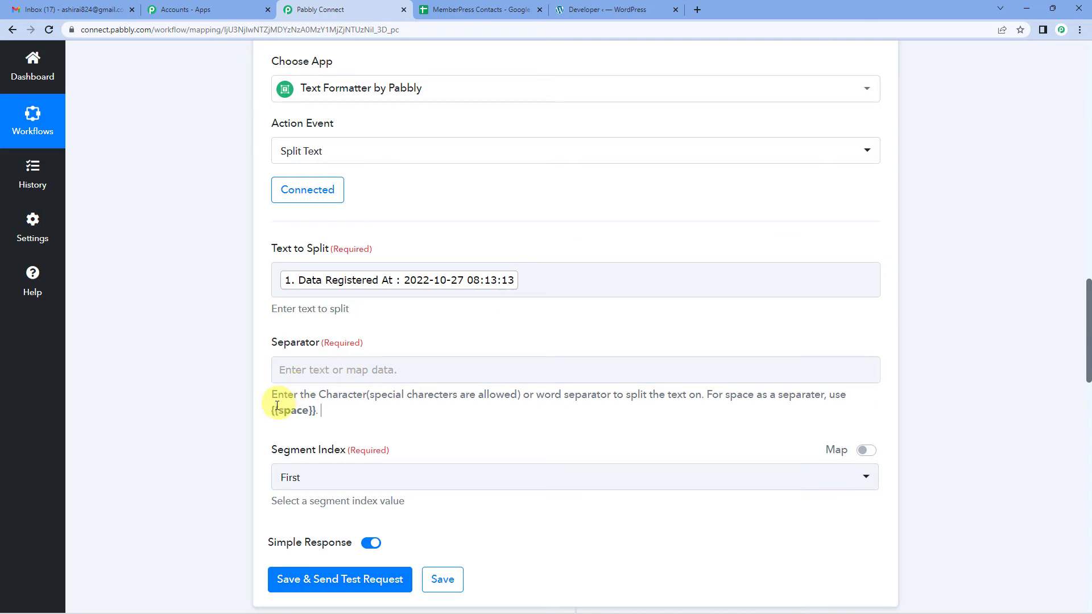
left_click_drag(273, 411, 316, 413)
key("ctrl+c")
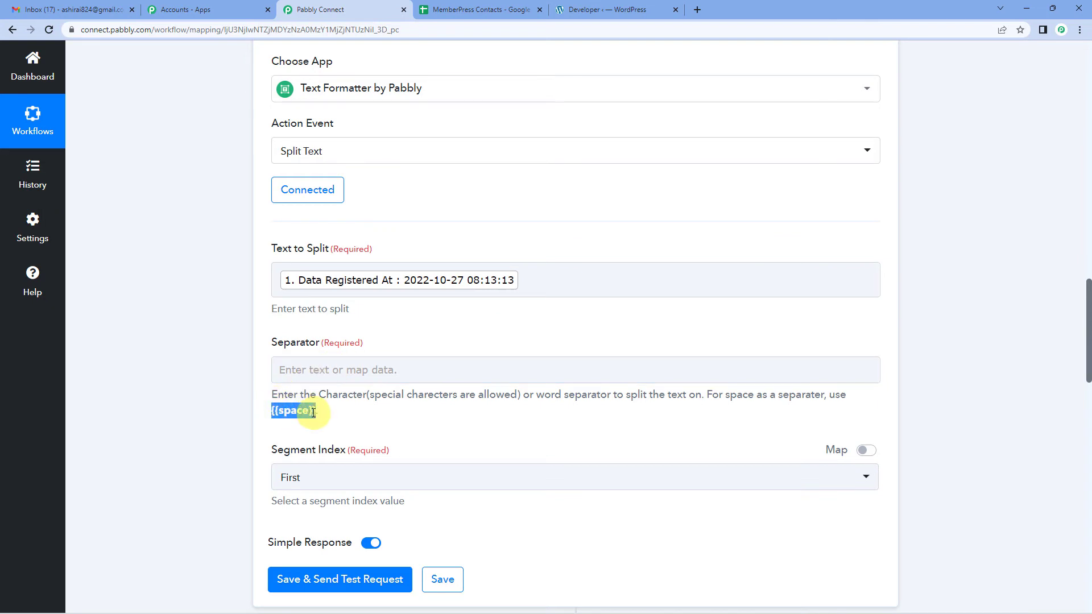
left_click(282, 366)
key("ctrl+v")
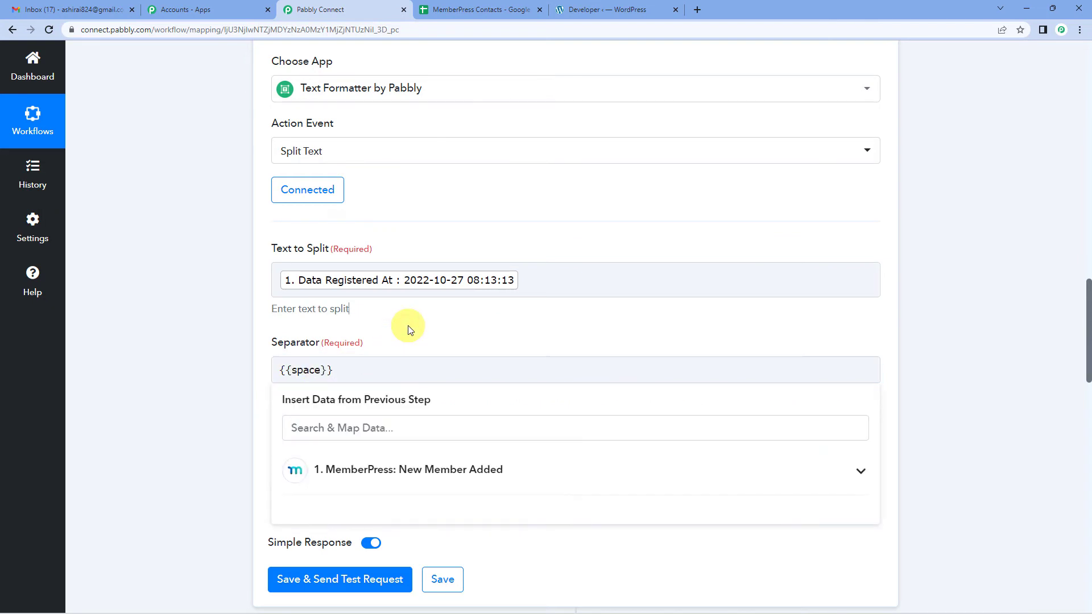
left_click(408, 326)
Step: Set the Segment Index to First, save the Split Text action and send its test request
left_click(298, 479)
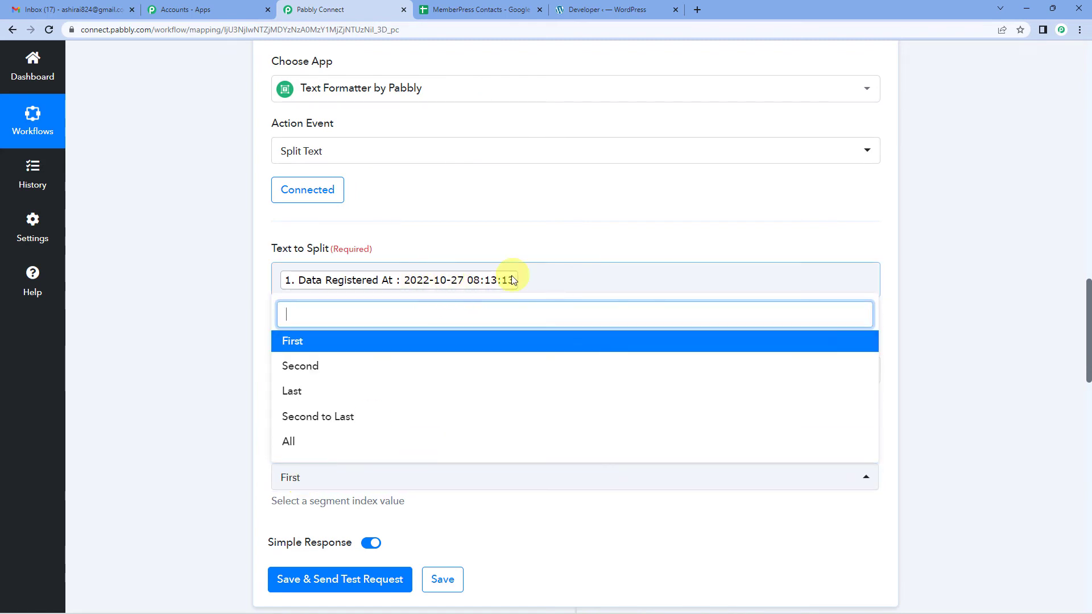
left_click(319, 348)
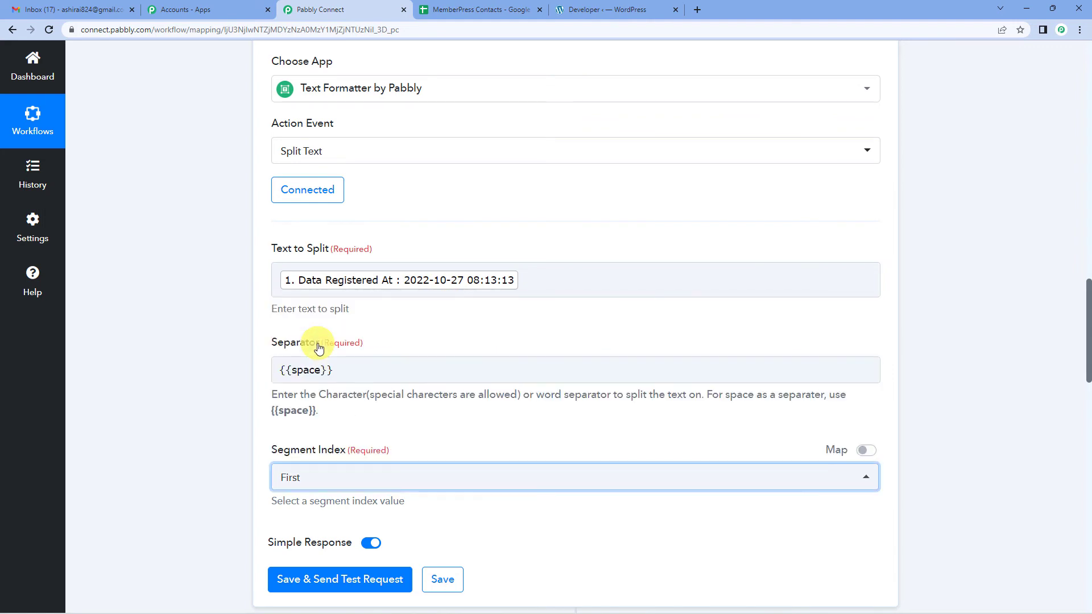
scroll(343, 456, "down", 1)
left_click(321, 526)
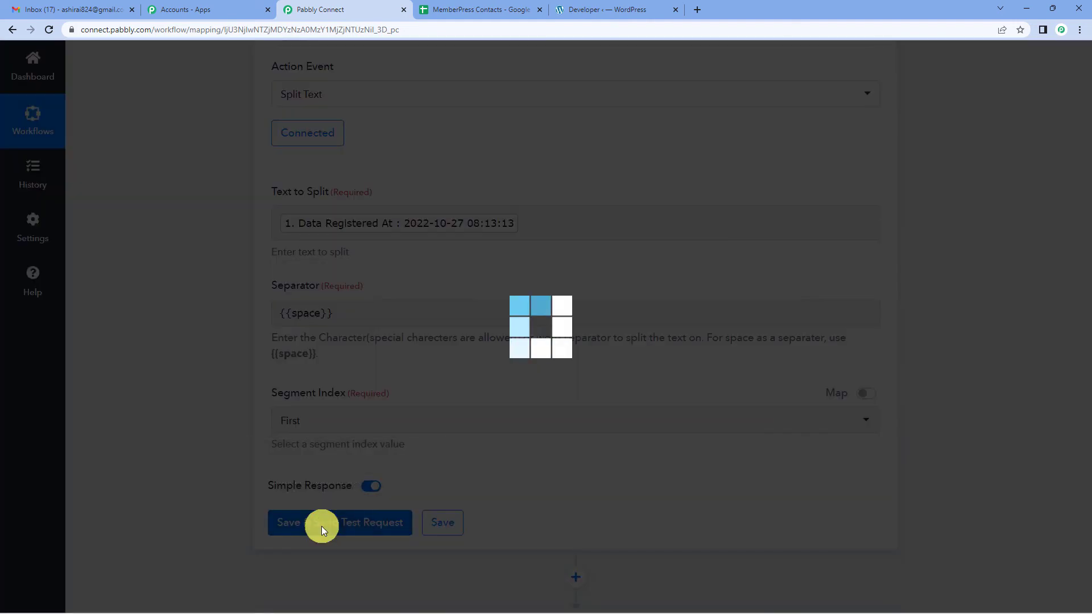
Step: Examine the Split Text response, comparing its Result with the text to split, separator and segment index
scroll(561, 419, "down", 4)
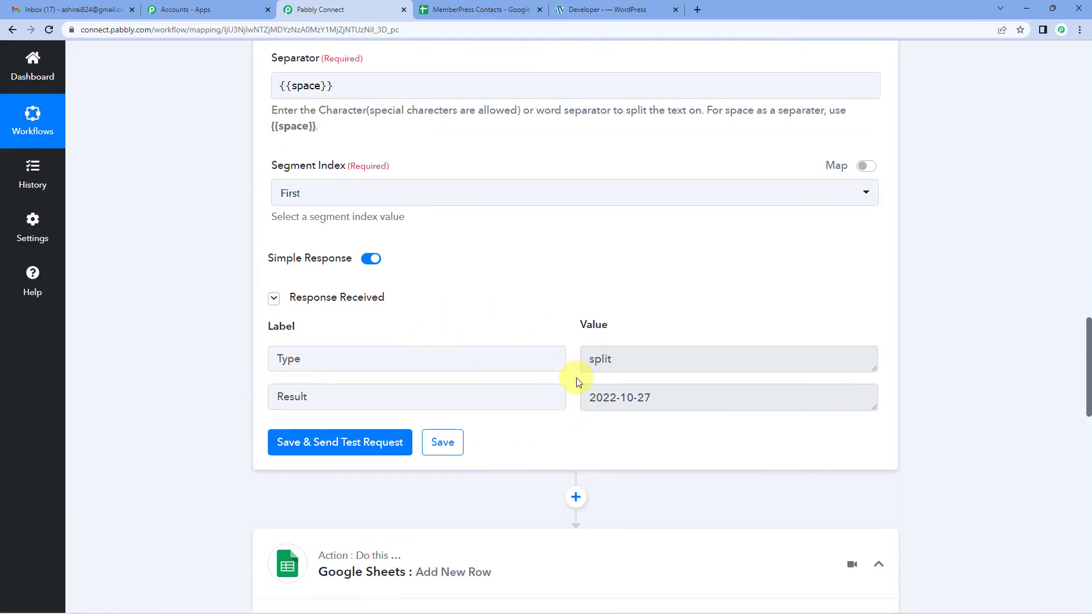
scroll(576, 378, "up", 3)
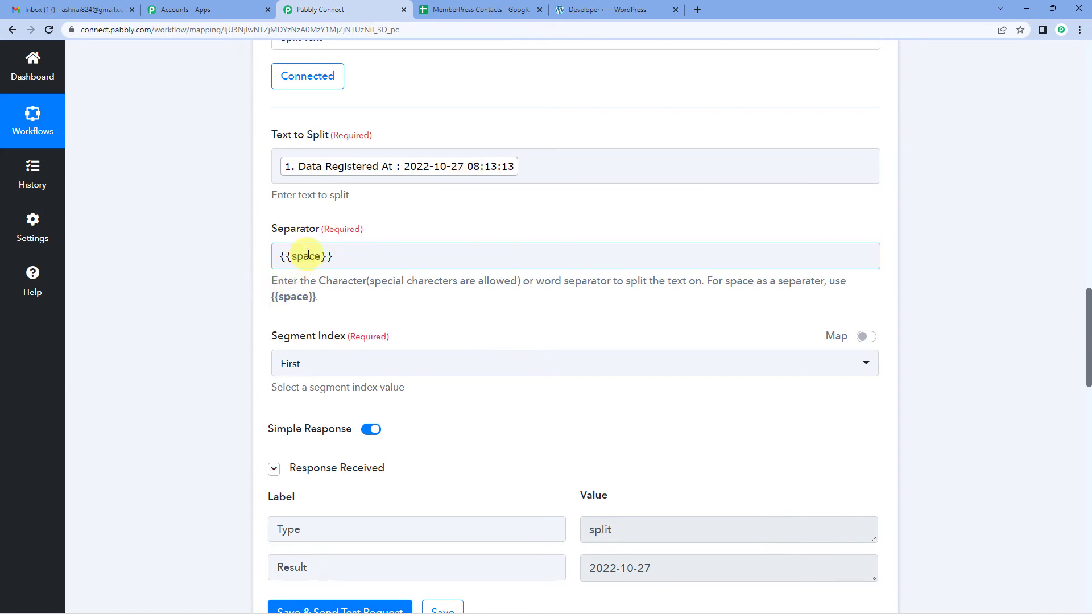
scroll(565, 341, "down", 1)
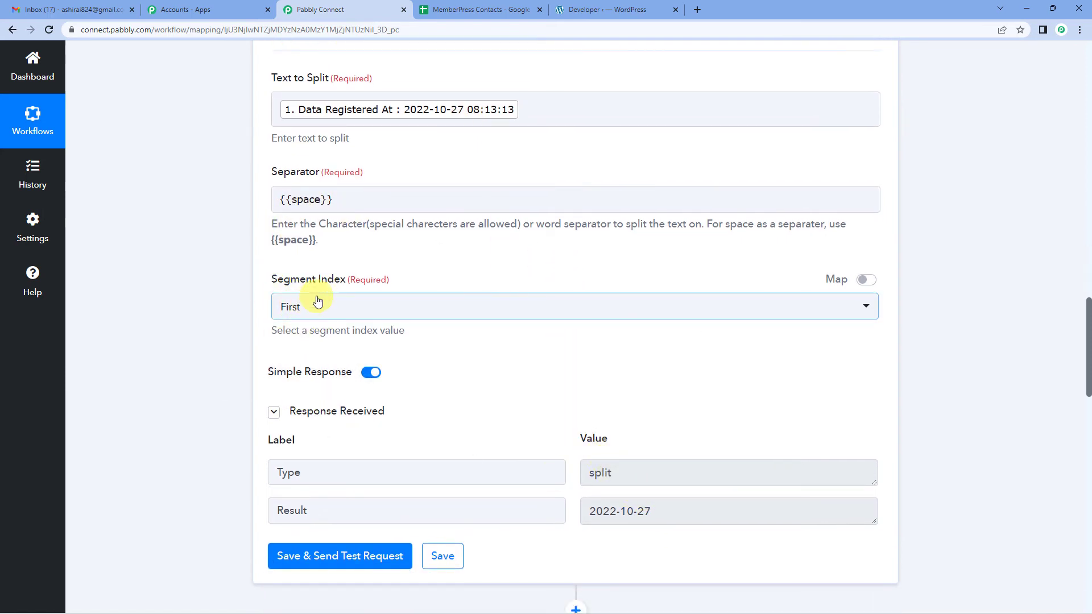
left_click_drag(672, 514, 587, 511)
left_click(645, 415)
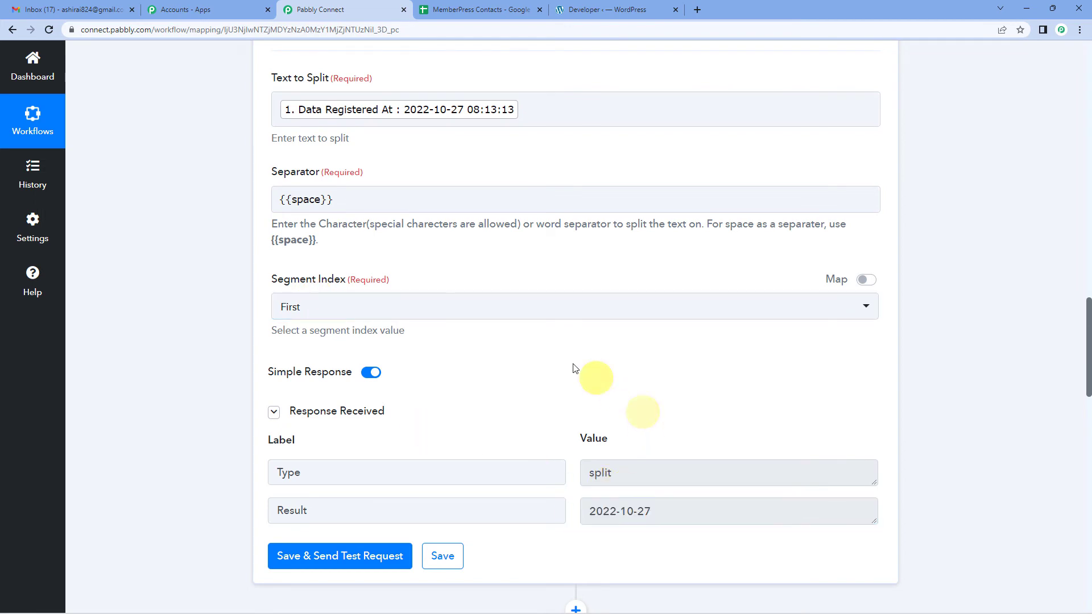
scroll(573, 368, "down", 3)
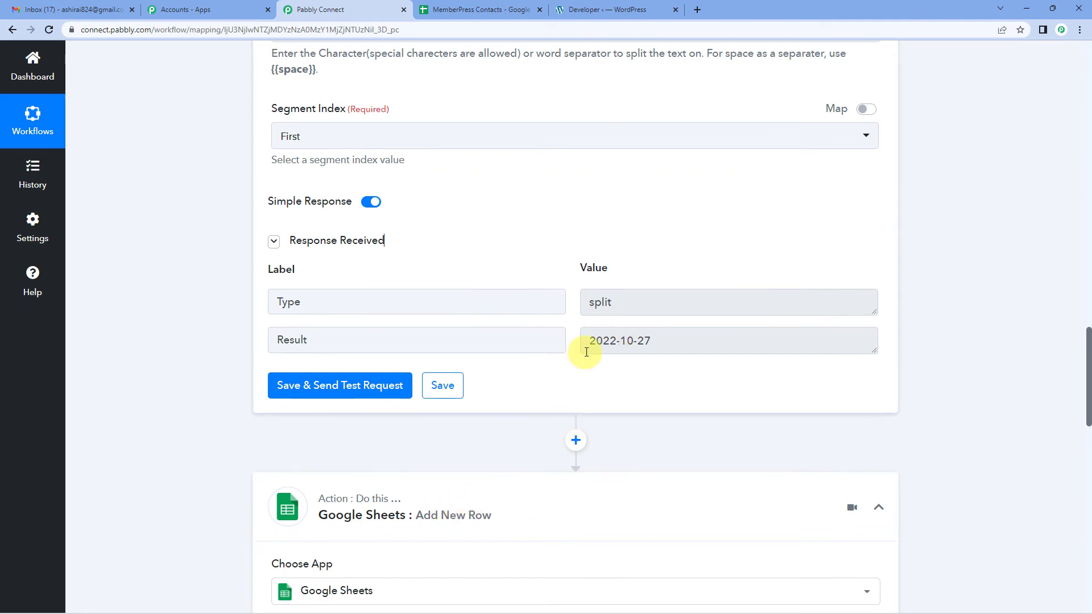
scroll(586, 352, "down", 5)
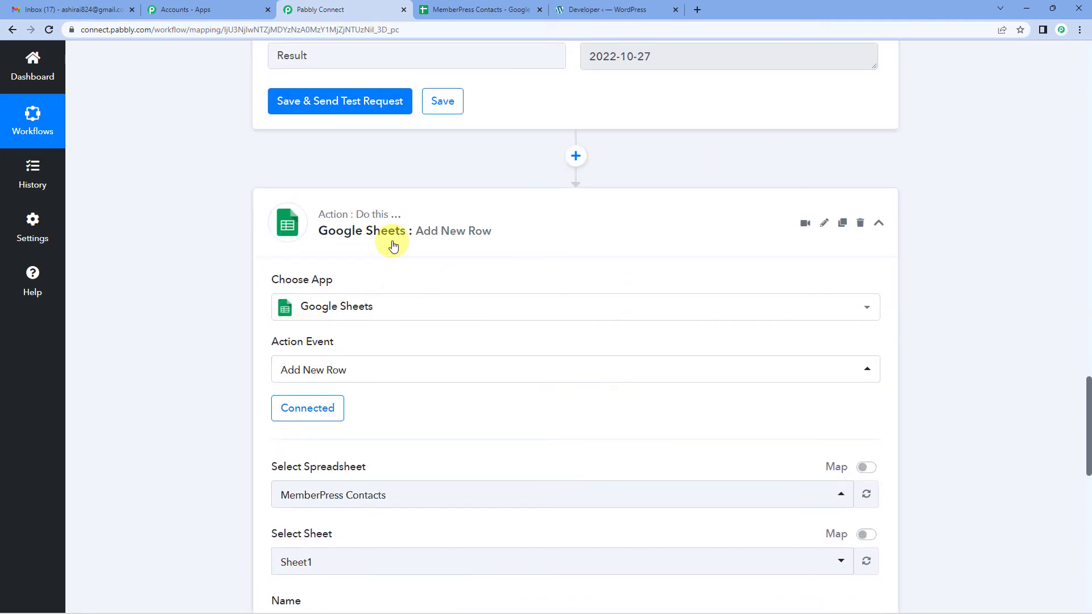
scroll(393, 246, "down", 2)
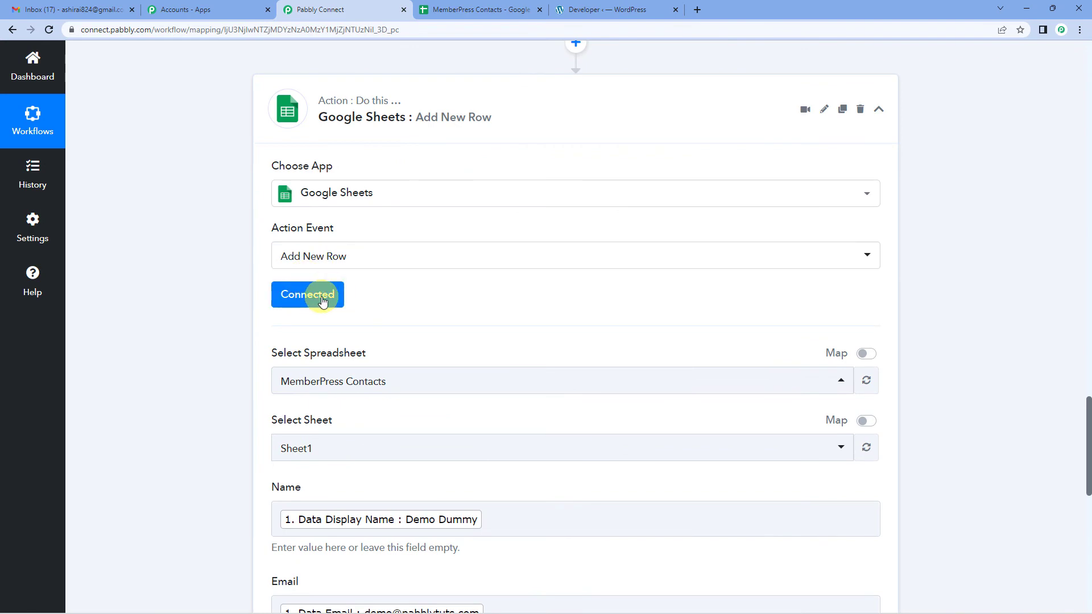
scroll(456, 303, "up", 10)
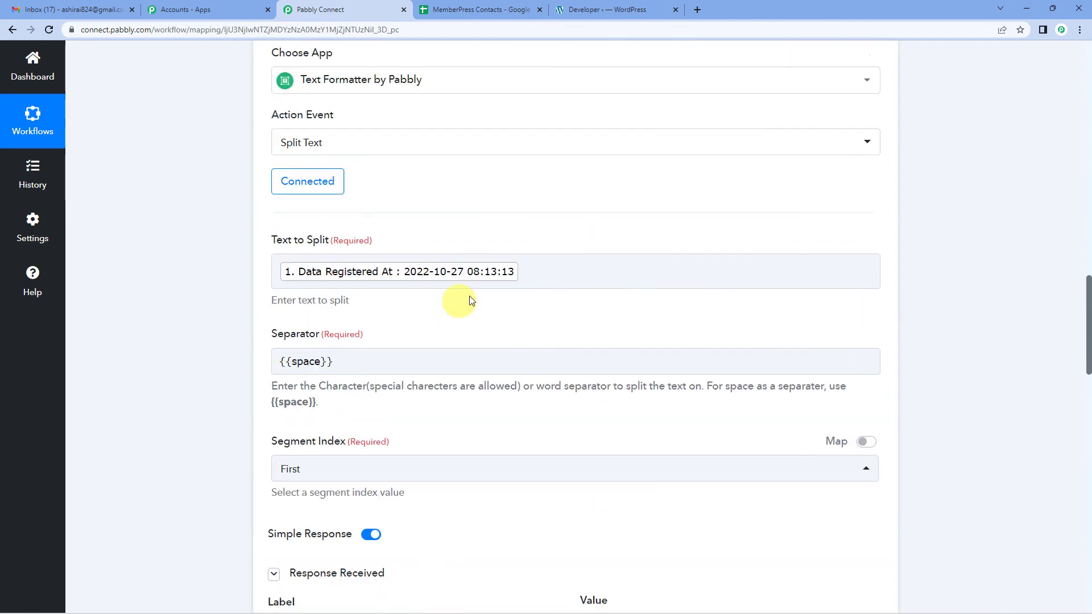
scroll(469, 296, "up", 4)
scroll(446, 321, "down", 6)
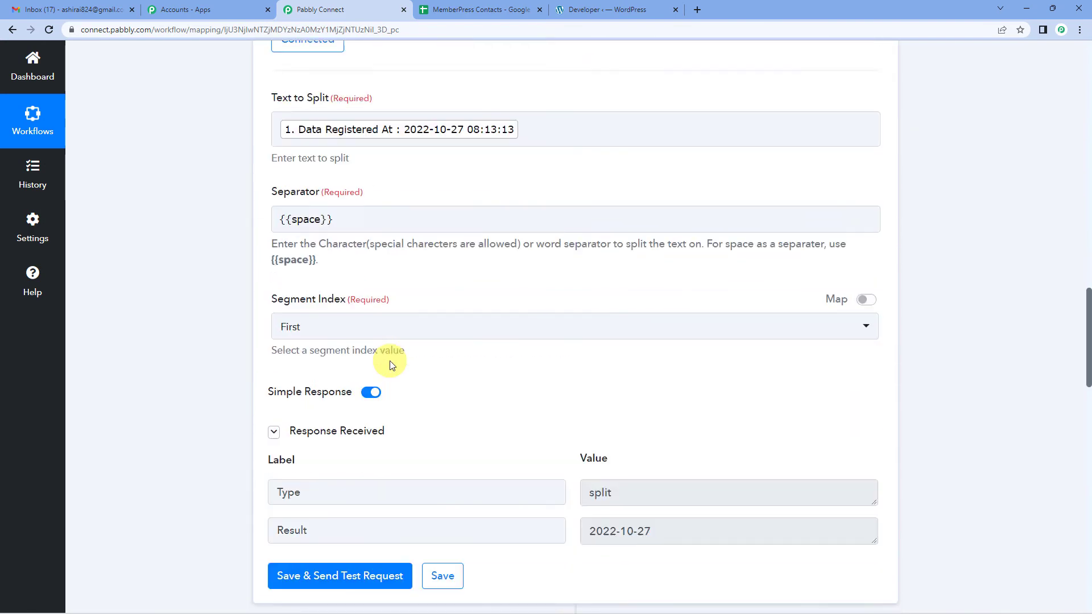
scroll(390, 364, "down", 2)
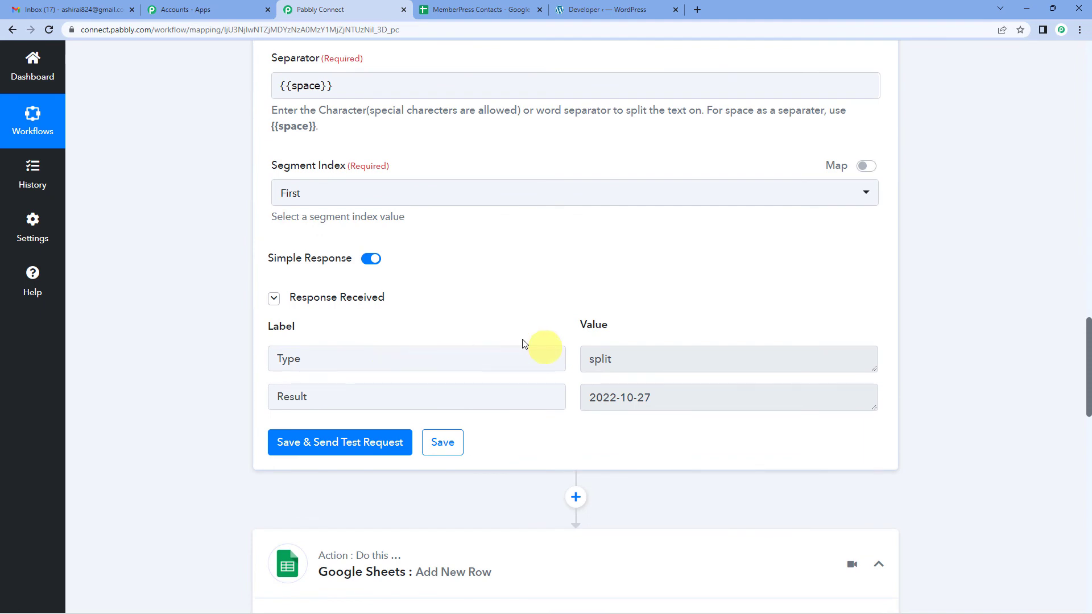
Step: Reconnect the Google Sheets action through the existing connection Google Sheets #712 and select the MemberPress Contacts spreadsheet
scroll(428, 397, "down", 7)
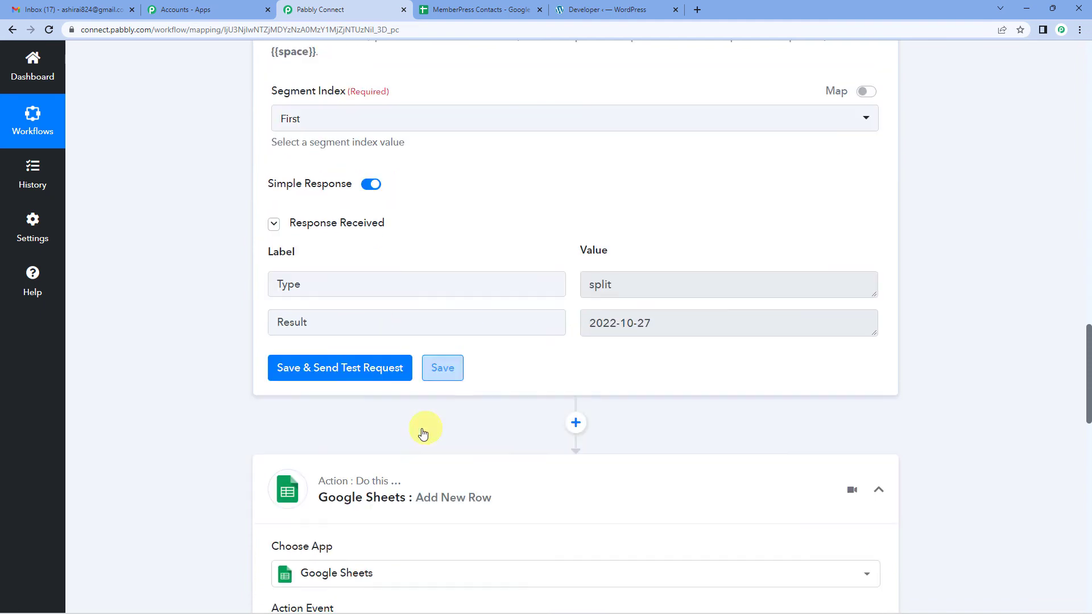
left_click(314, 299)
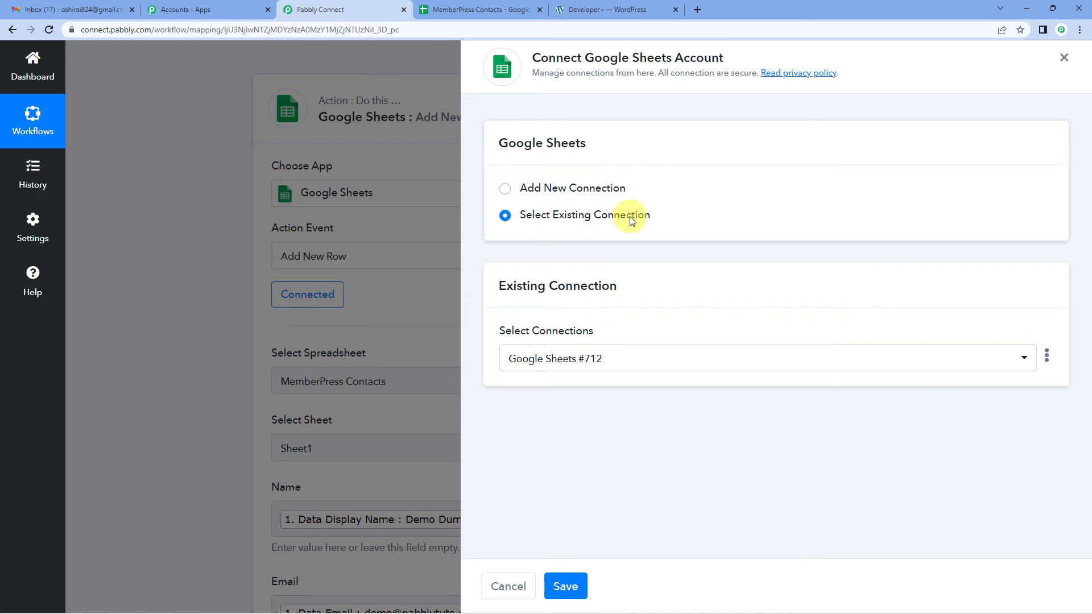
left_click(567, 585)
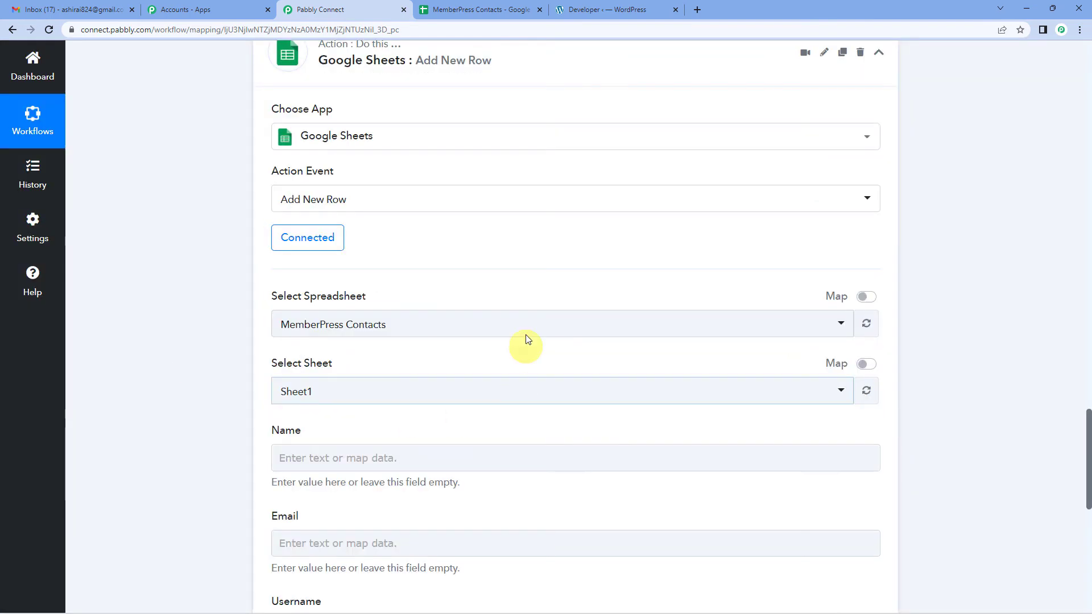
scroll(338, 337, "down", 3)
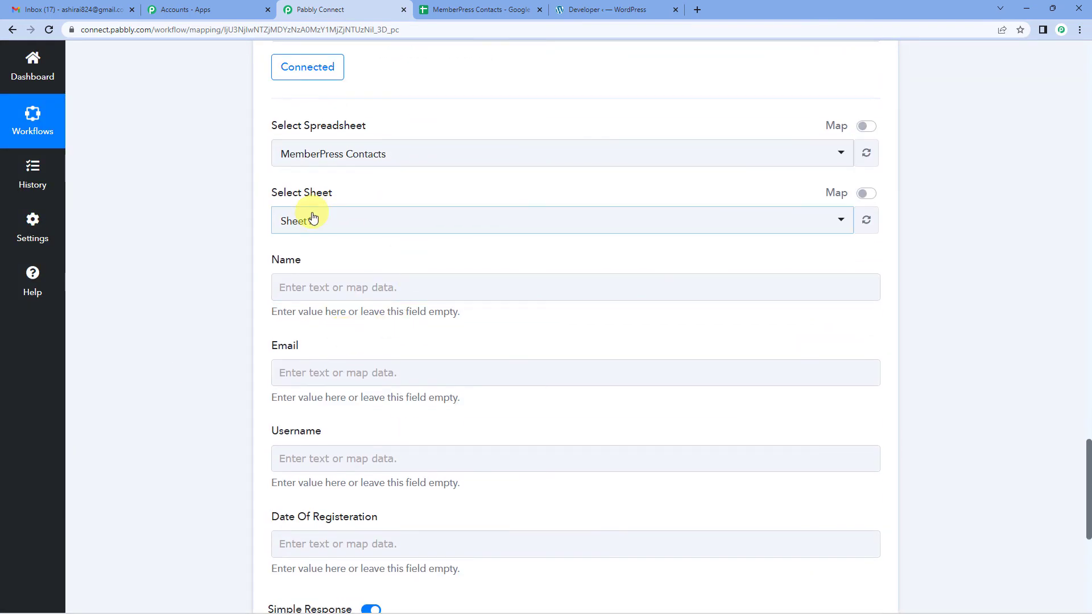
left_click(353, 149)
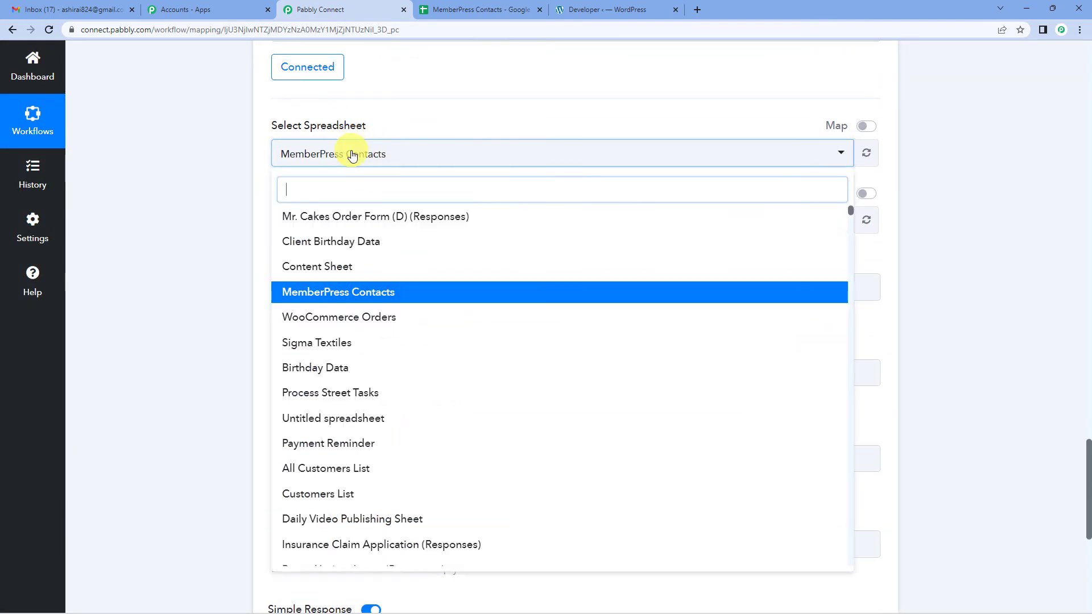
left_click(328, 293)
Step: Map Data Display Name from the MemberPress trigger to the Google Sheets Name field
left_click(316, 276)
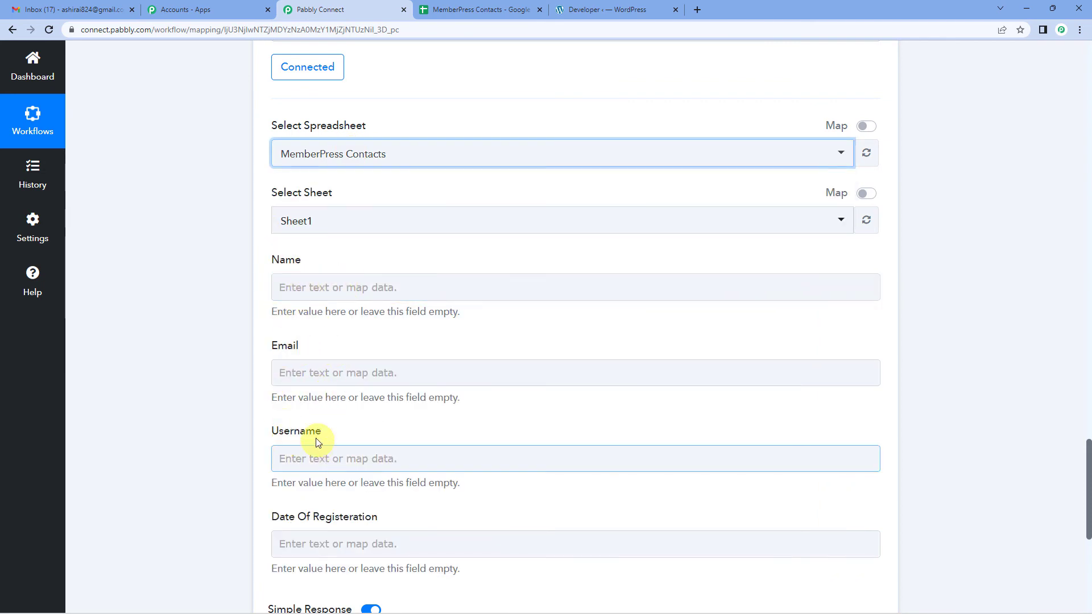
left_click(320, 293)
left_click(353, 398)
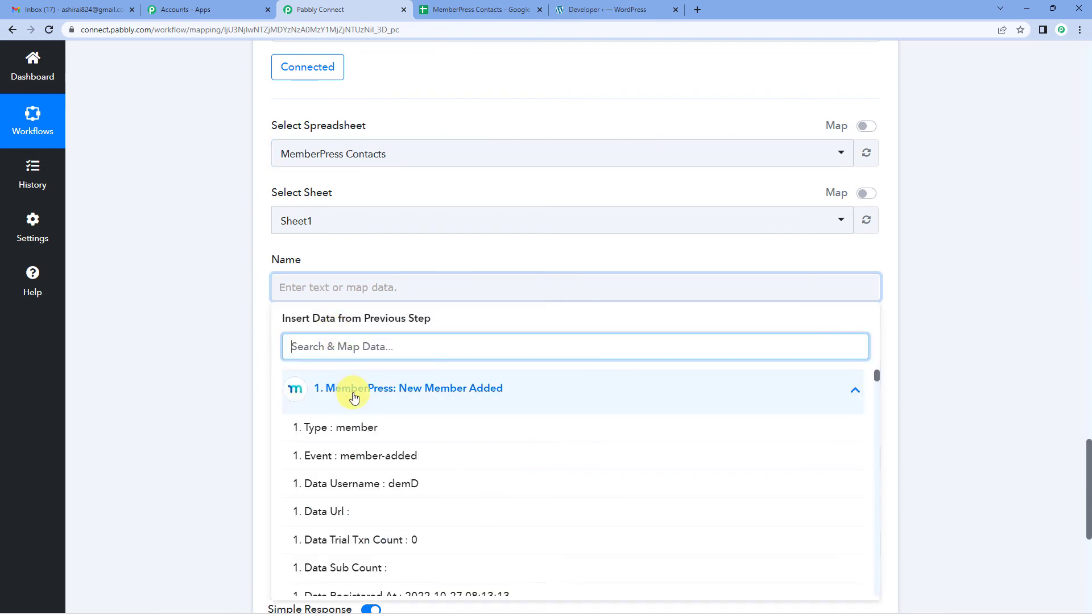
type("na")
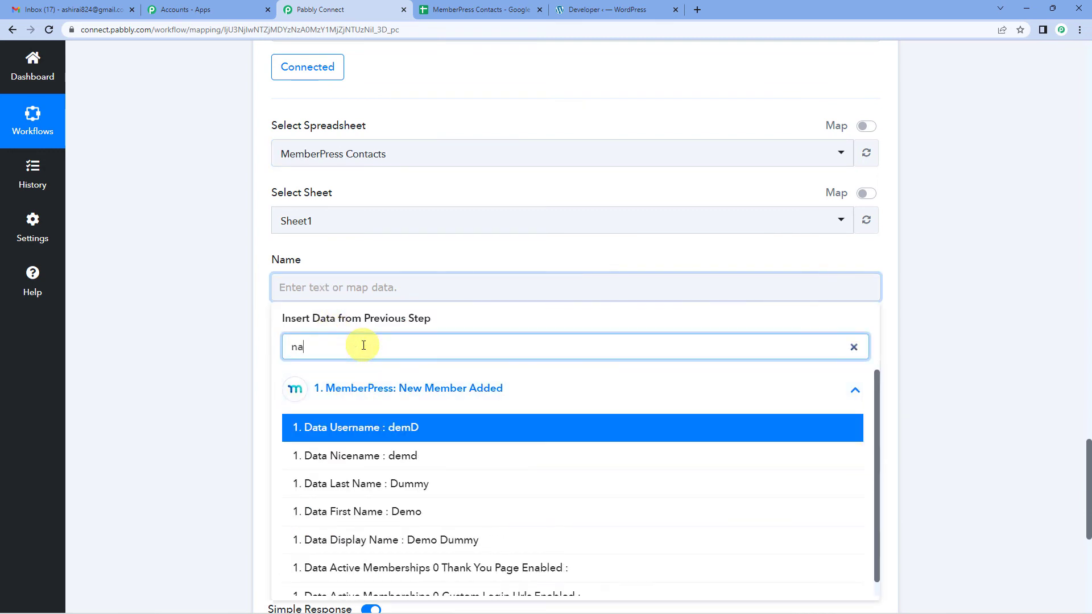
type("me")
left_click(420, 550)
left_click(264, 273)
Step: Map Data Email from the MemberPress trigger to the Google Sheets Email field
left_click(312, 378)
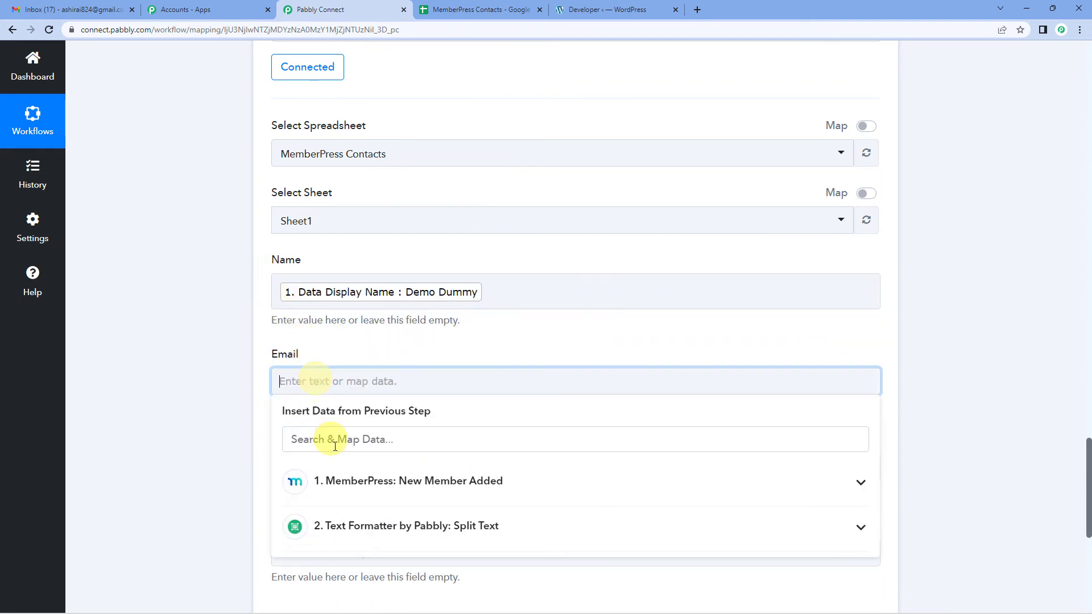
left_click(342, 480)
type("emai")
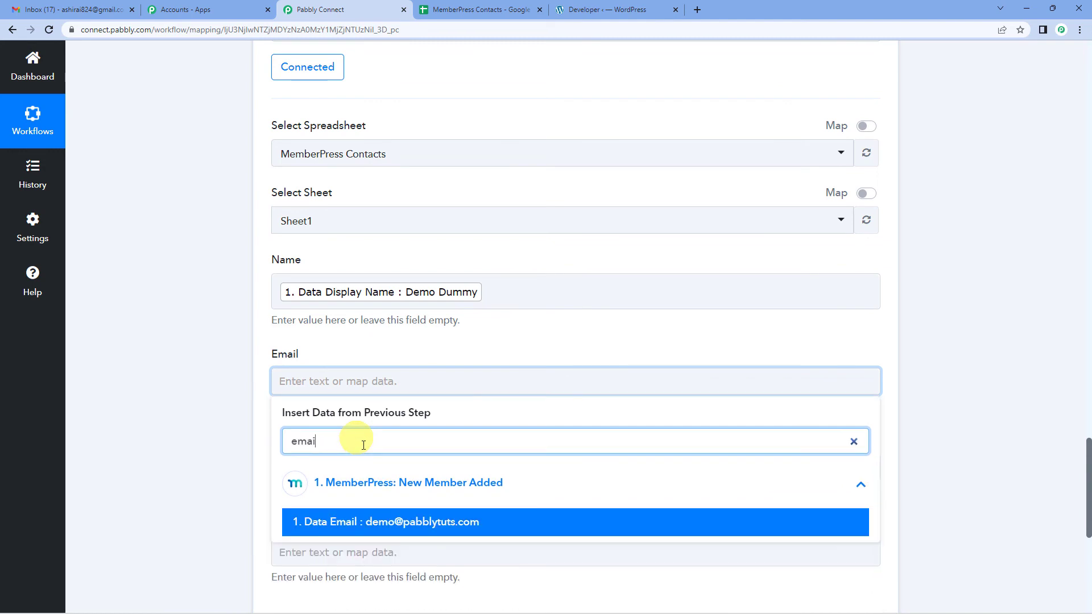
left_click(402, 519)
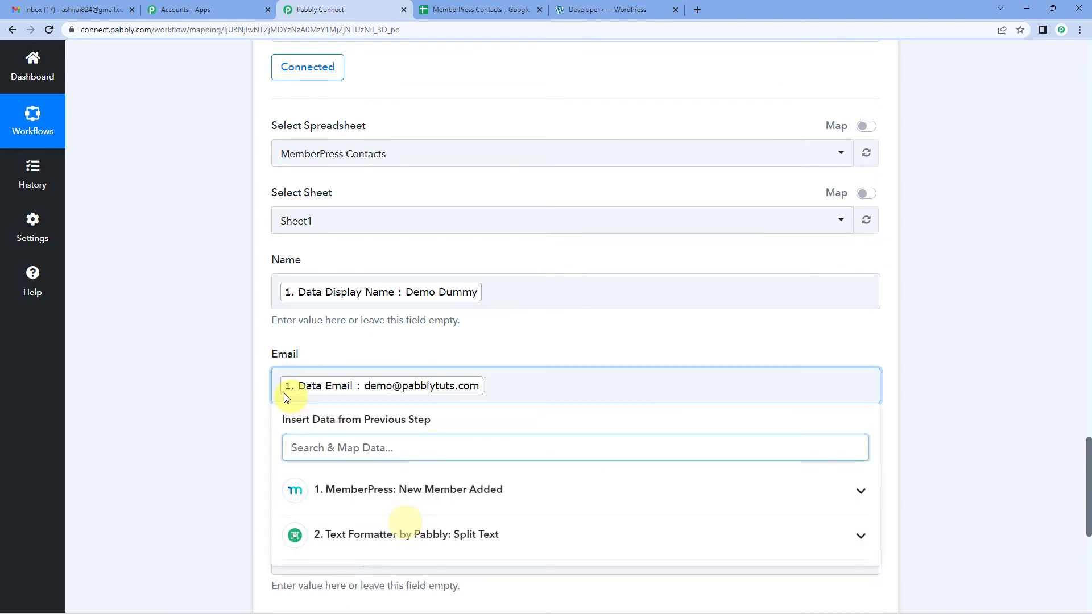
left_click(260, 380)
Step: Map Data Username from the MemberPress trigger to the Google Sheets Username field
scroll(261, 381, "down", 2)
left_click(292, 363)
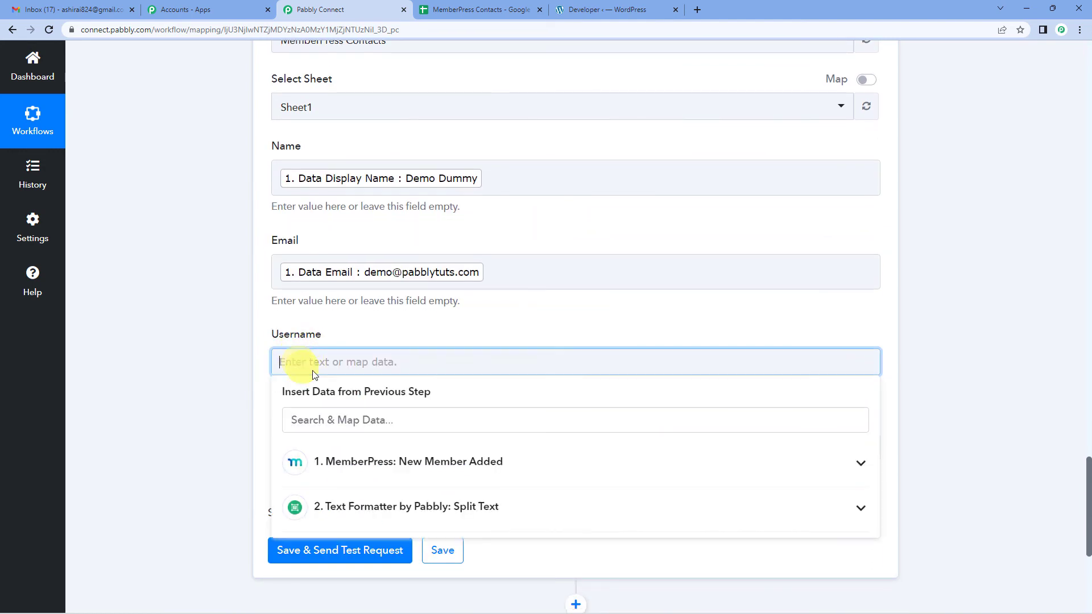
left_click(348, 462)
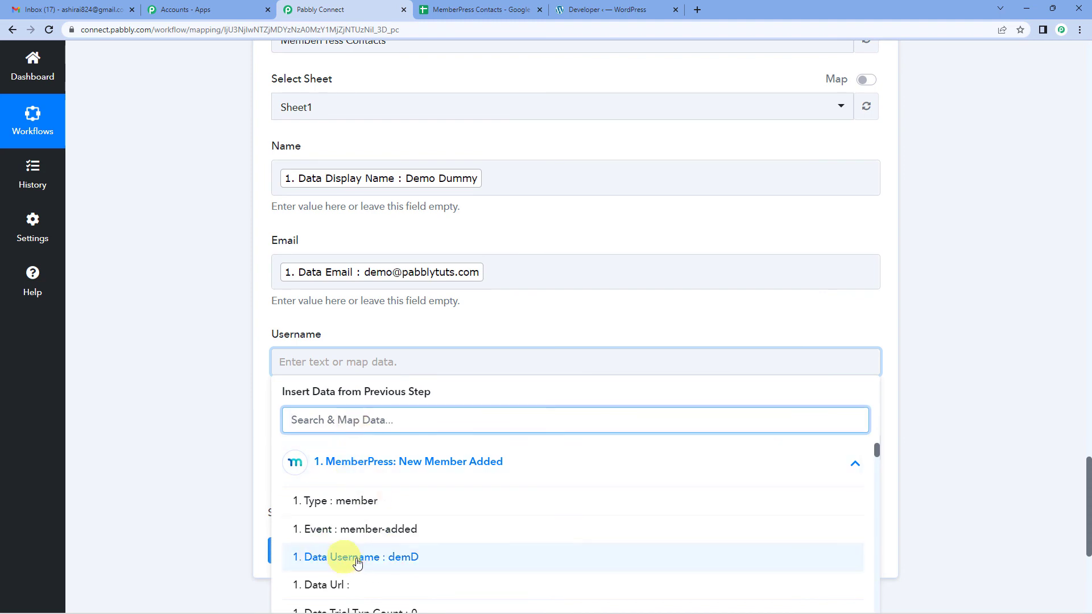
left_click(403, 563)
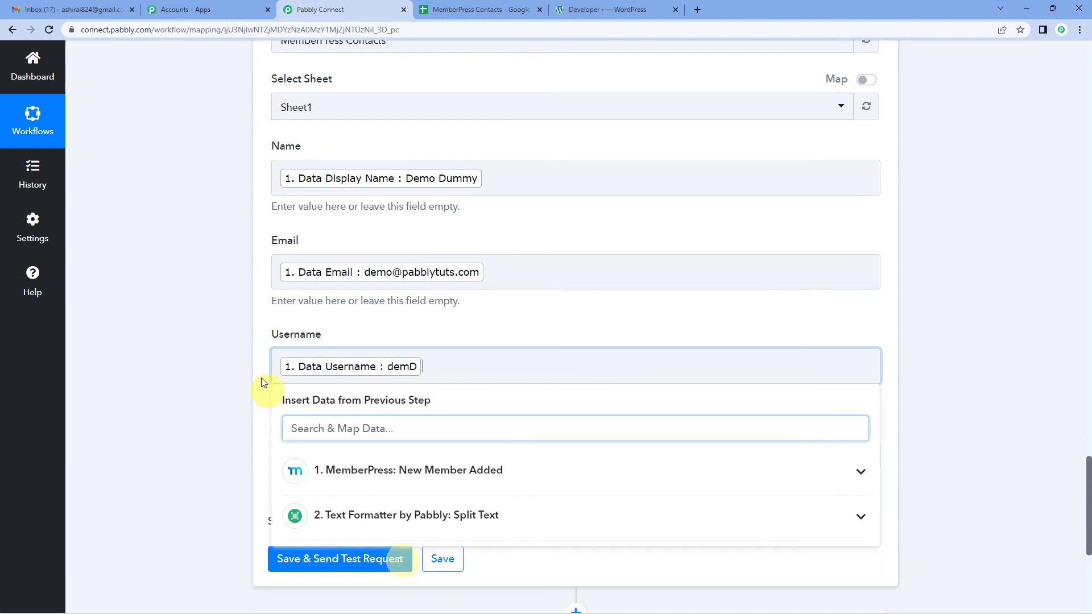
left_click(256, 373)
Step: Map Result from the Text Formatter's Split Text step to the Date Of Registeration field
scroll(258, 367, "down", 1)
left_click(328, 400)
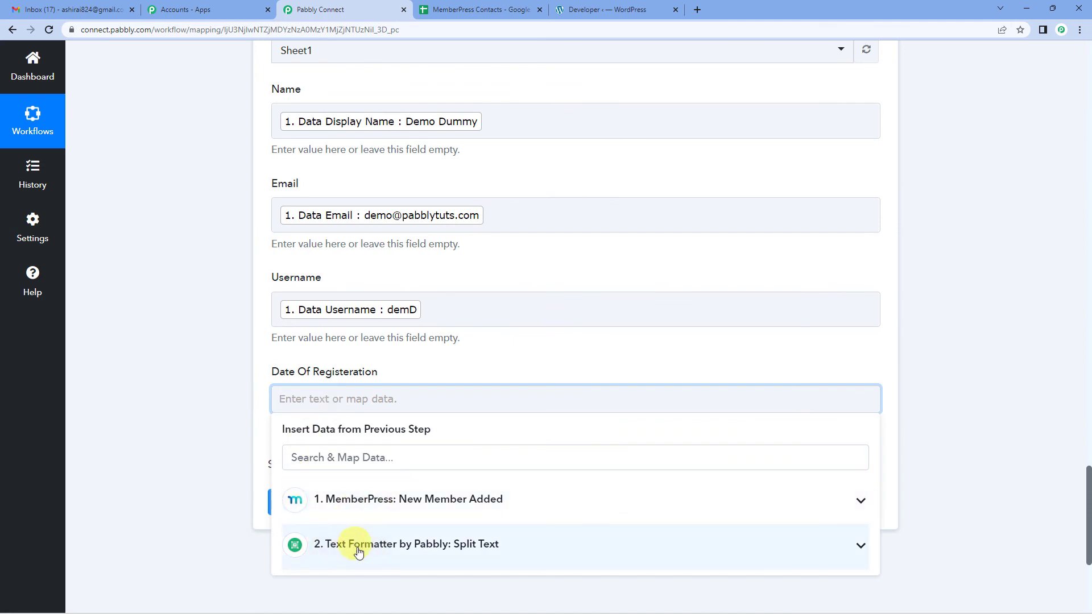
left_click(391, 551)
scroll(386, 535, "down", 3)
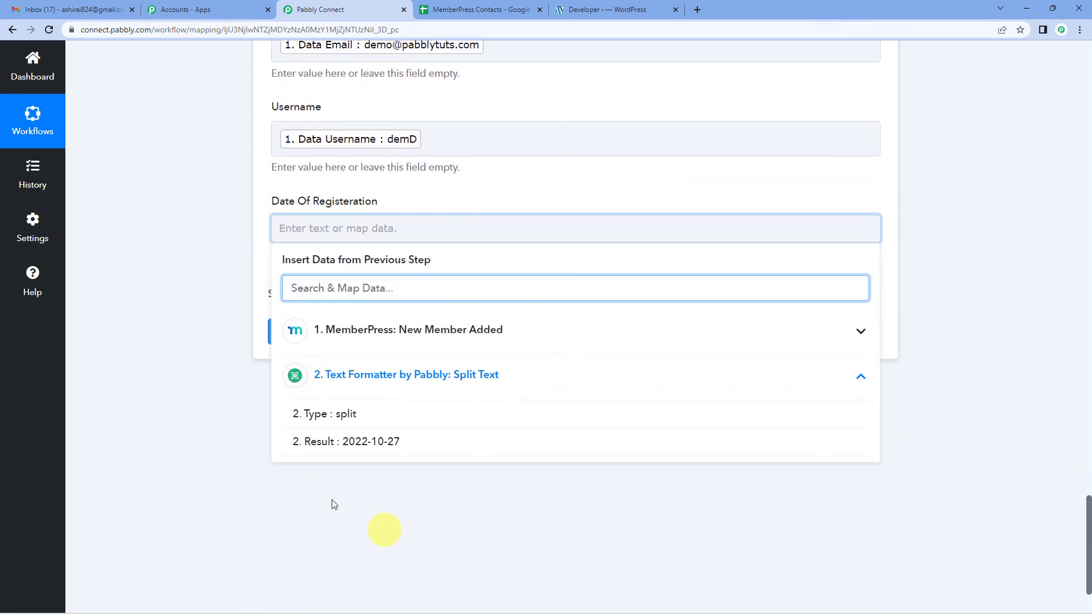
left_click(381, 447)
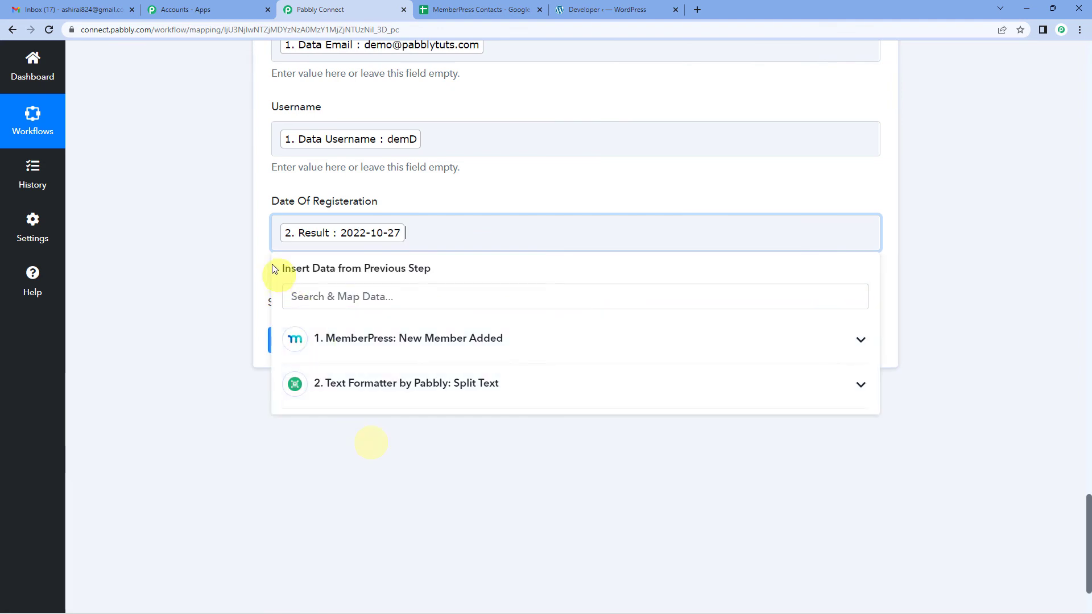
Step: Review the mapped Google Sheets fields against the MemberPress trigger response and the Split Text result
left_click(259, 248)
scroll(259, 245, "up", 3)
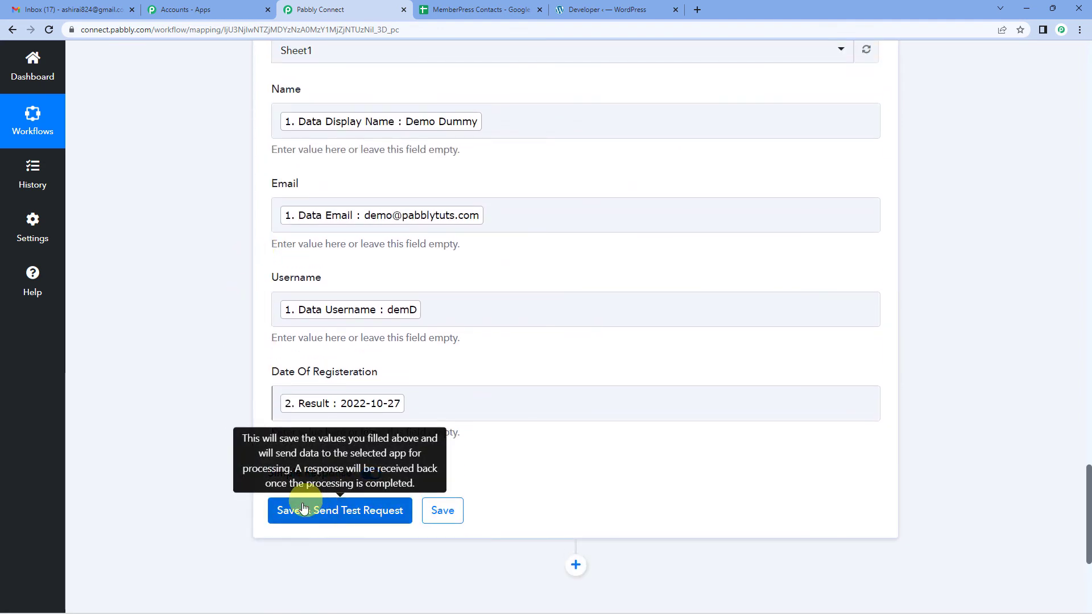
scroll(278, 375, "up", 3)
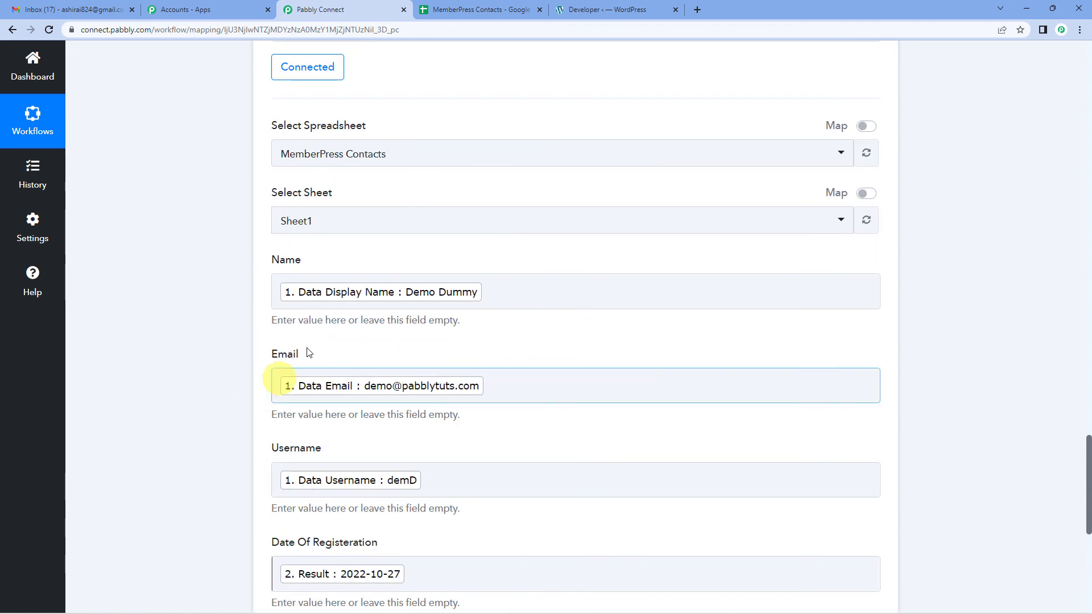
scroll(342, 301, "down", 1)
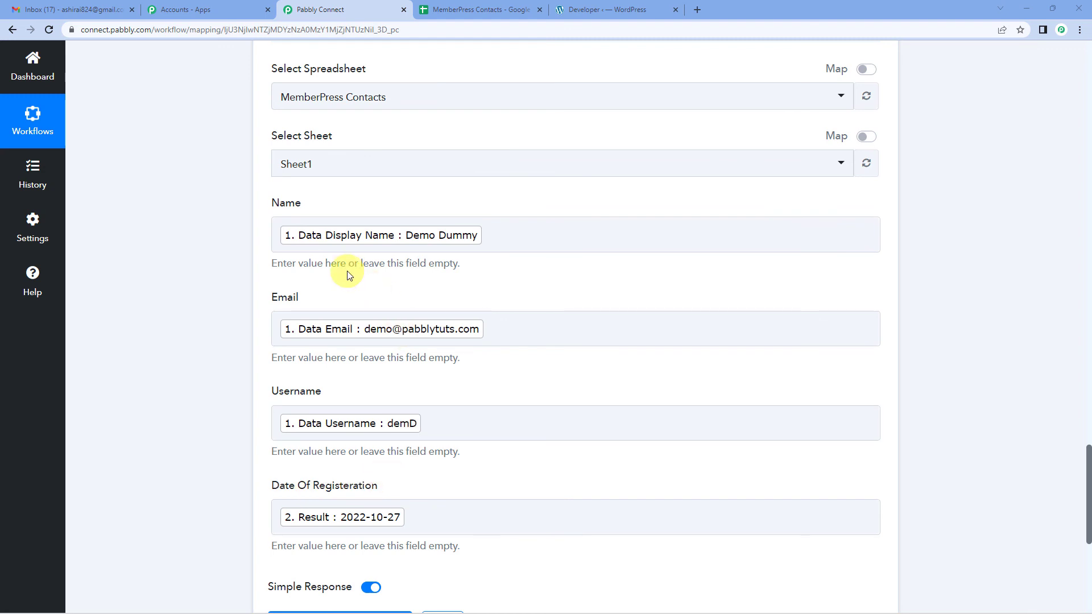
scroll(230, 373, "up", 20)
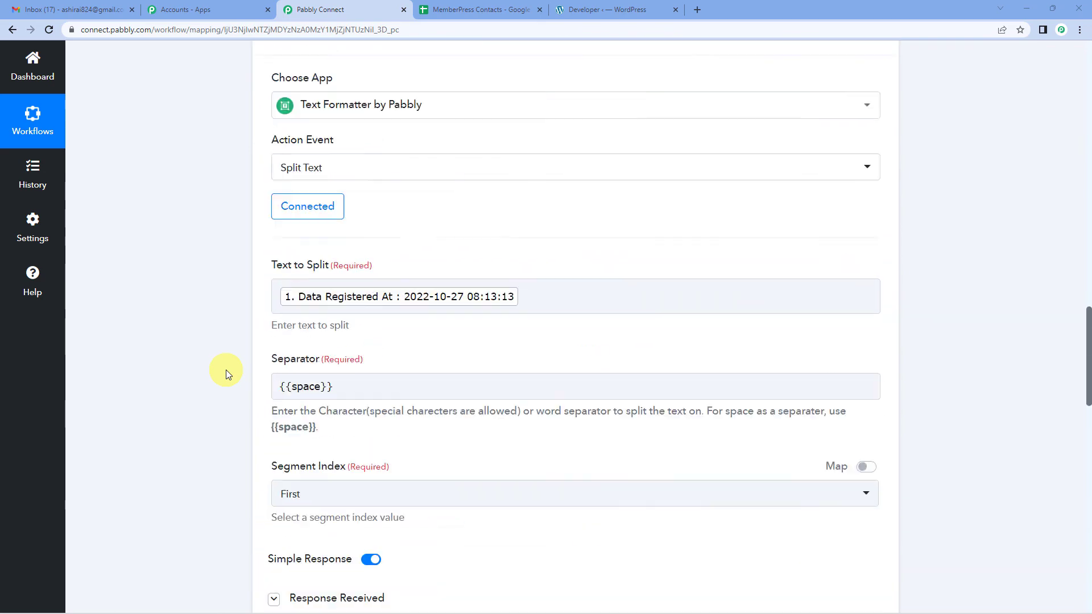
scroll(225, 369, "up", 4)
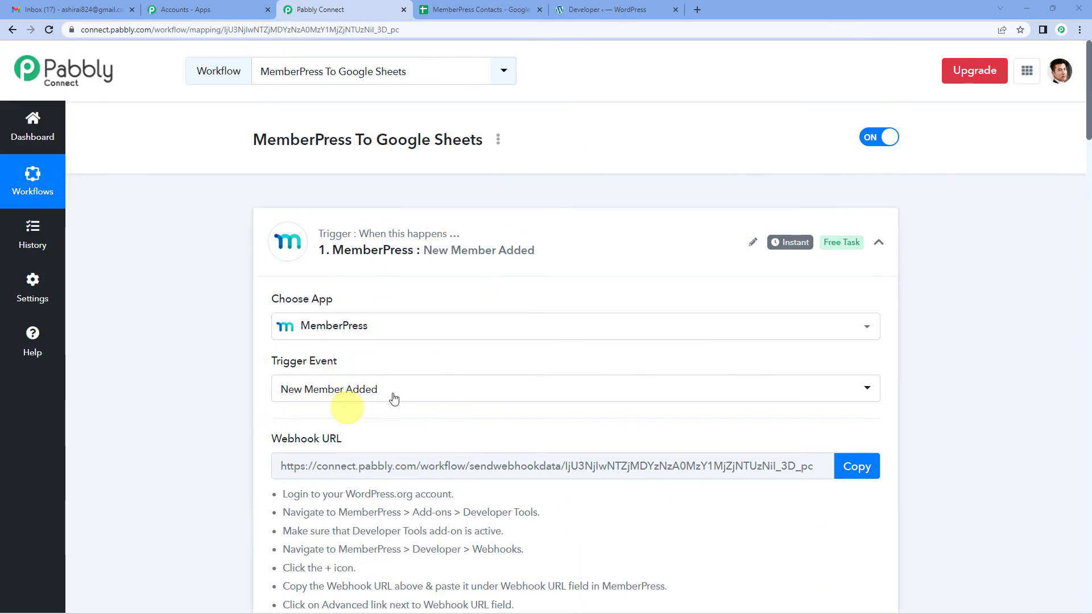
scroll(349, 159, "down", 3)
scroll(462, 458, "down", 10)
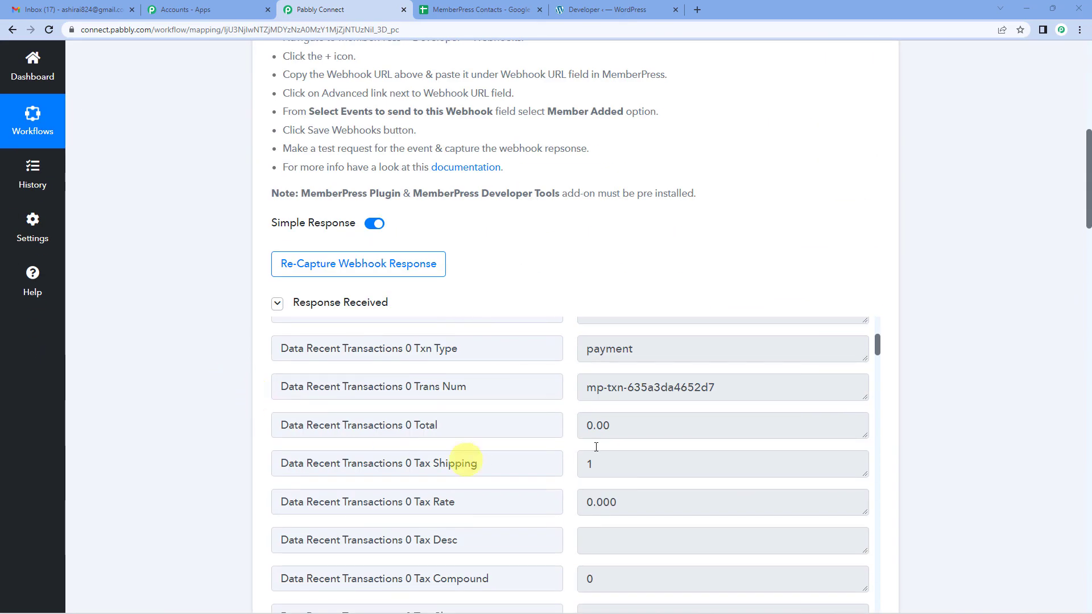
scroll(398, 453, "down", 3)
scroll(190, 444, "down", 4)
scroll(190, 443, "down", 20)
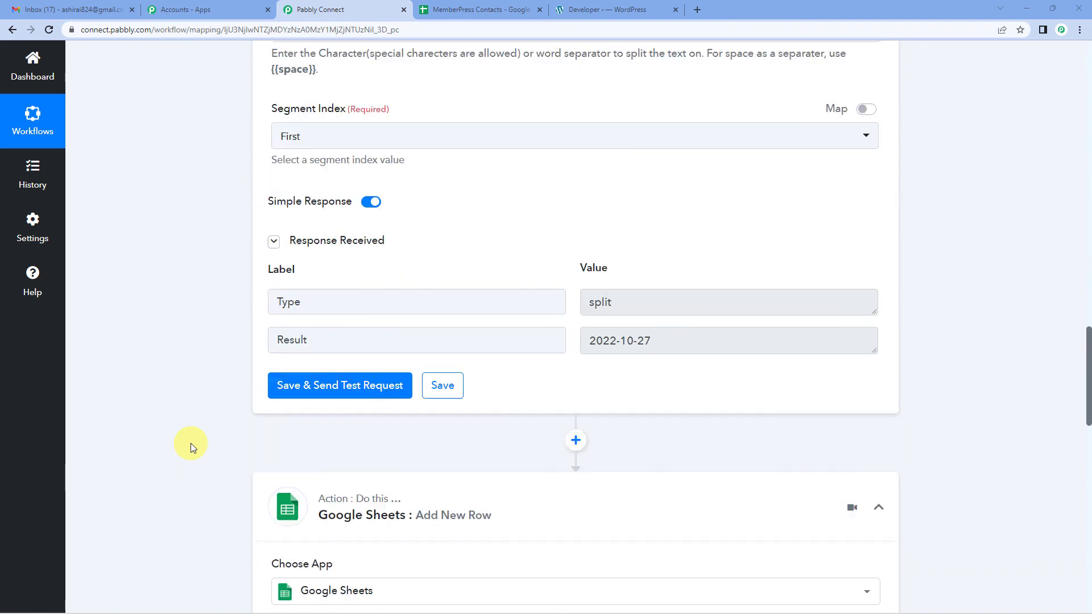
scroll(384, 341, "down", 5)
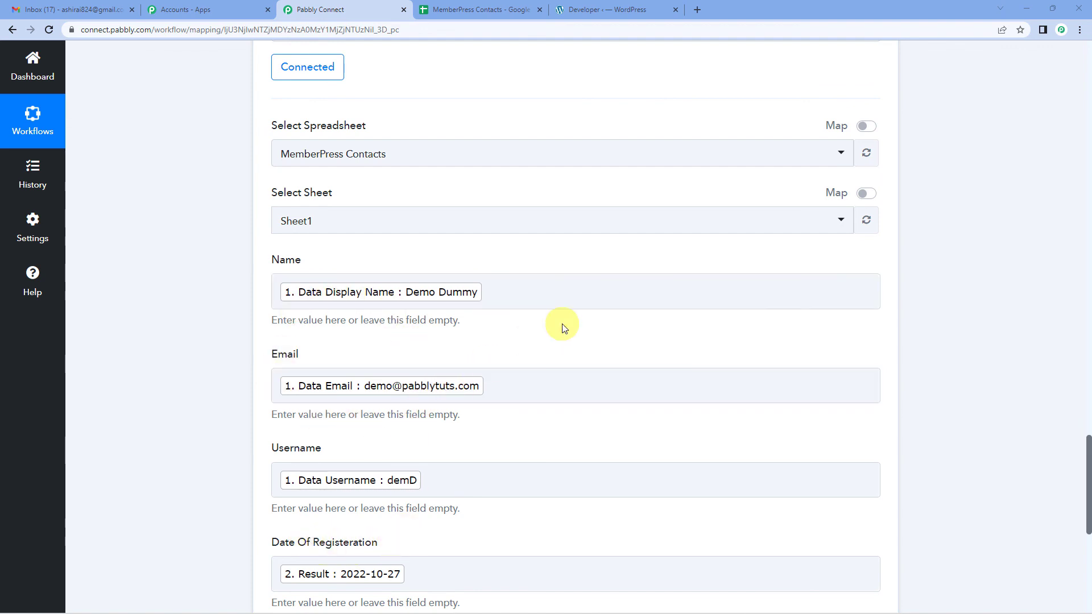
Step: Save the Google Sheets Add New Row step, send a test request and check the response received
scroll(563, 325, "down", 6)
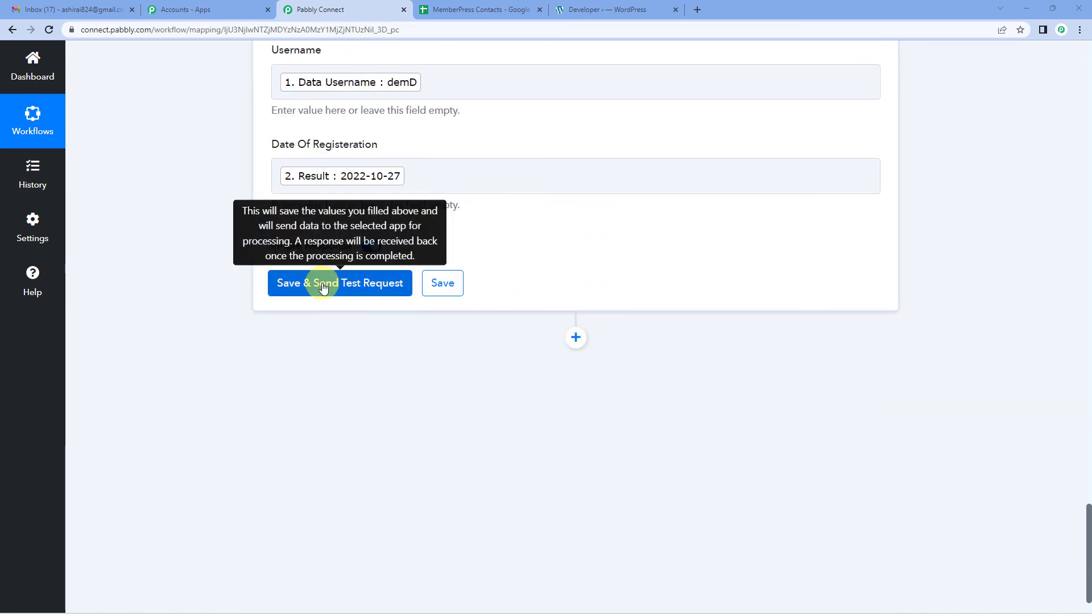
left_click(322, 287)
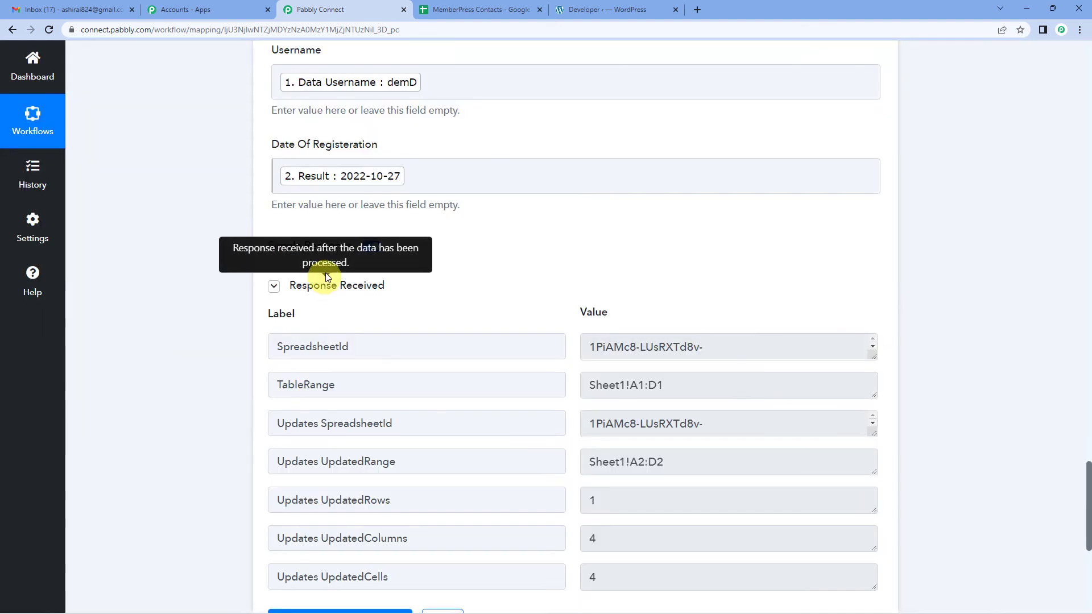
scroll(202, 308, "down", 3)
scroll(555, 341, "up", 2)
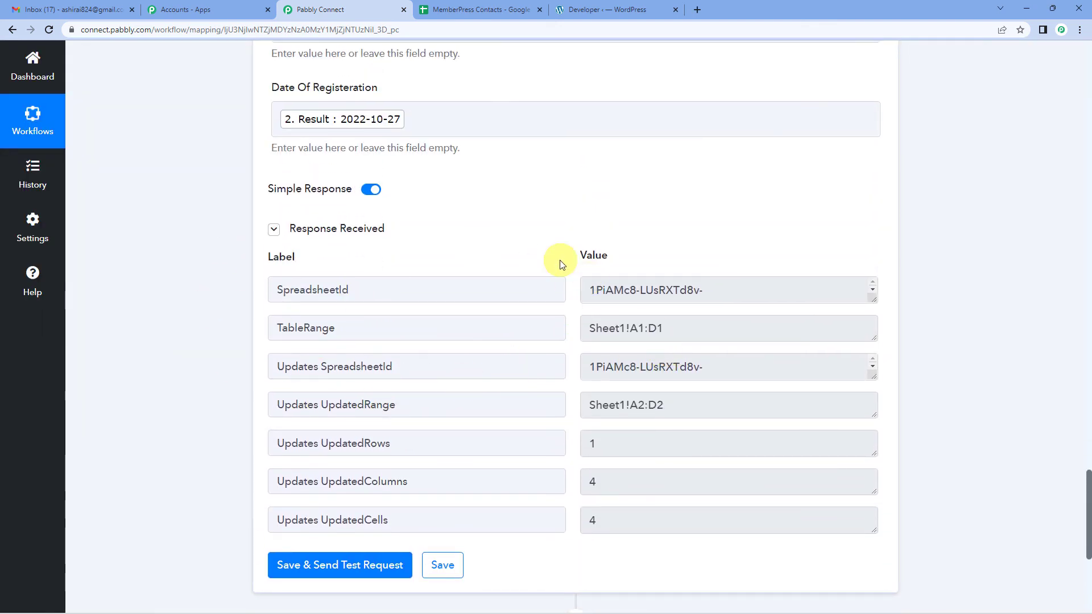
Step: Compare the mapped field values with the new row in the MemberPress Contacts spreadsheet
scroll(560, 265, "up", 2)
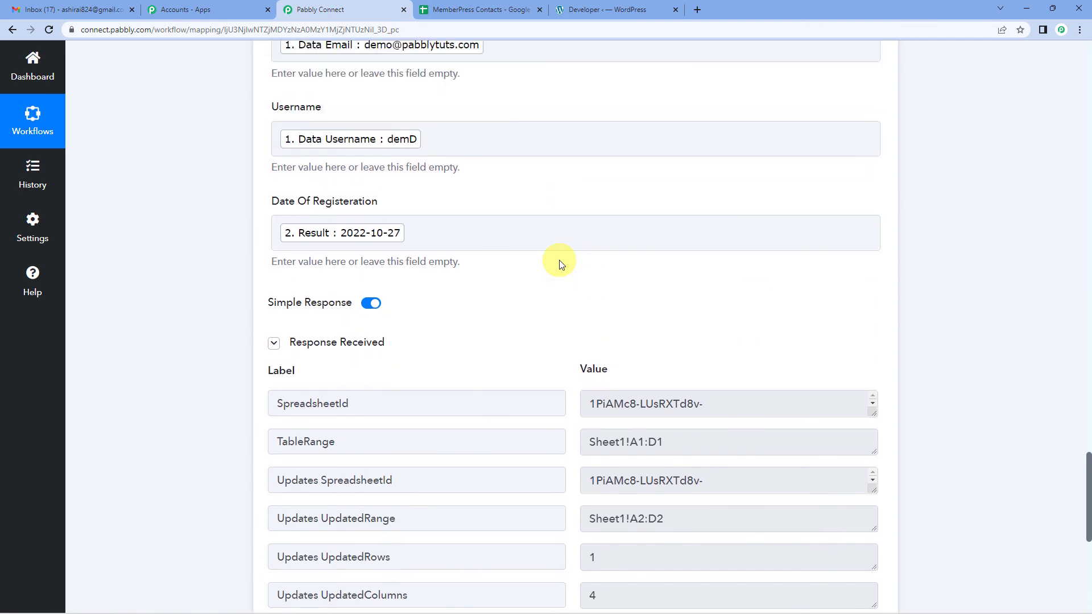
scroll(547, 288, "up", 3)
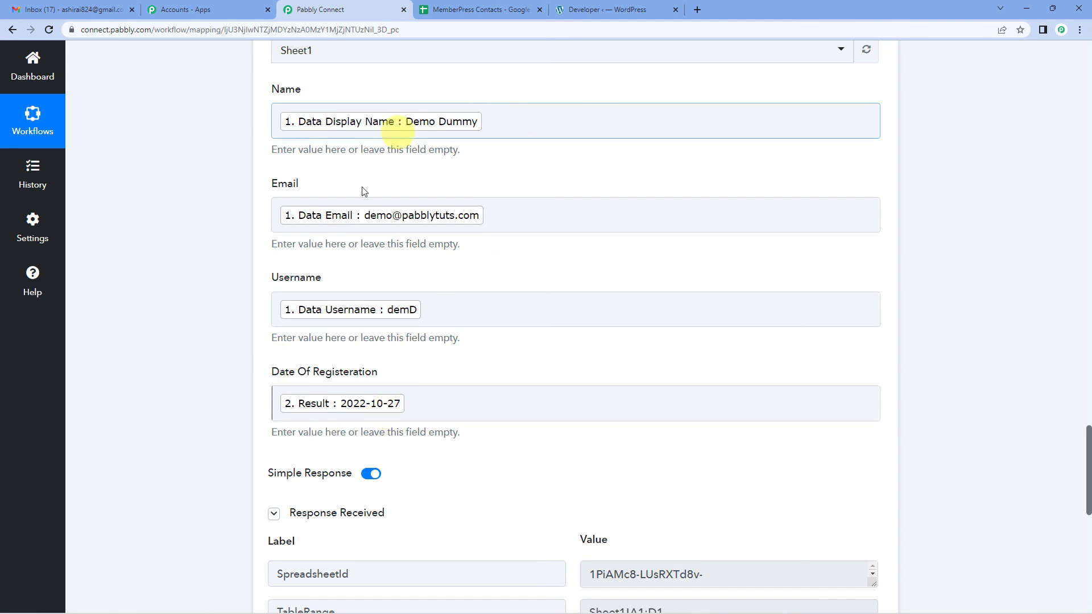
left_click(457, 312)
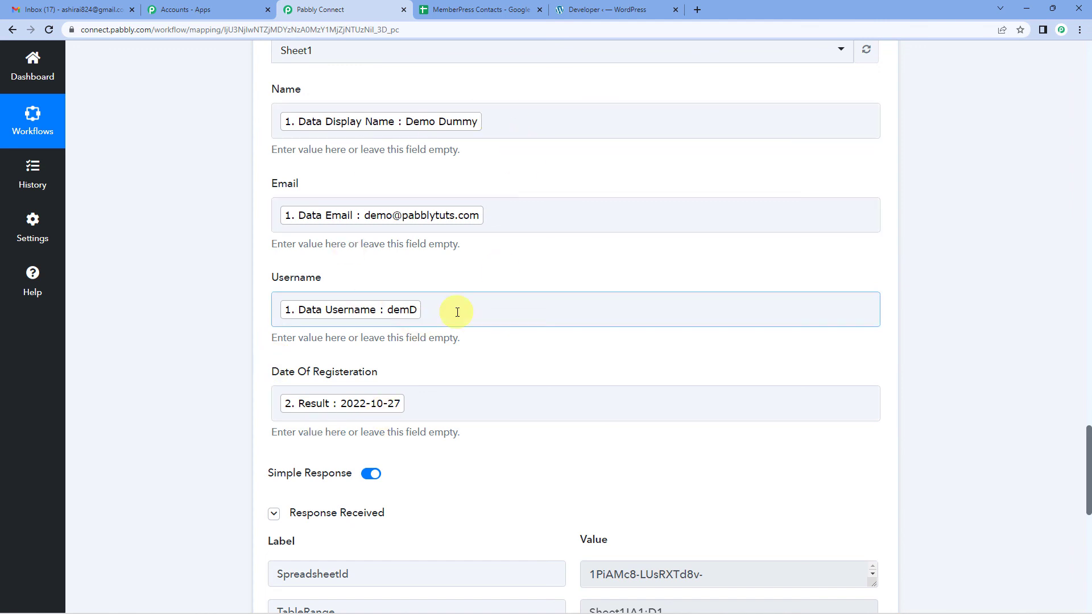
left_click(480, 9)
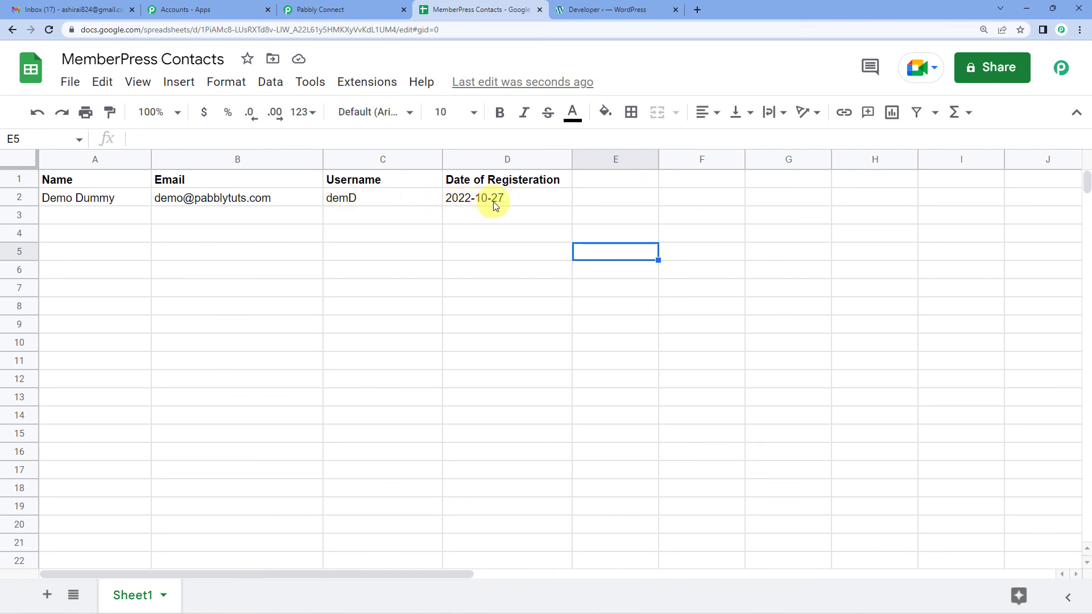
Step: Return to the Pabbly Connect workflow and collapse the Google Sheets, Text Formatter and MemberPress steps
left_click(323, 6)
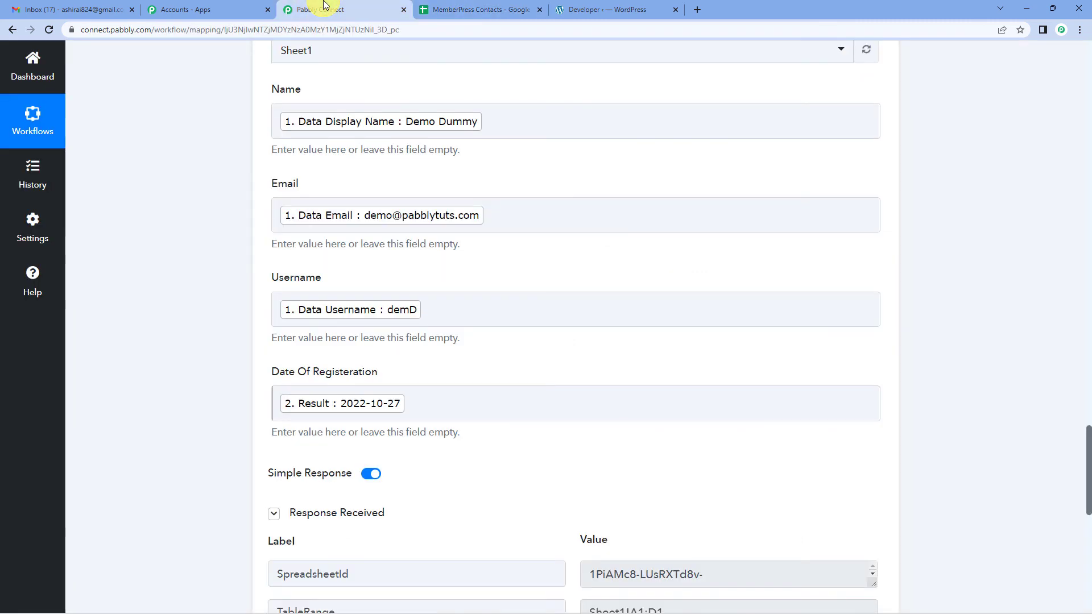
scroll(193, 452, "up", 8)
left_click(440, 179)
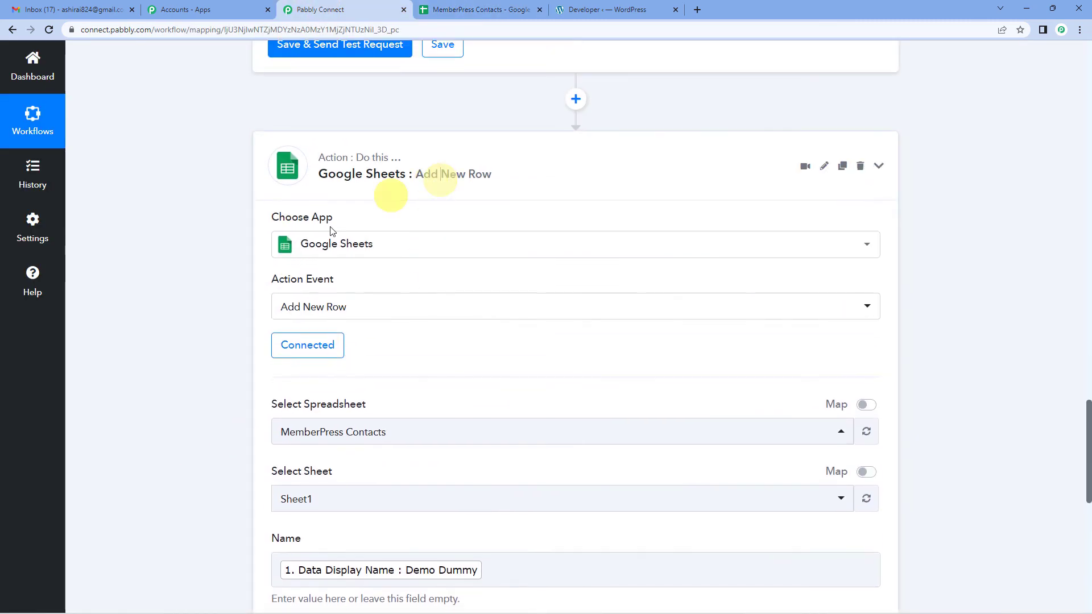
scroll(195, 366, "up", 15)
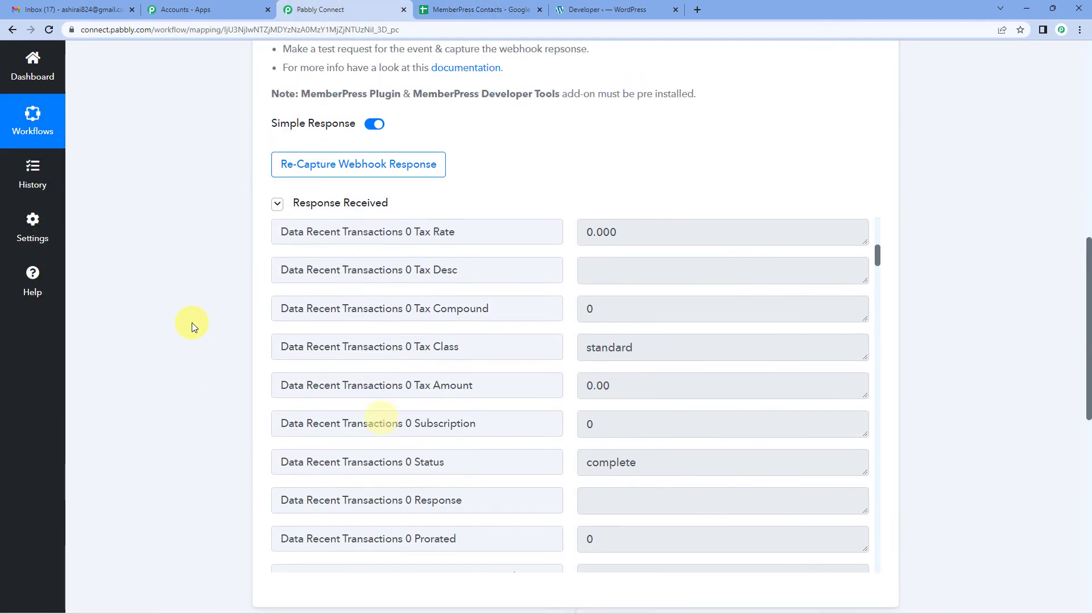
scroll(192, 322, "up", 10)
left_click(419, 237)
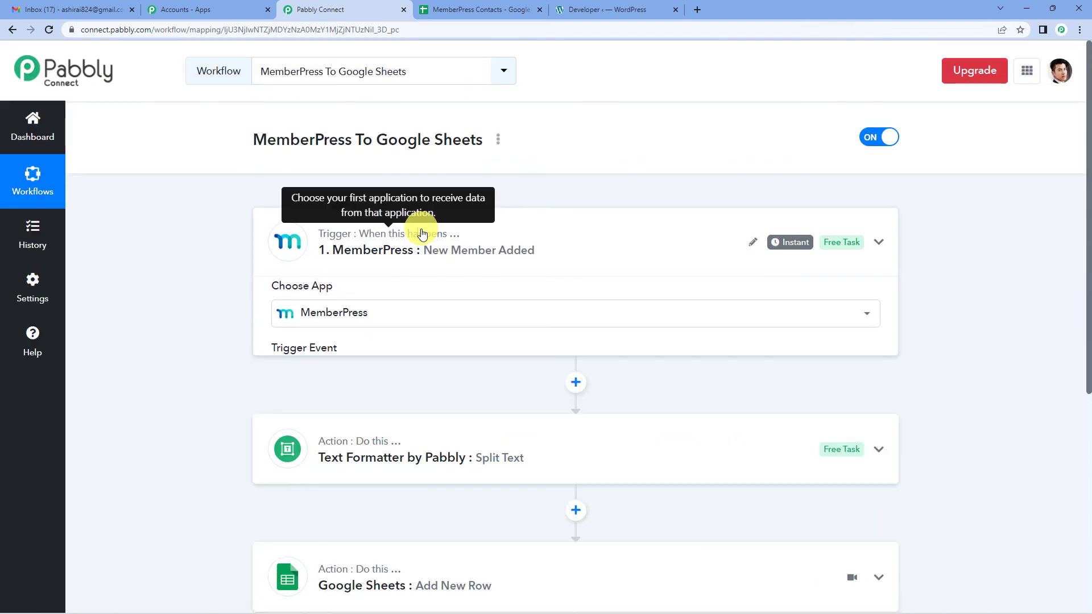